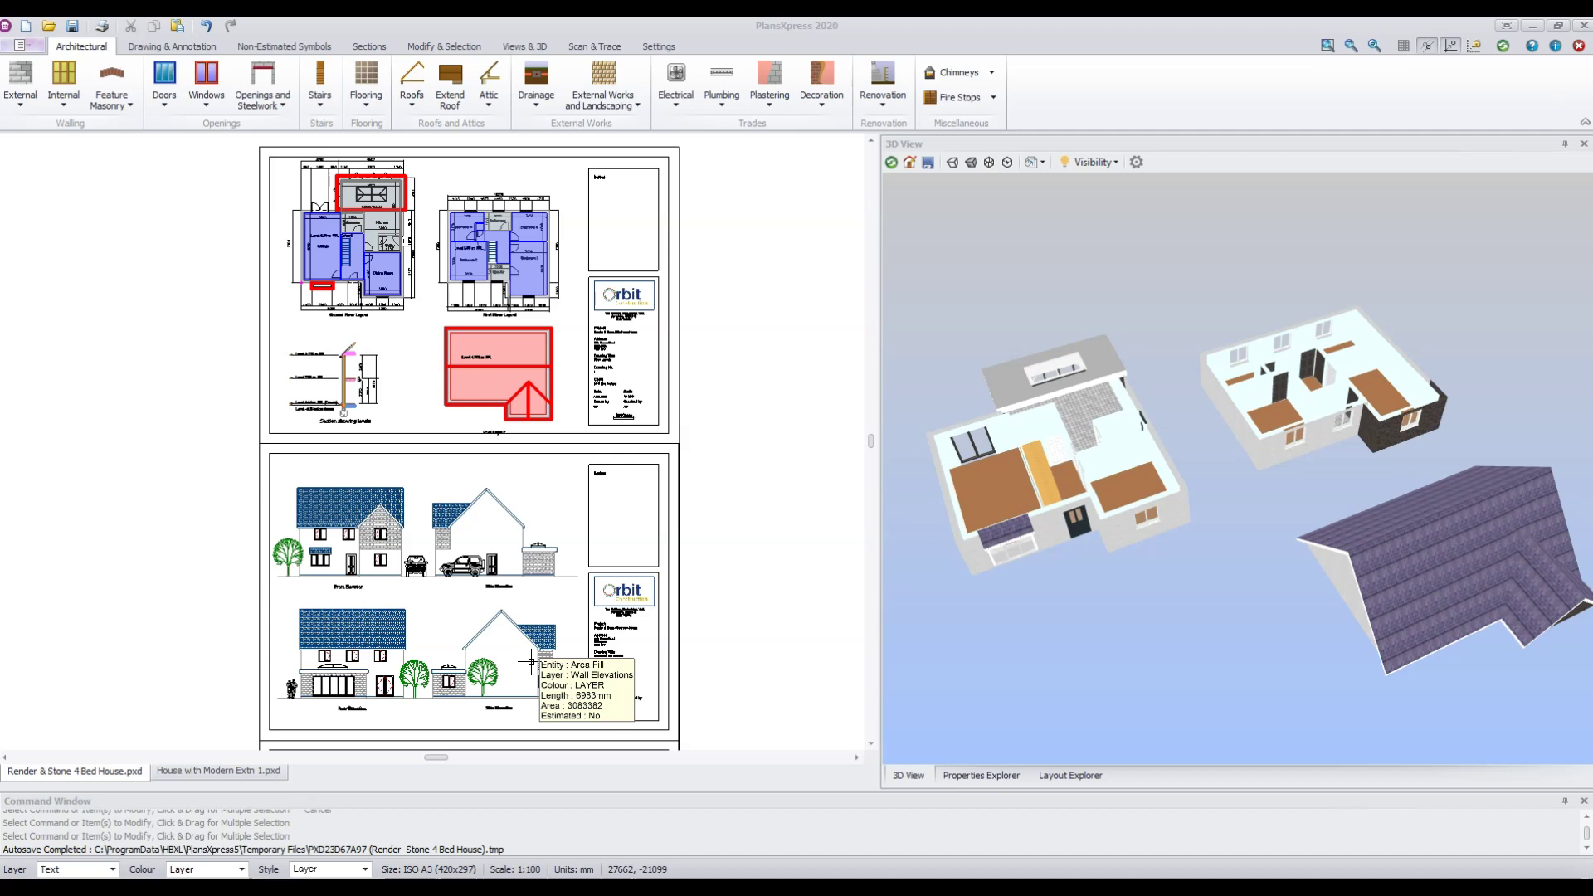
Create a level with wall height 2550 and level number 1, referenced at the ground floor plan's lower-left outer wall corner
scroll(349, 383, up, 4)
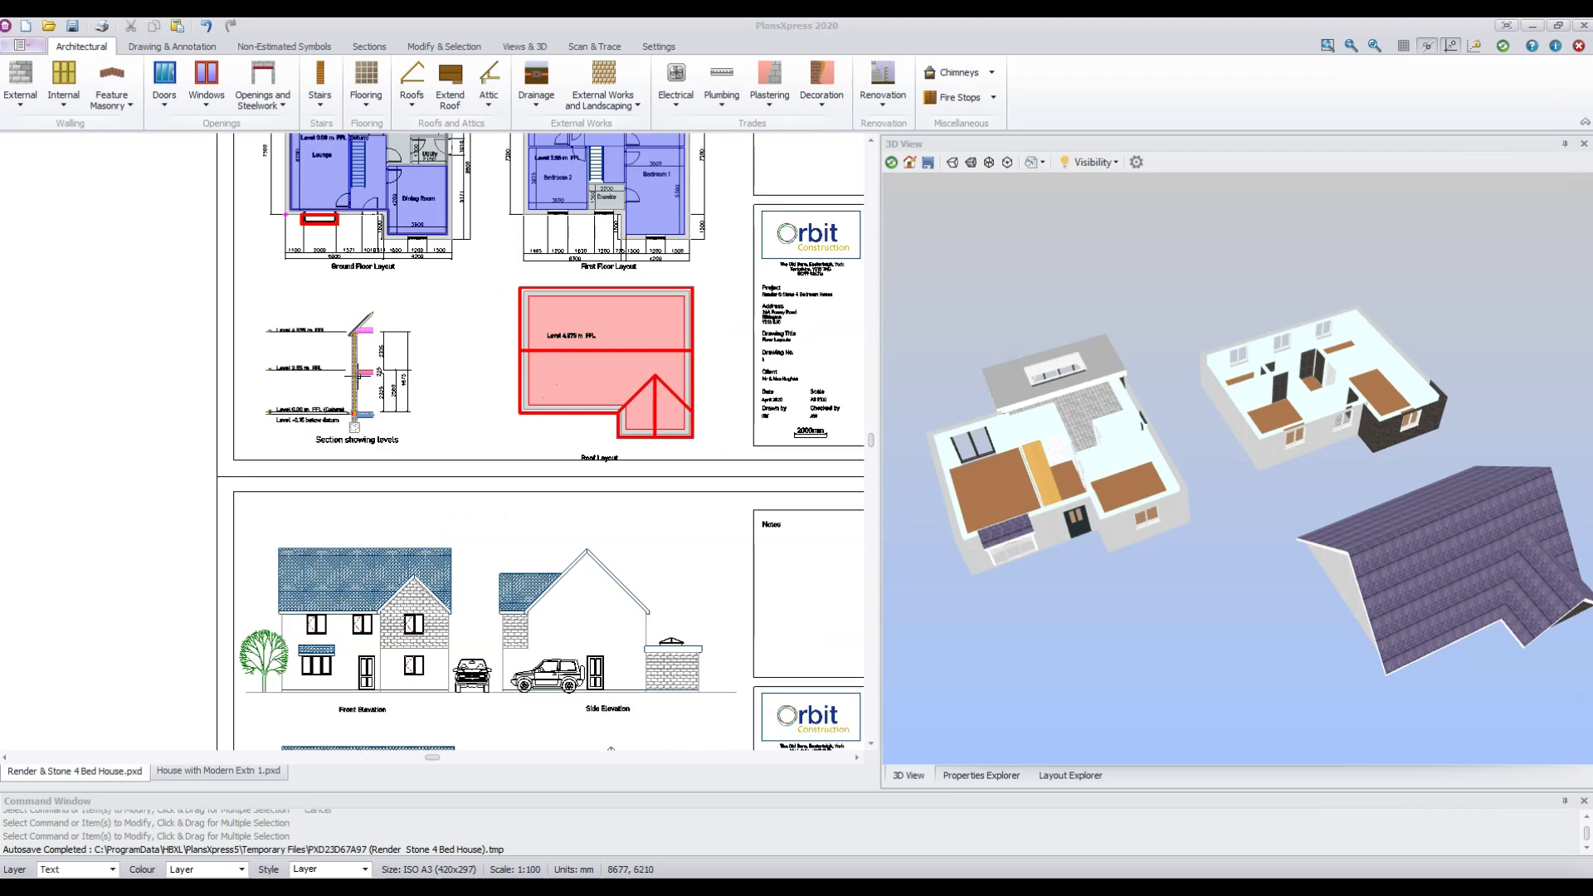
scroll(392, 367, up, 3)
middle_drag(393, 368, 563, 417)
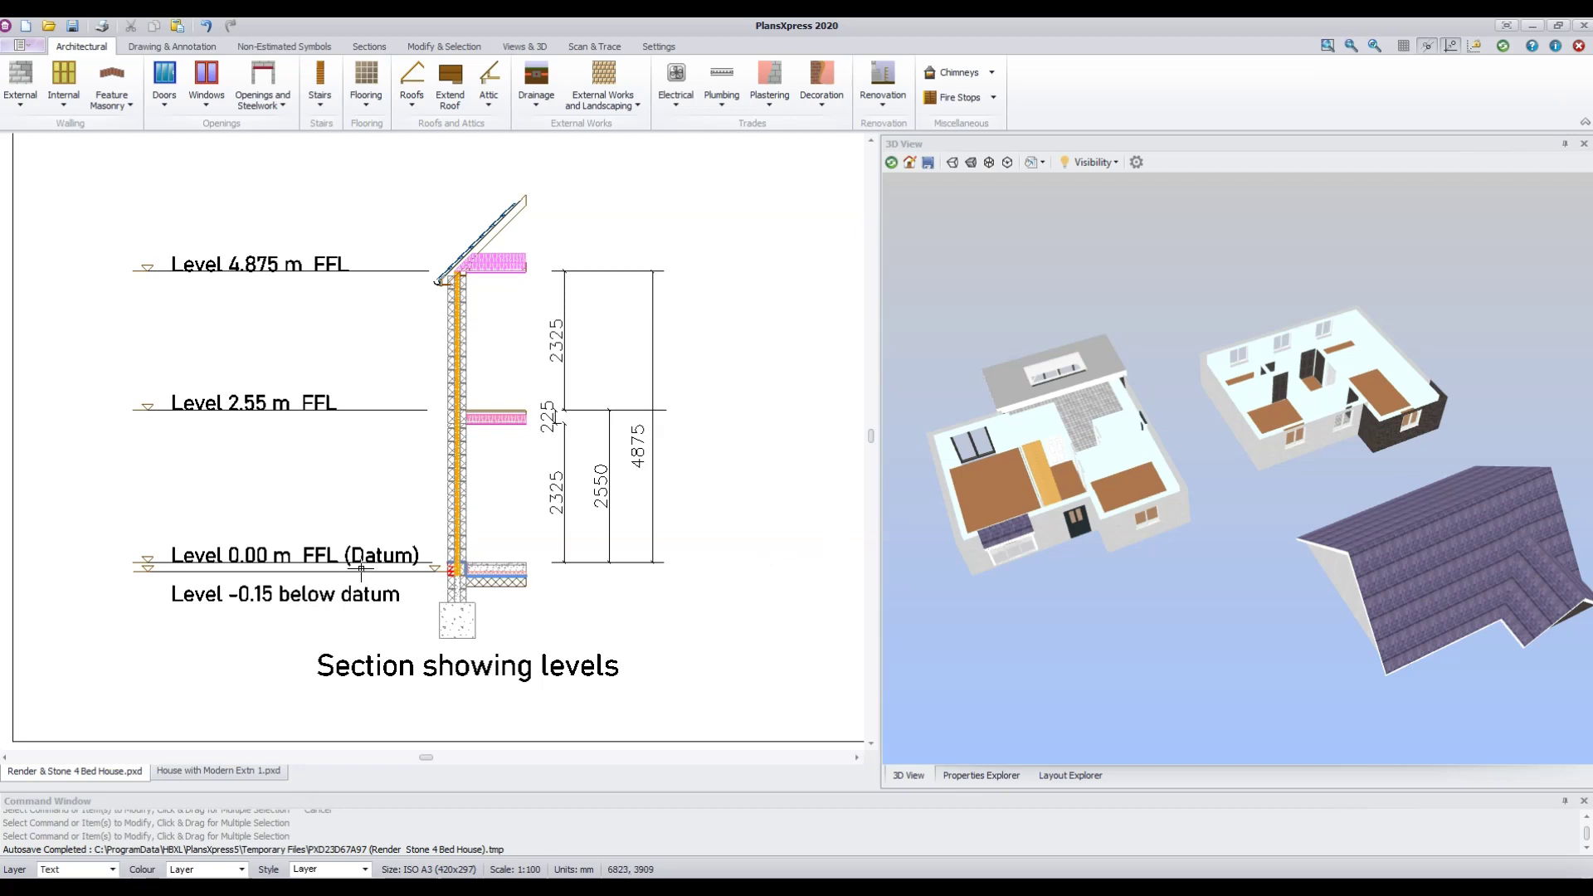
mouse_move(361, 568)
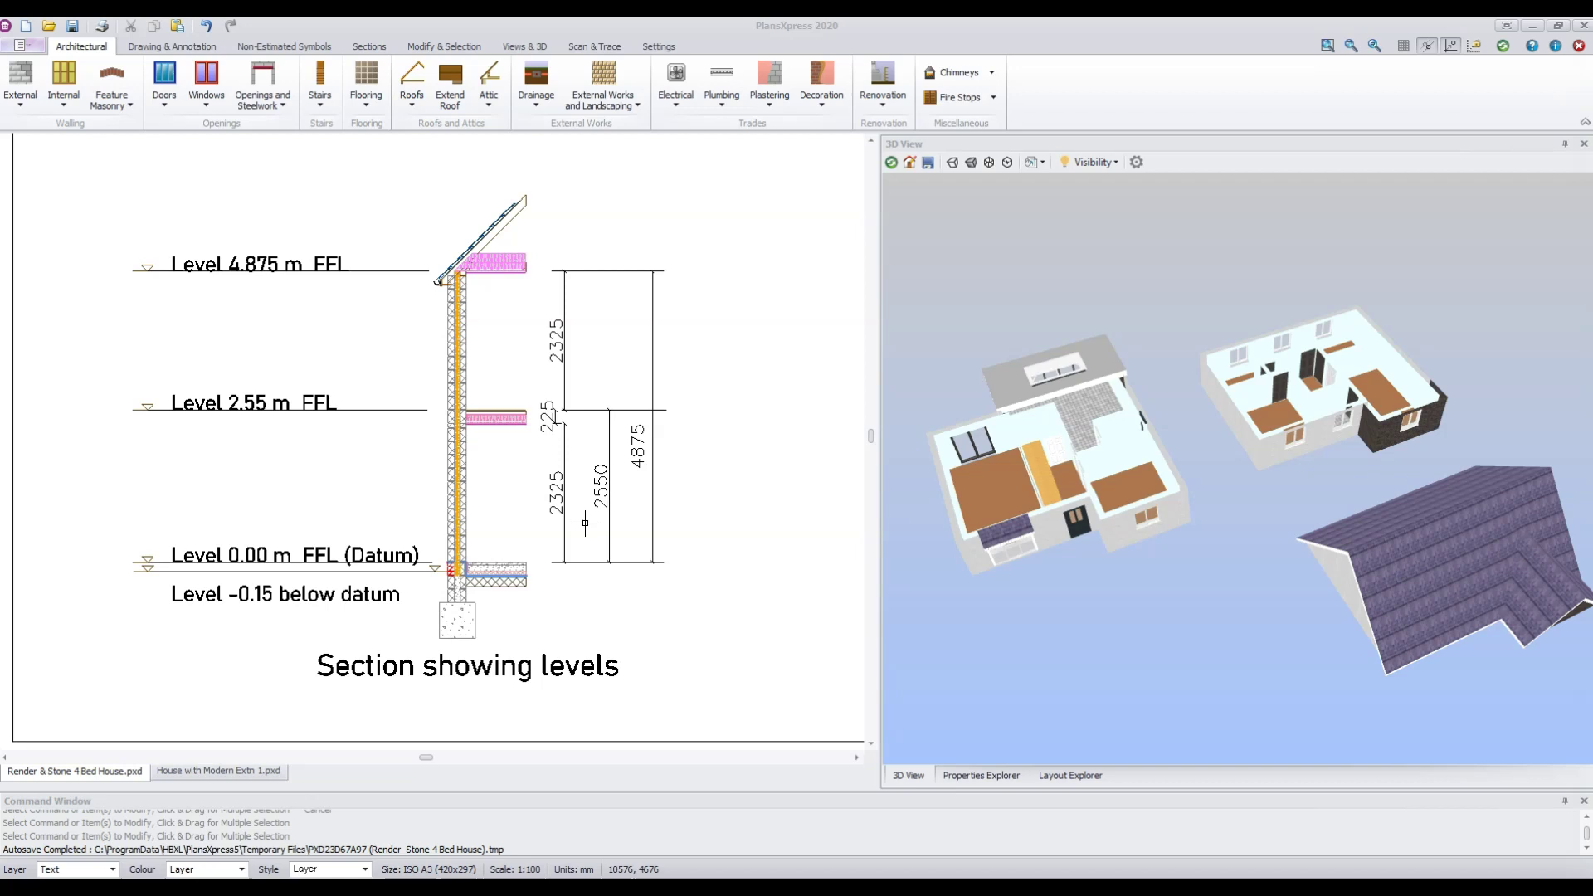
click(524, 48)
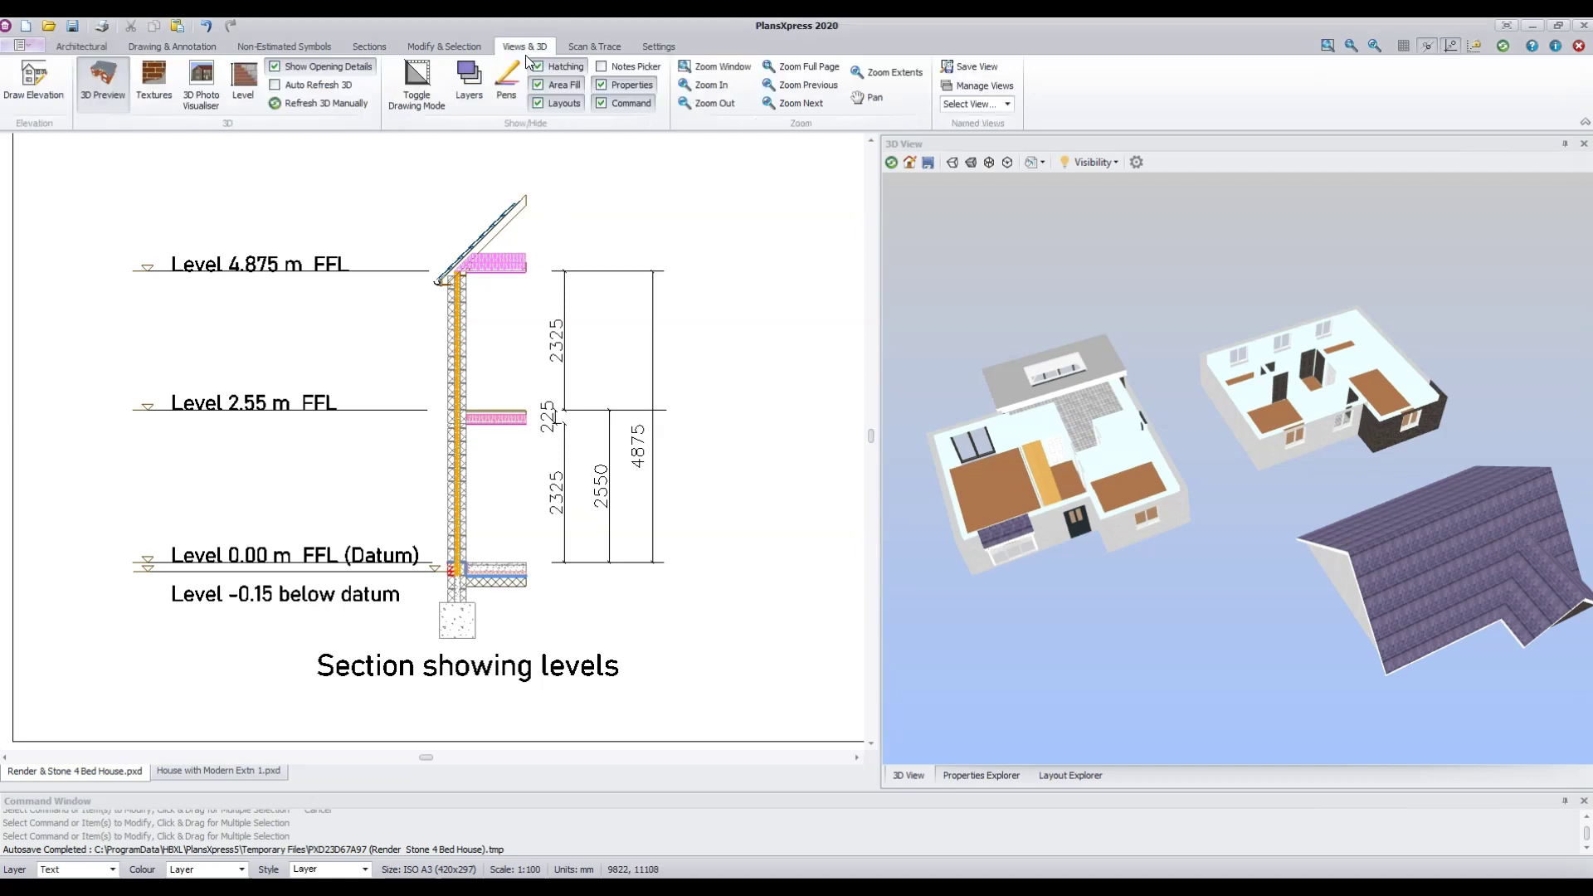
click(239, 82)
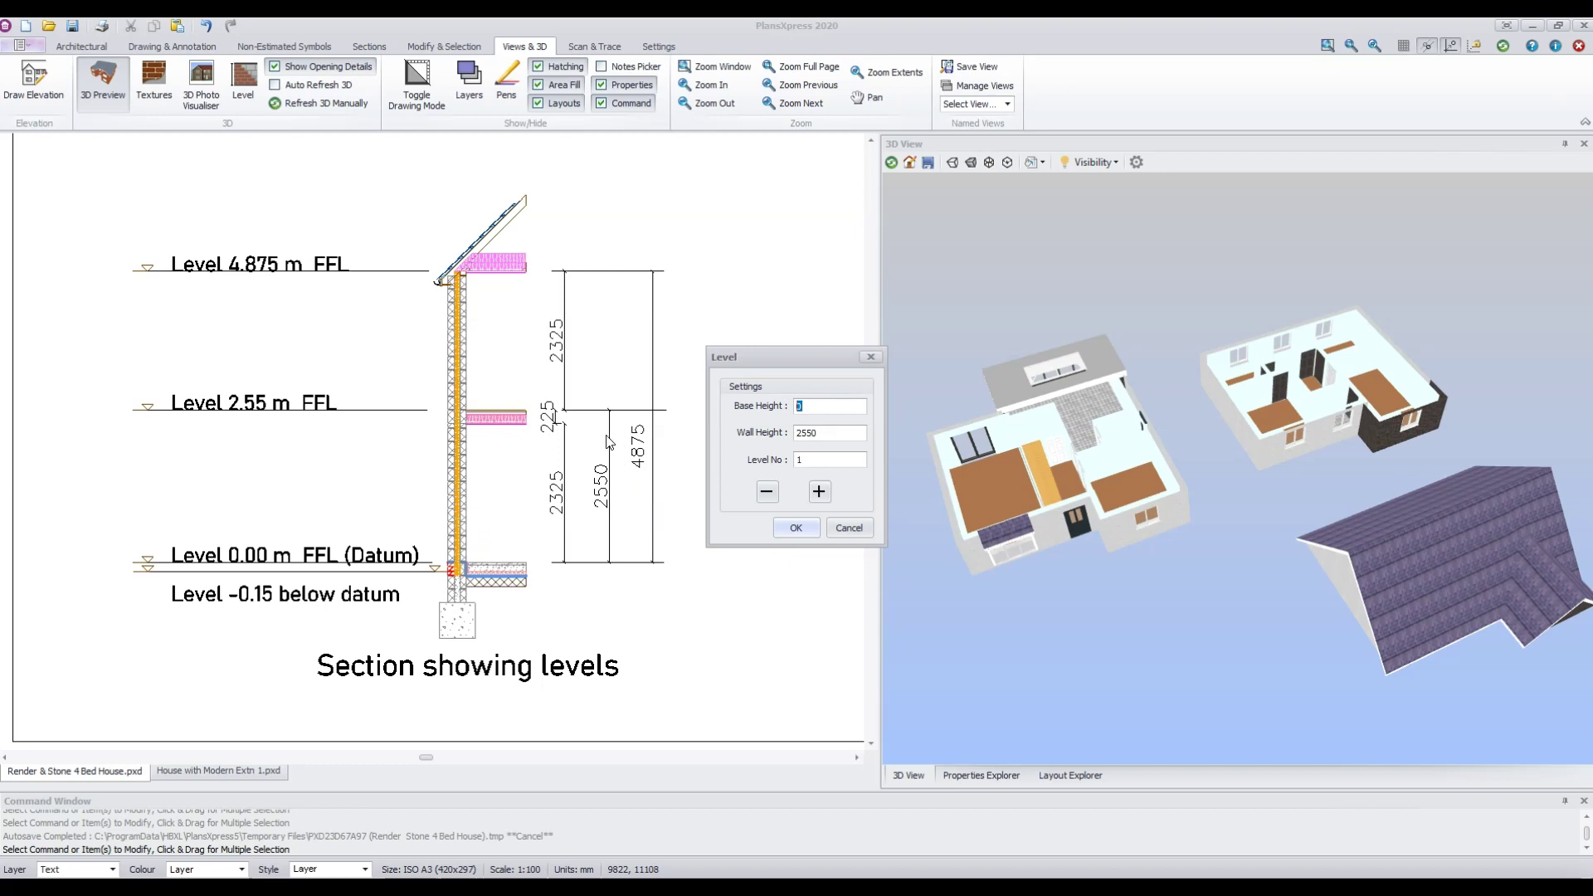
click(793, 528)
scroll(711, 556, down, 2)
scroll(712, 556, down, 3)
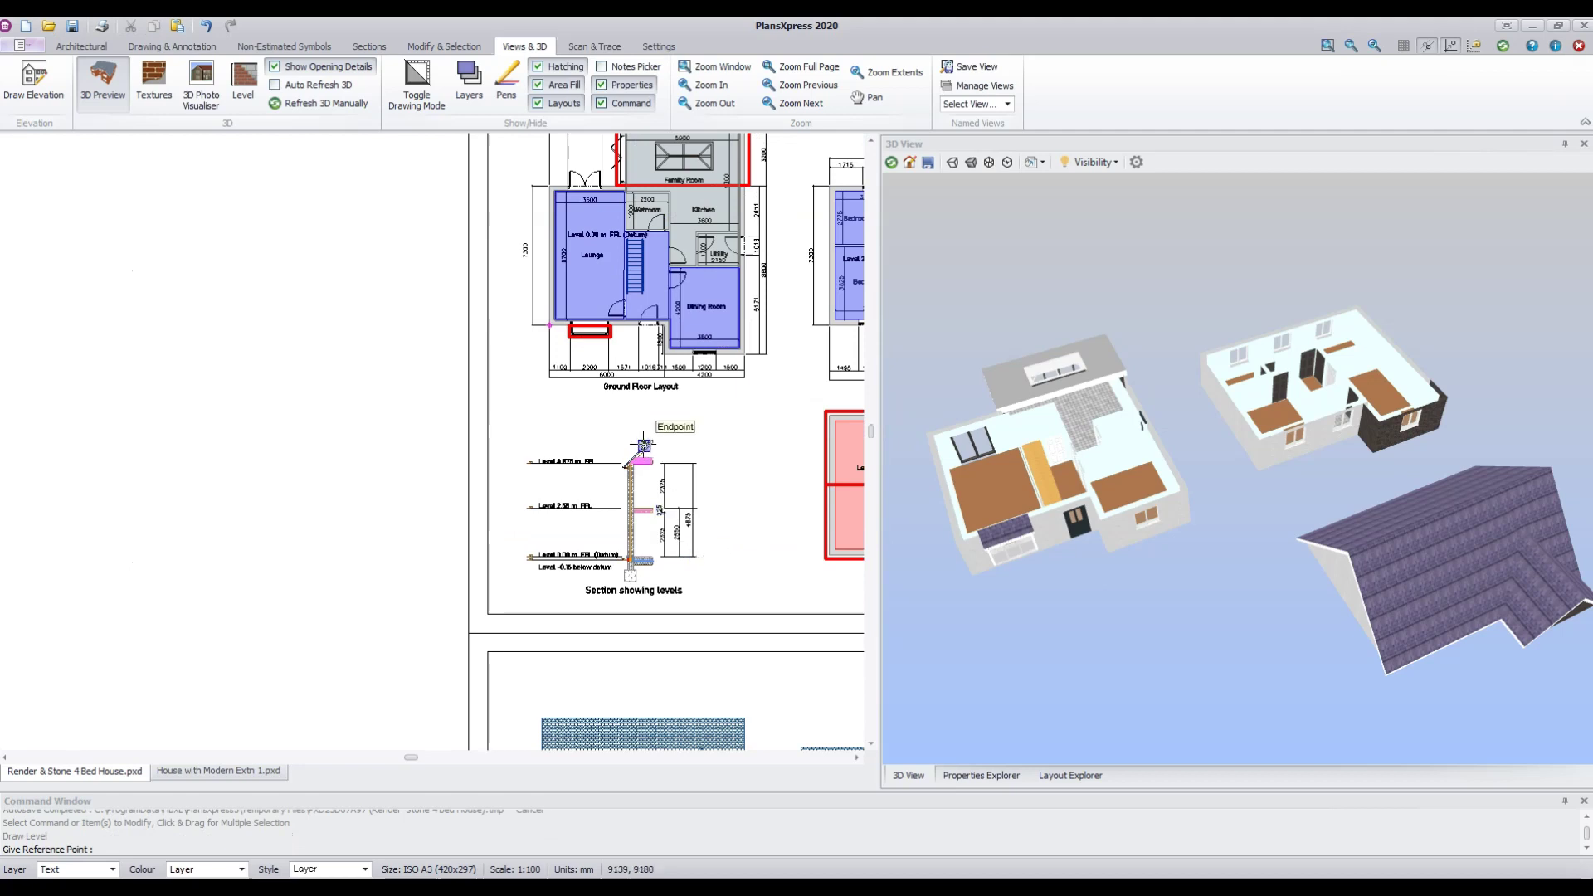
scroll(548, 316, up, 5)
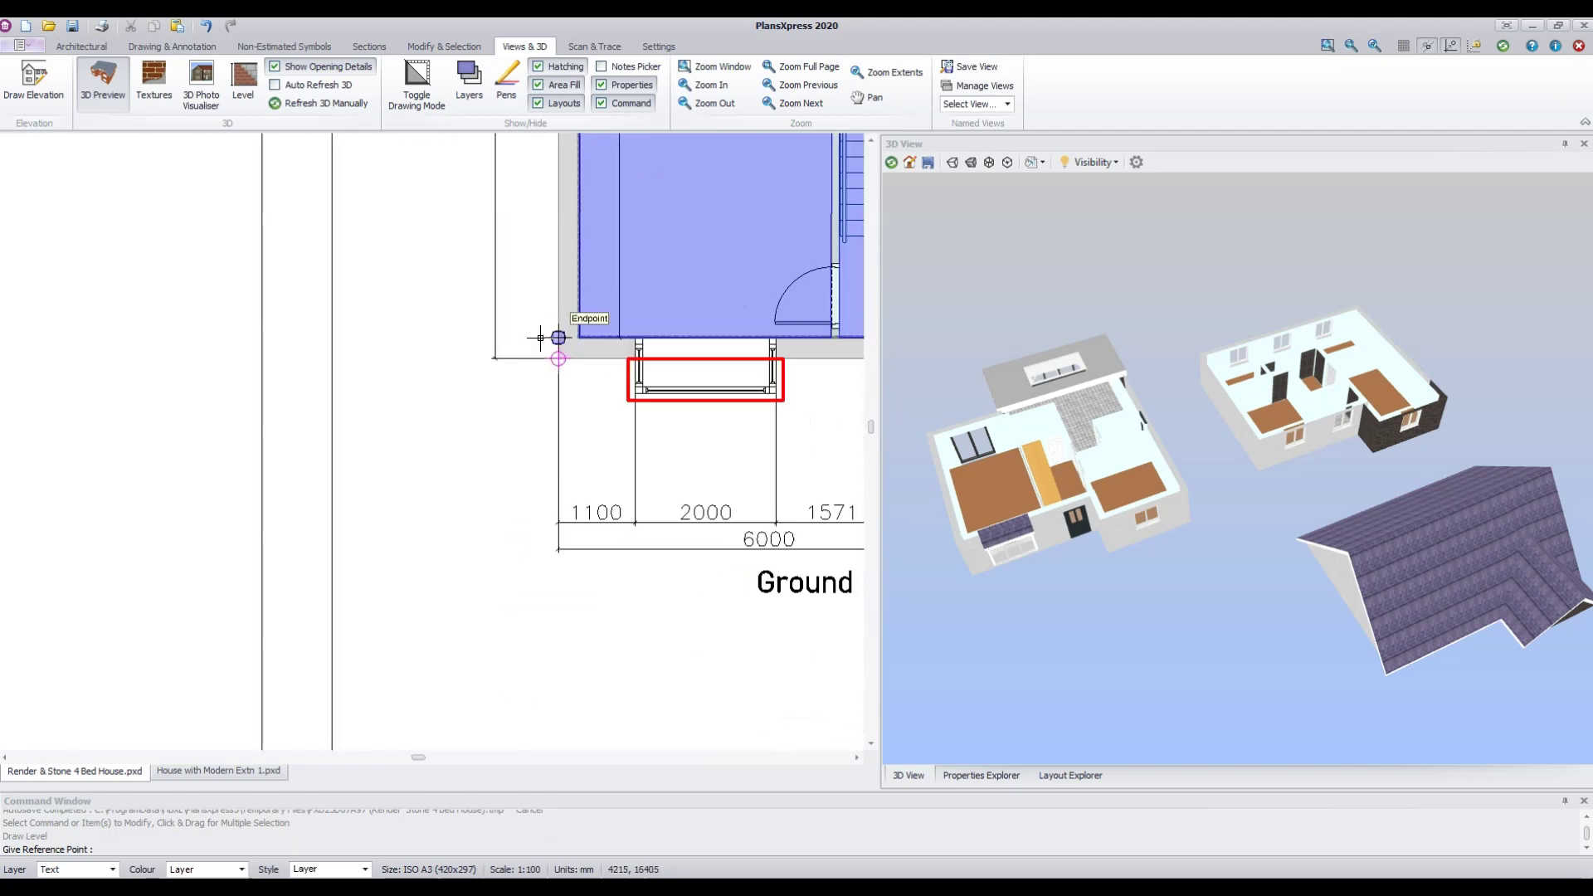
click(541, 356)
Enclose the ground floor plan in the level's boundary box and refresh the 3D model
scroll(540, 361, down, 3)
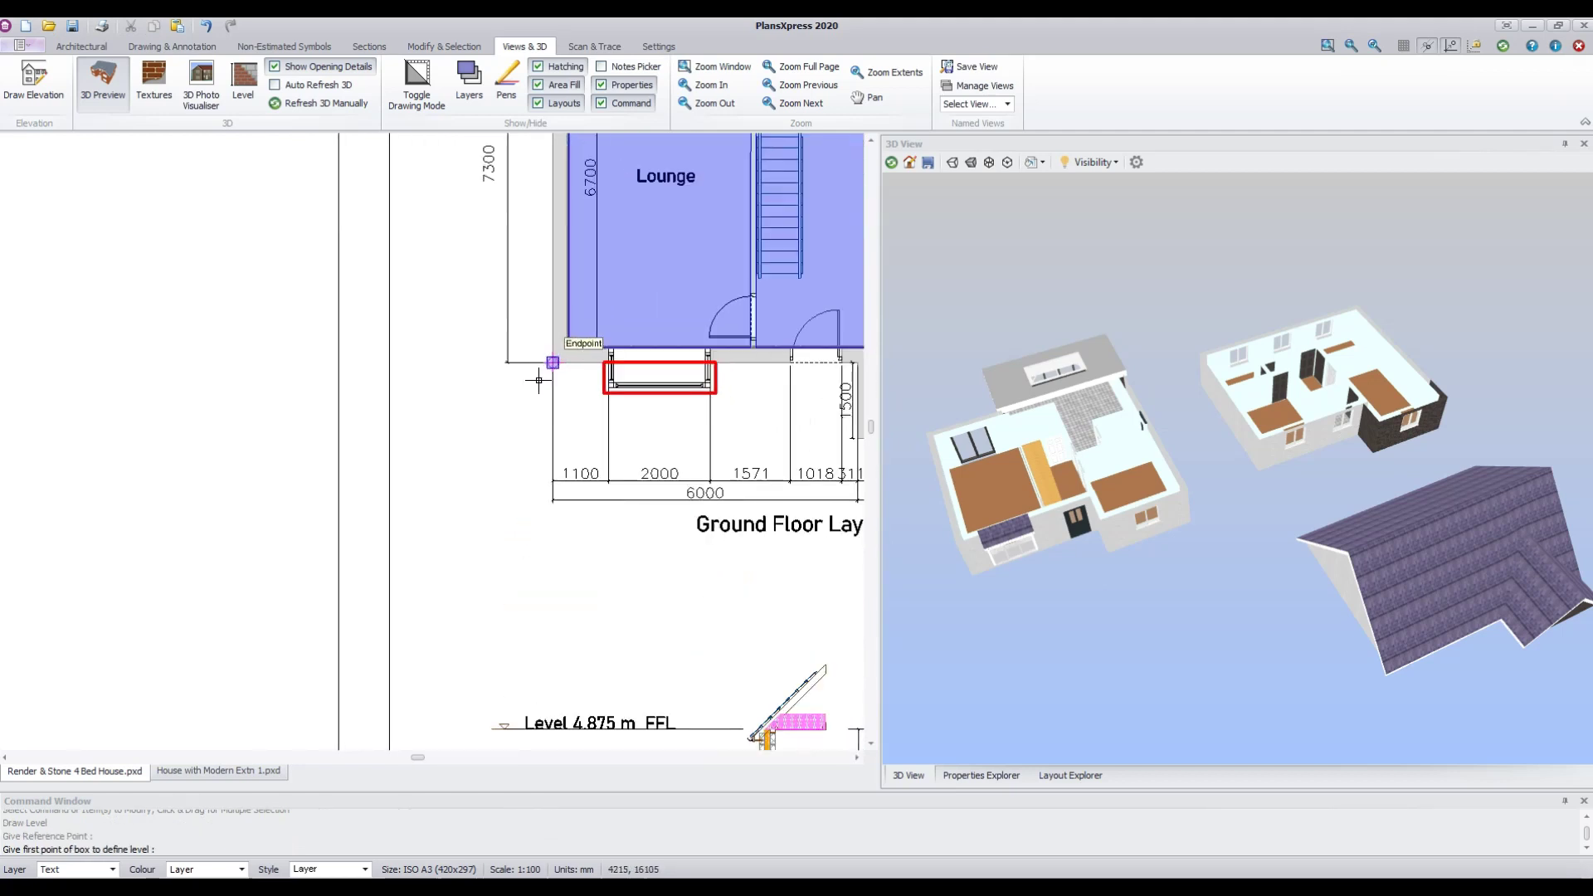
scroll(536, 387, down, 3)
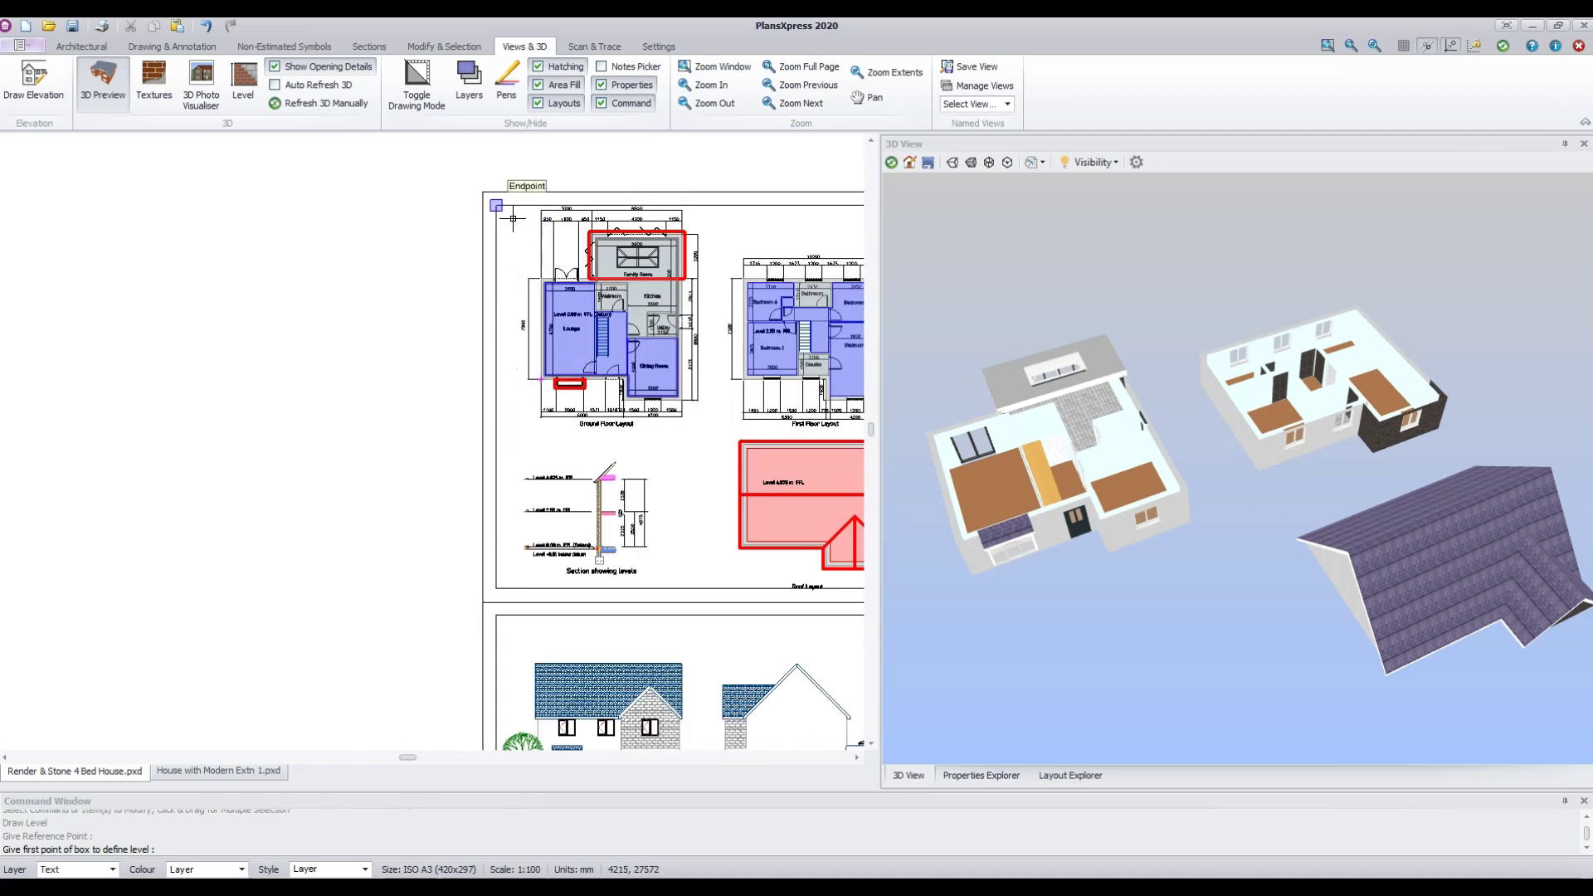
scroll(511, 219, up, 1)
click(524, 200)
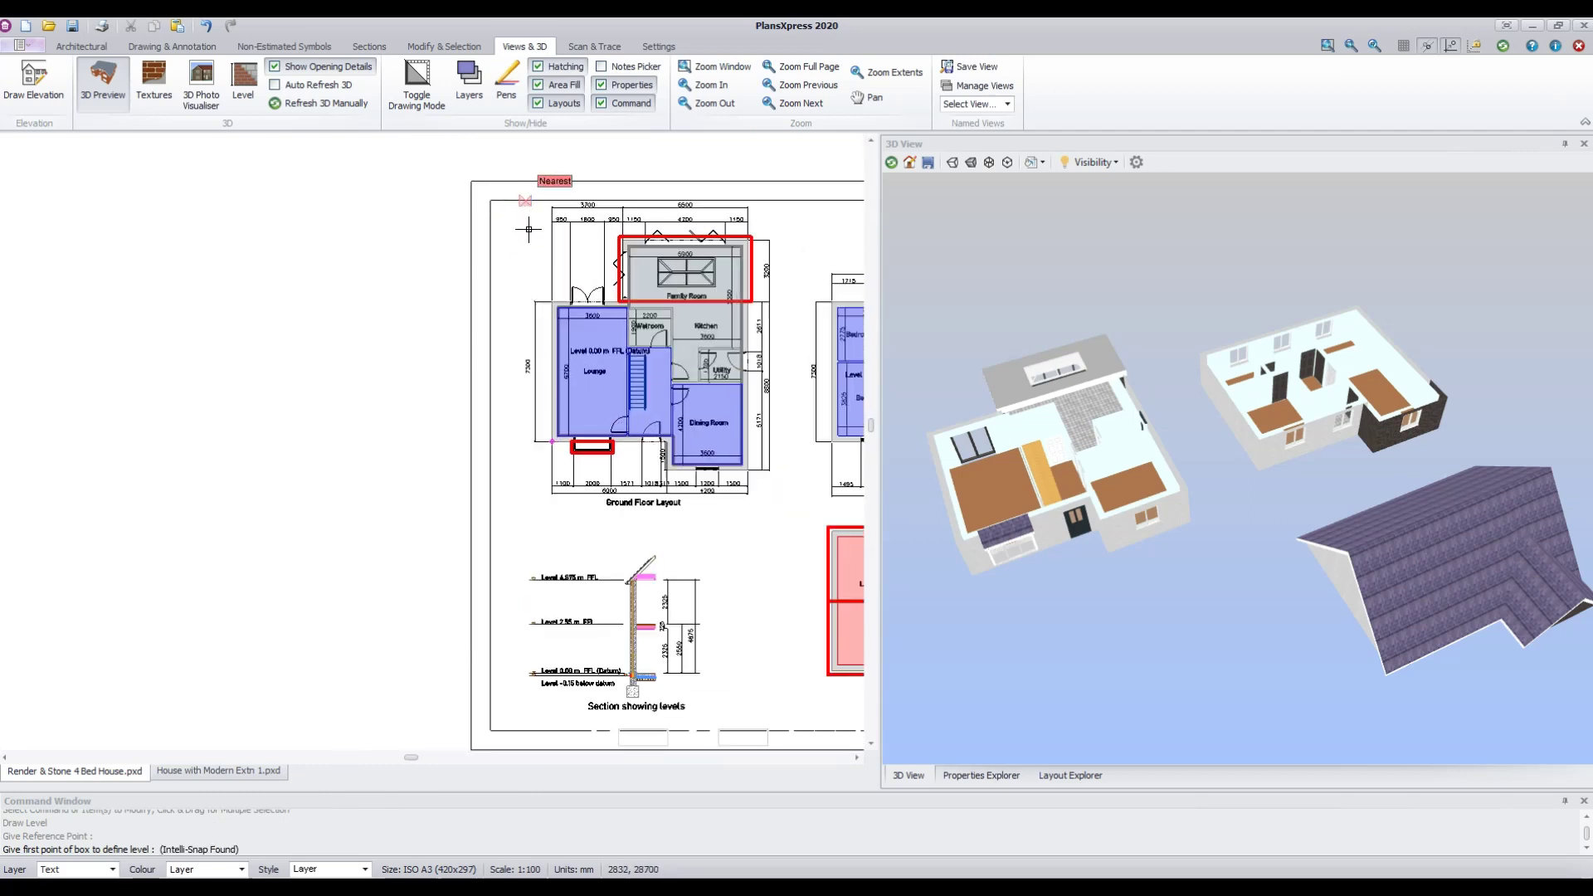
click(794, 506)
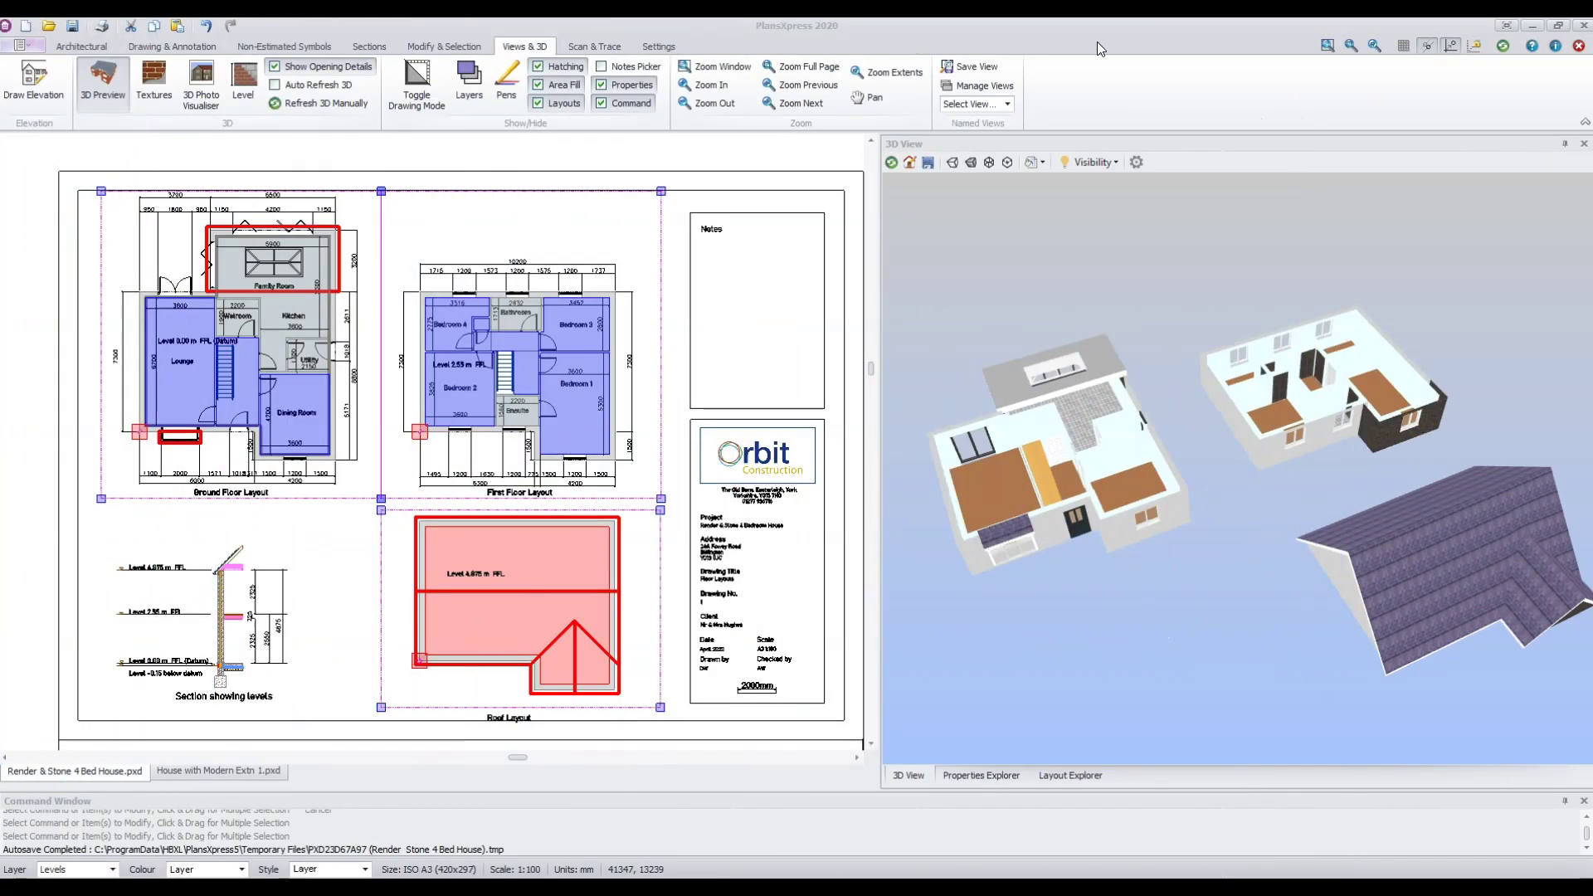
click(891, 162)
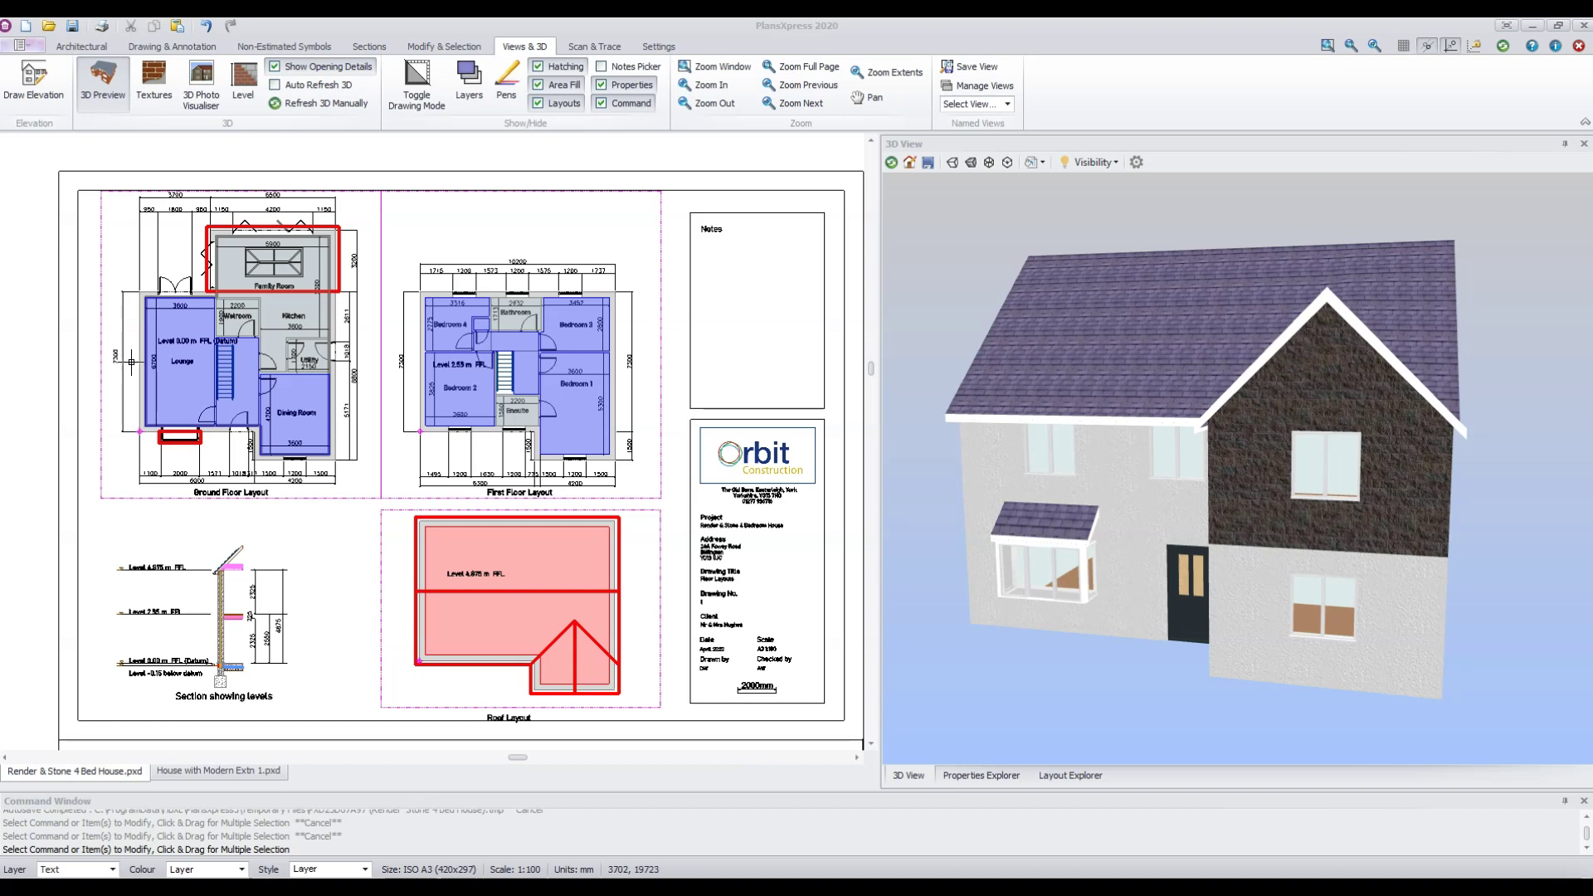
Copy all the ground floor's external walls, using the lower-left outer corner as reference, to the empty area left of the sheet
scroll(159, 352, up, 3)
scroll(161, 351, up, 2)
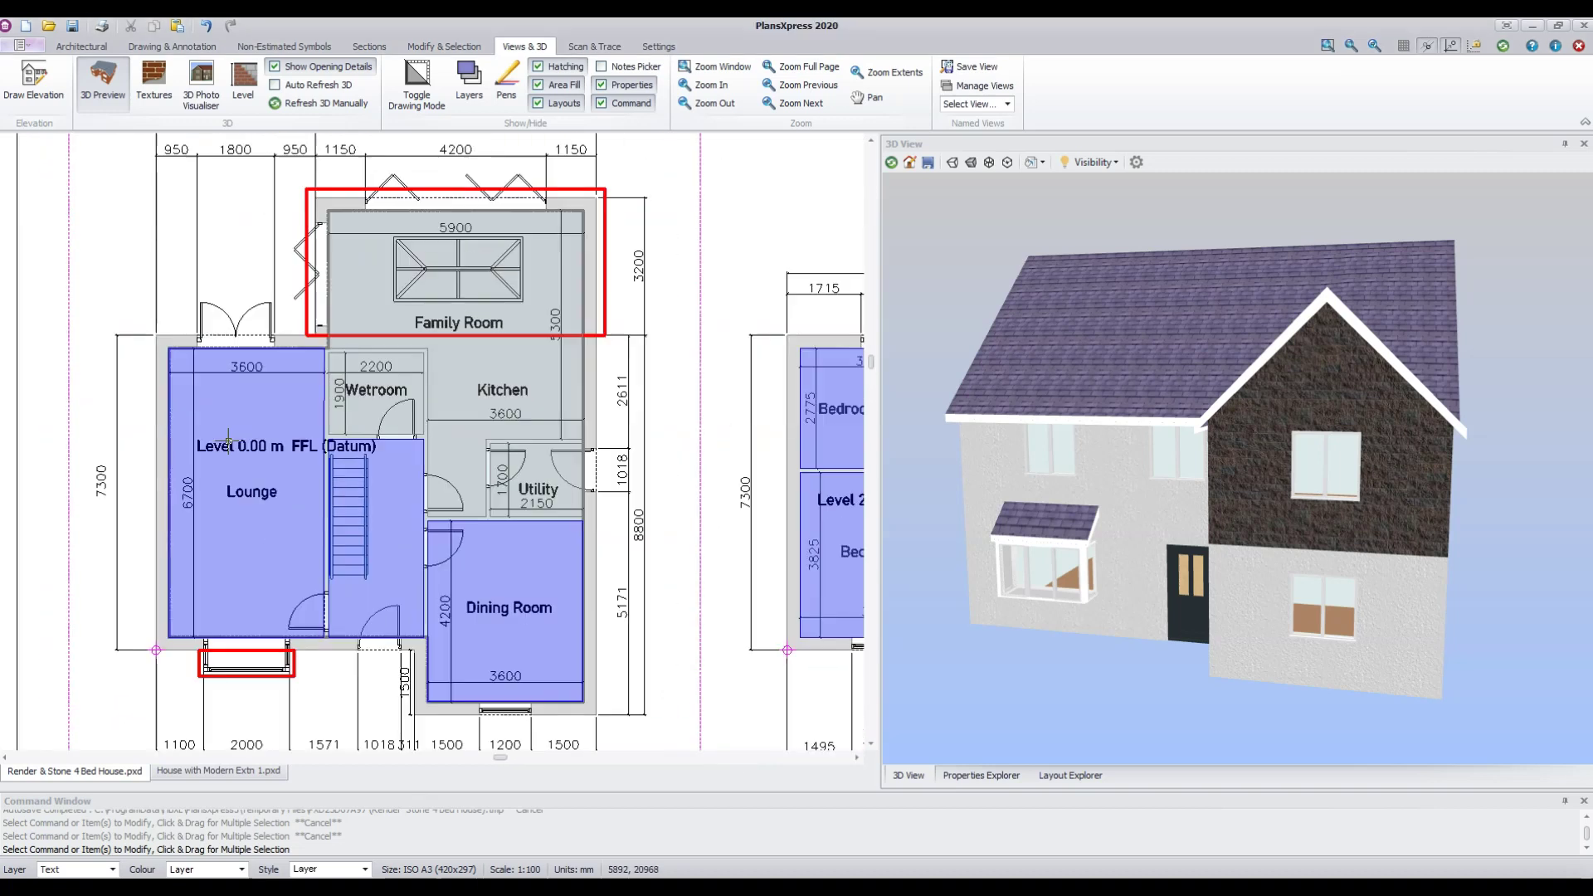
click(157, 436)
click(315, 266)
click(591, 266)
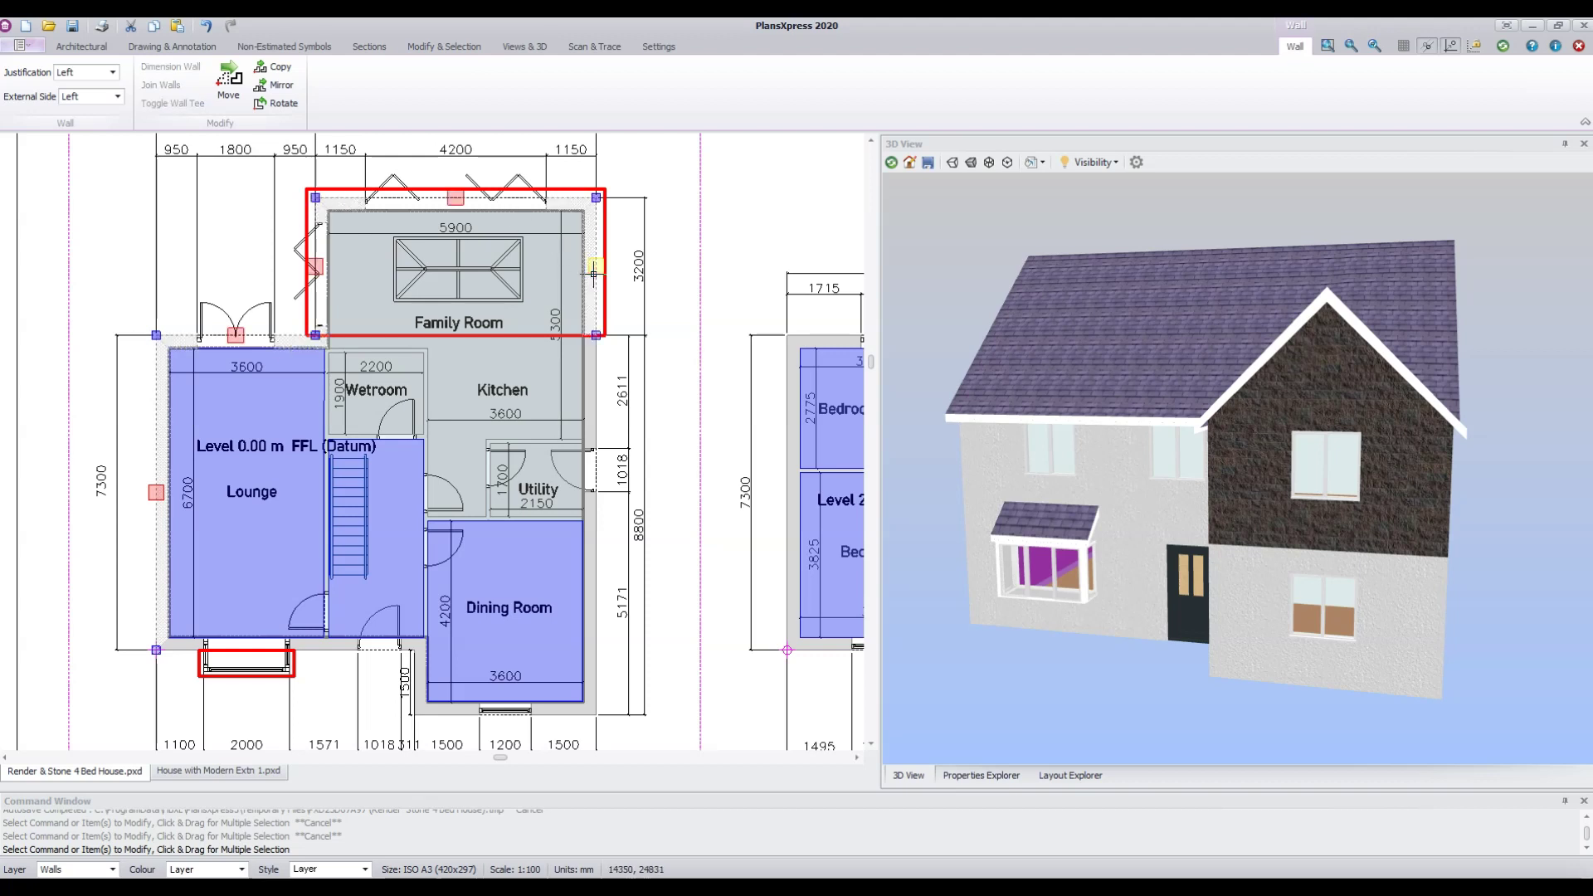
click(591, 415)
click(561, 708)
click(415, 677)
click(320, 648)
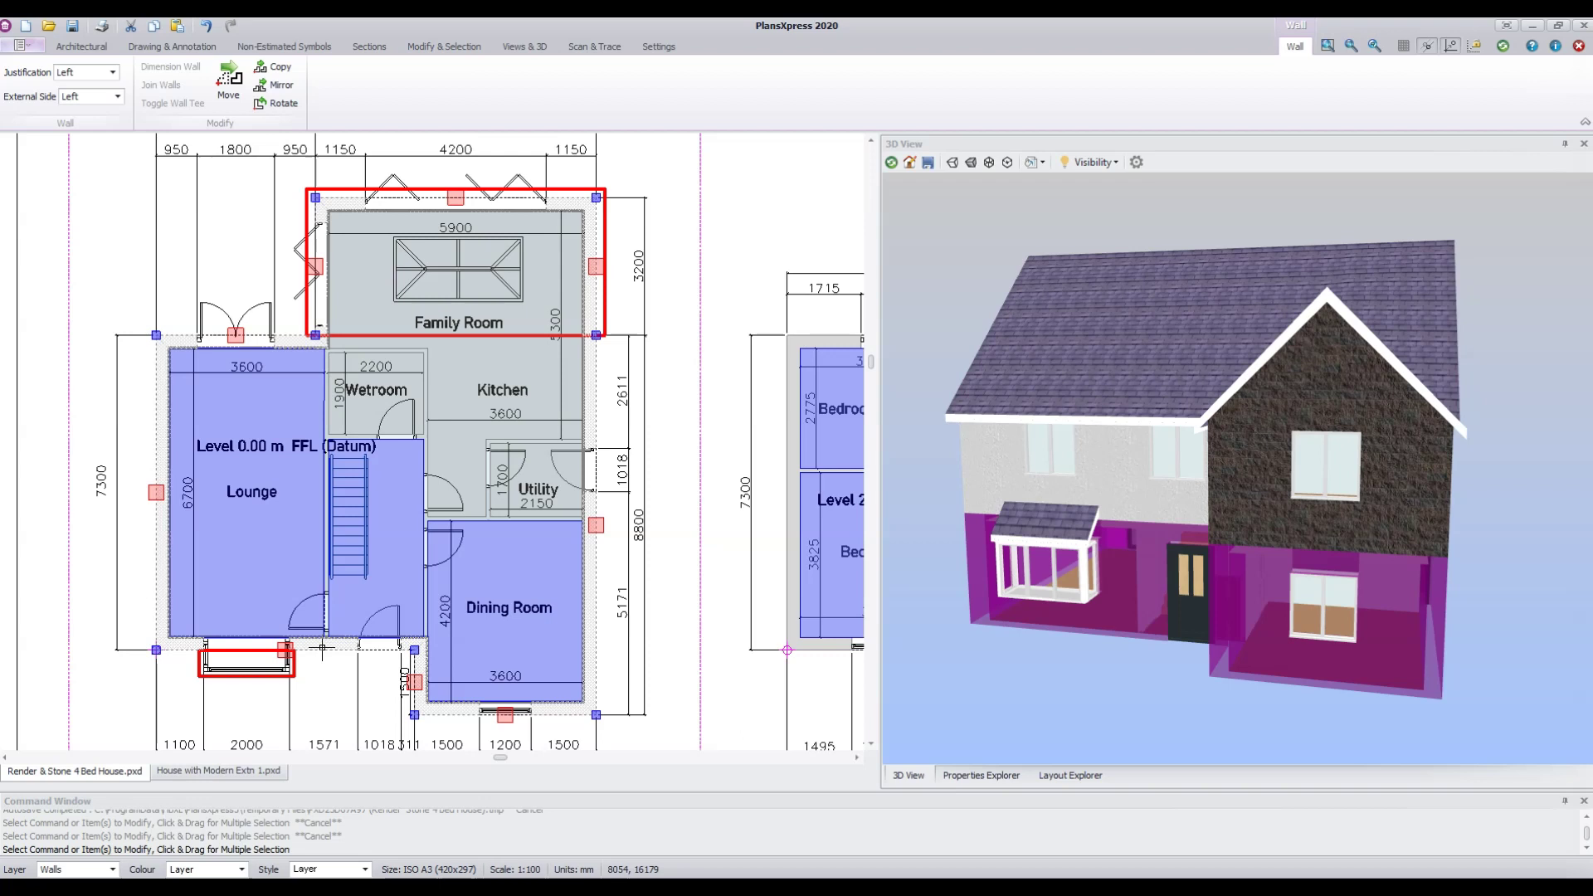
right_click(322, 649)
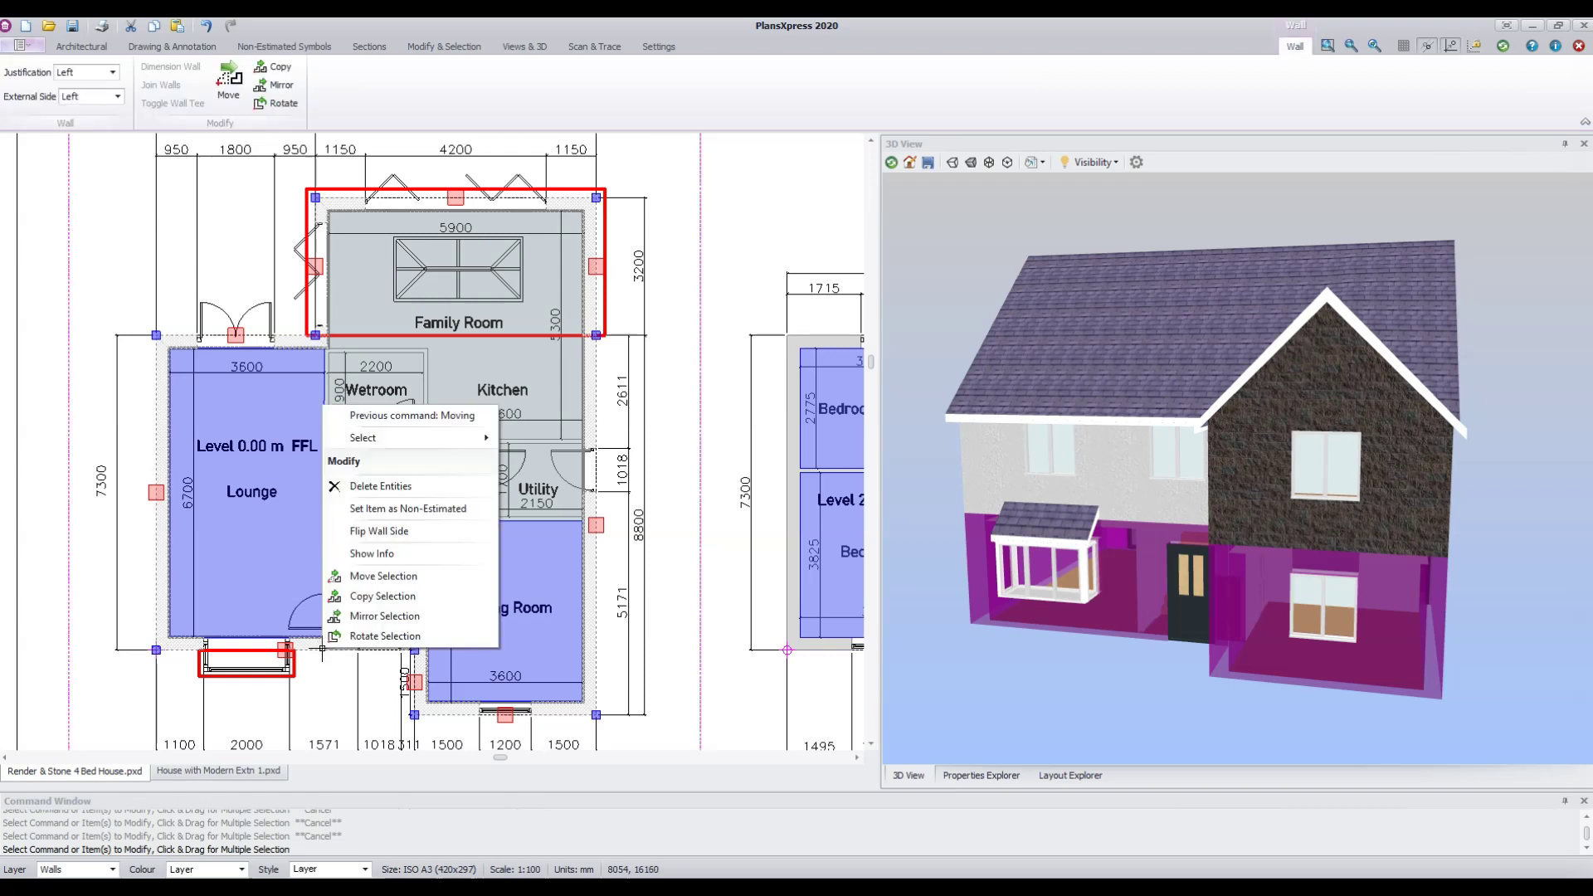
click(370, 599)
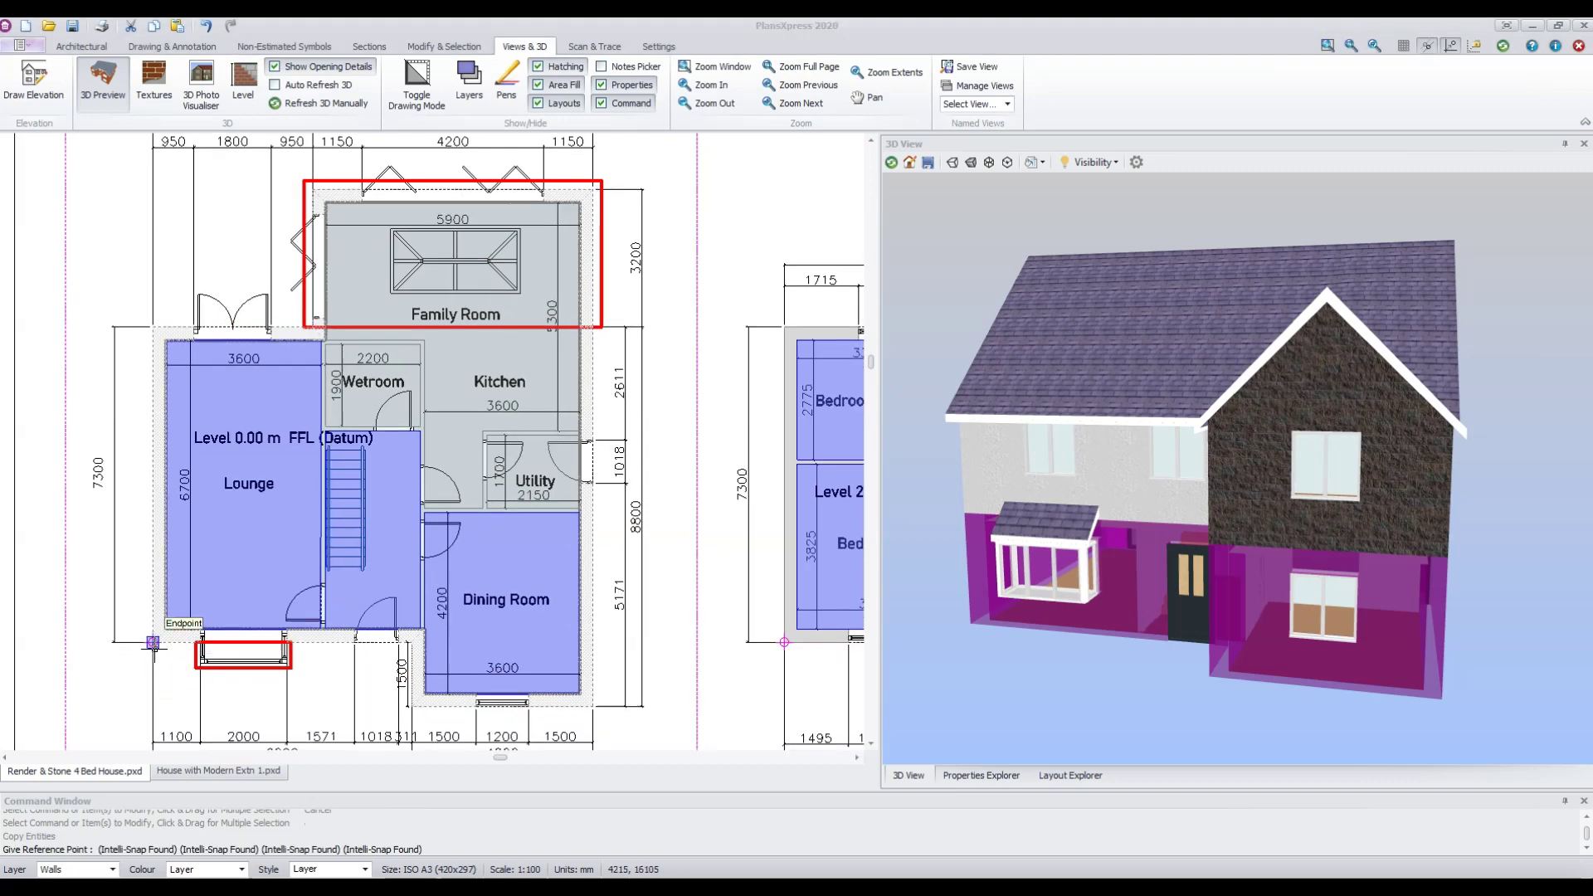
click(154, 645)
scroll(158, 646, down, 2)
scroll(166, 646, down, 3)
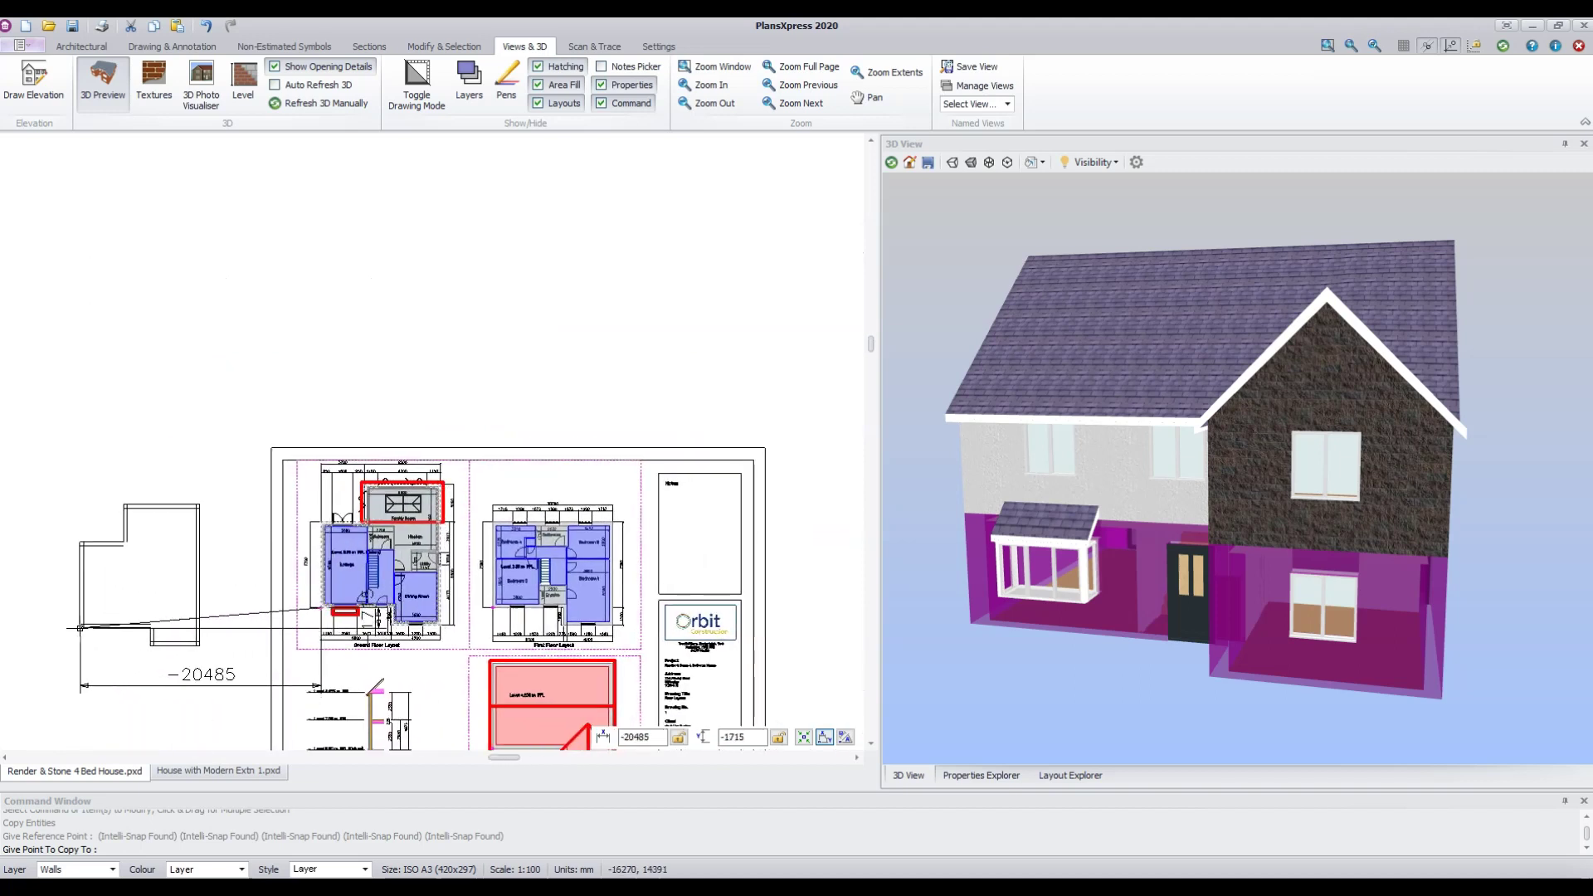
click(79, 628)
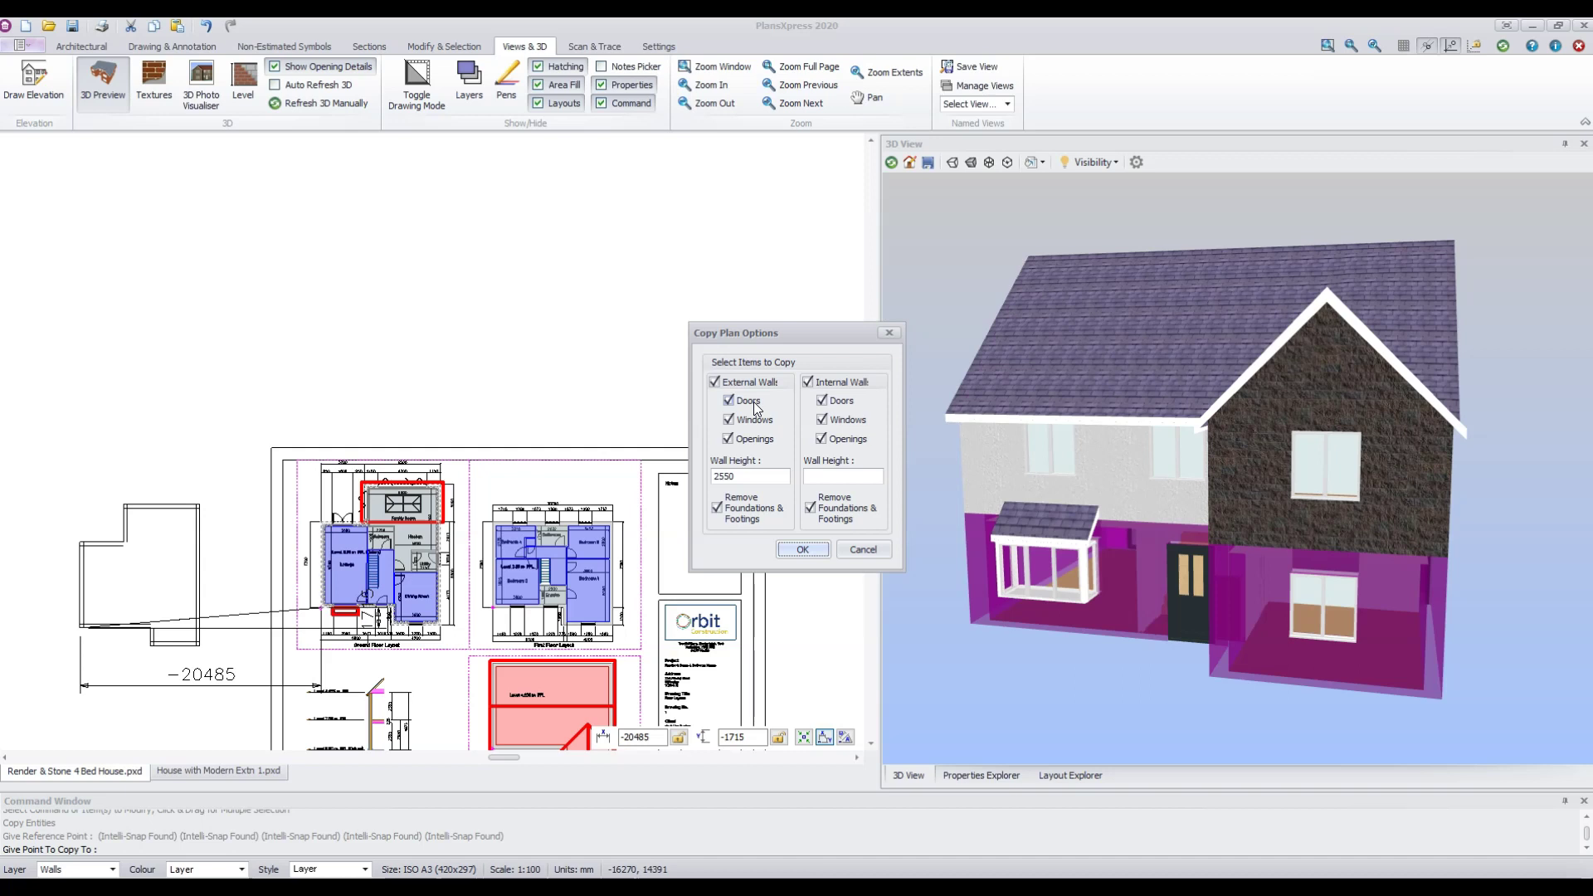
Copy only the external walls at height 150, excluding doors, windows, openings and internal walls, without removing foundations and footings
click(729, 401)
click(728, 420)
click(728, 439)
drag(737, 477, 715, 475)
text(150)
click(717, 508)
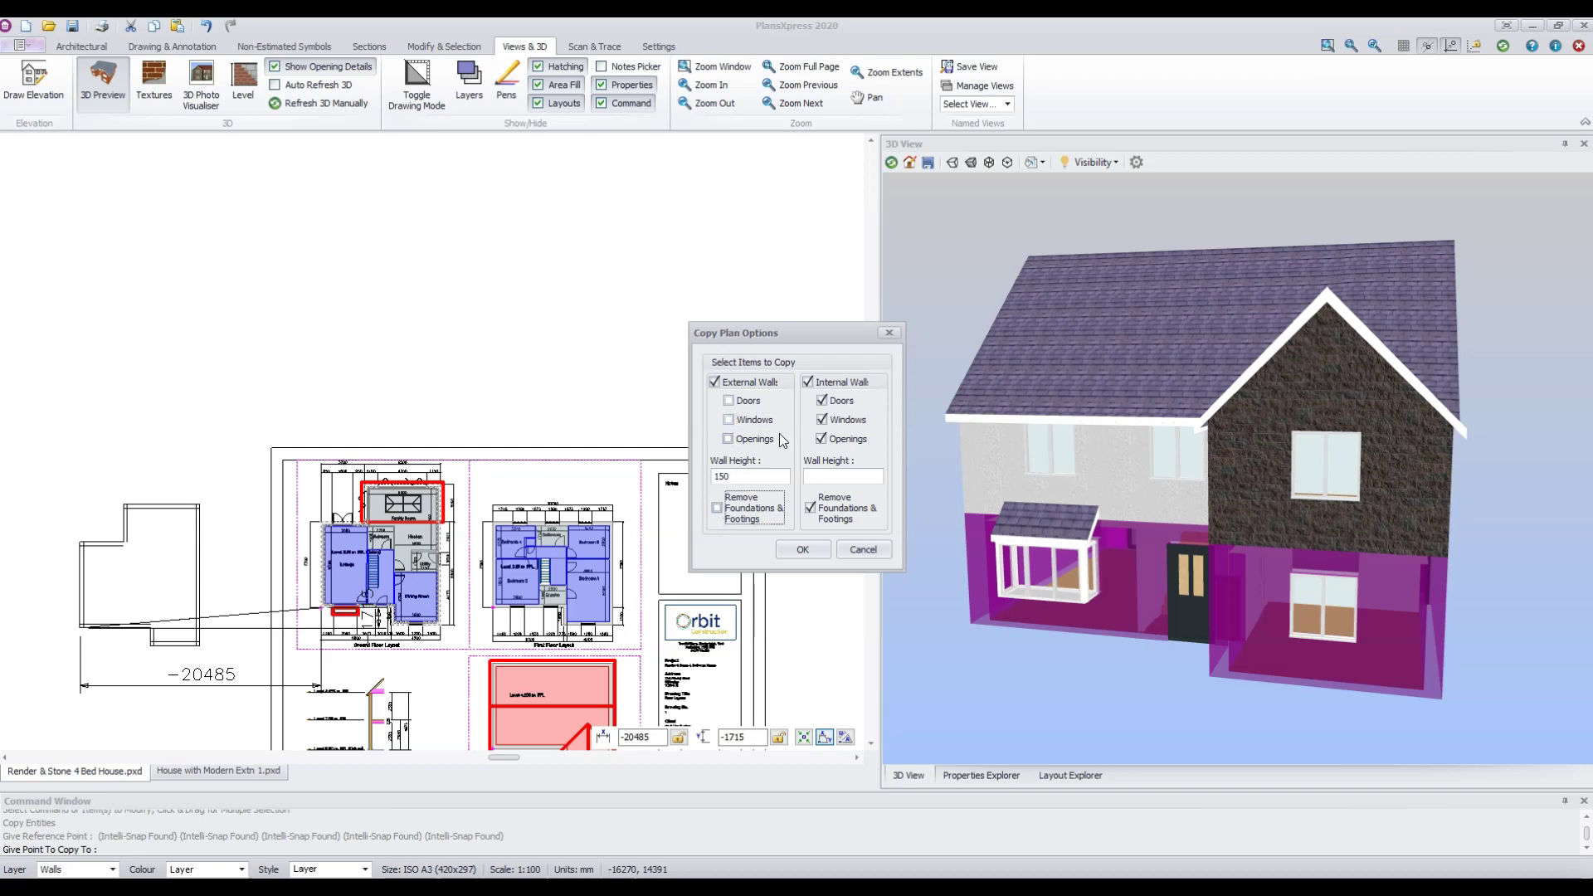
click(807, 382)
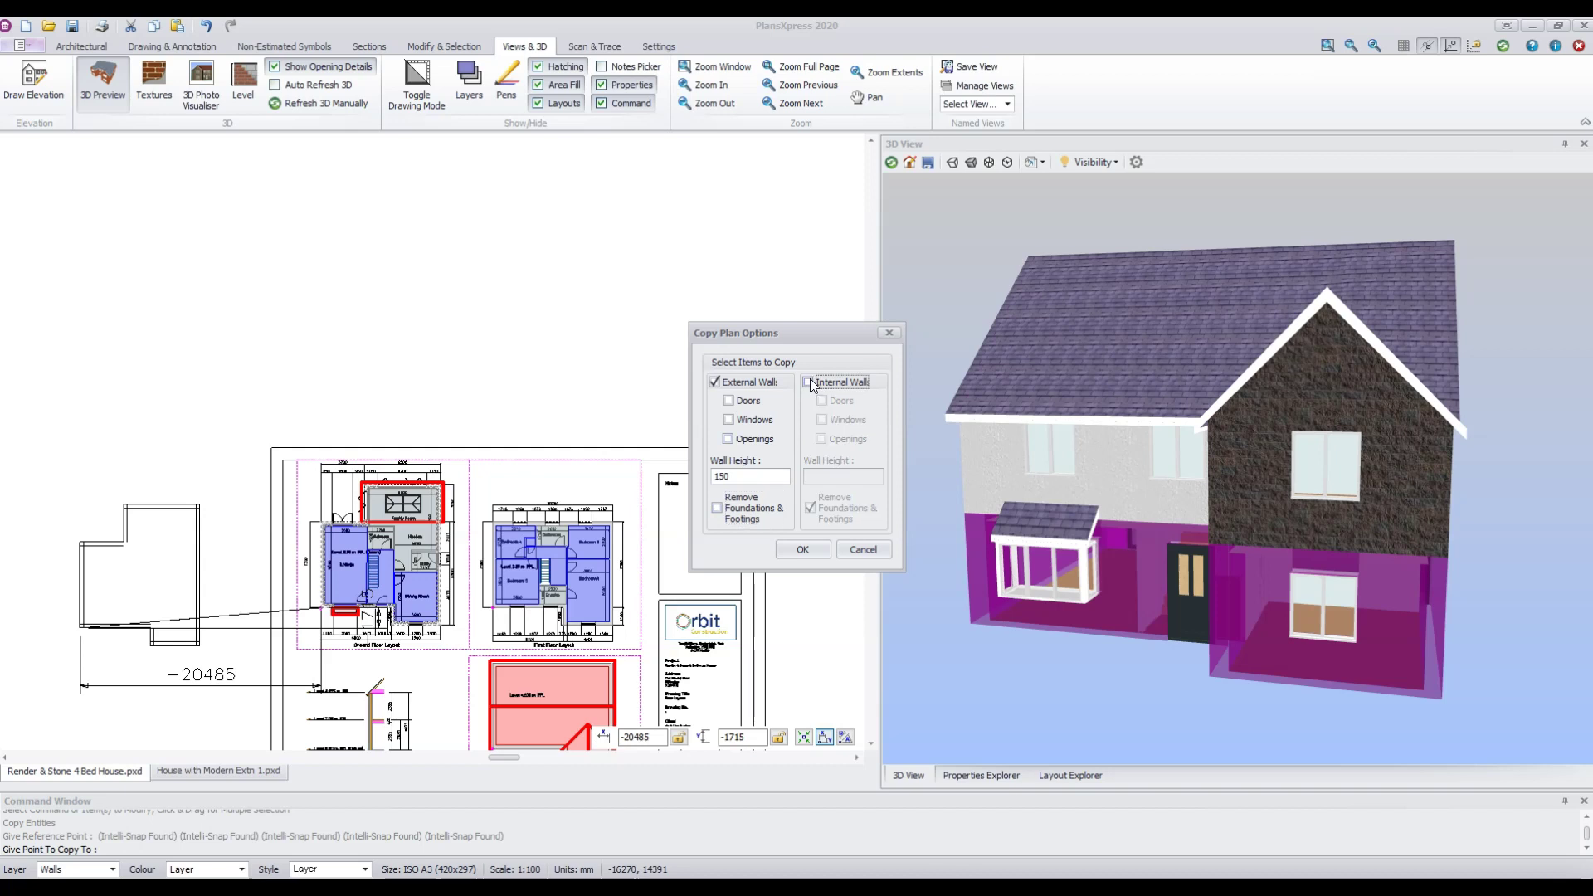
click(803, 550)
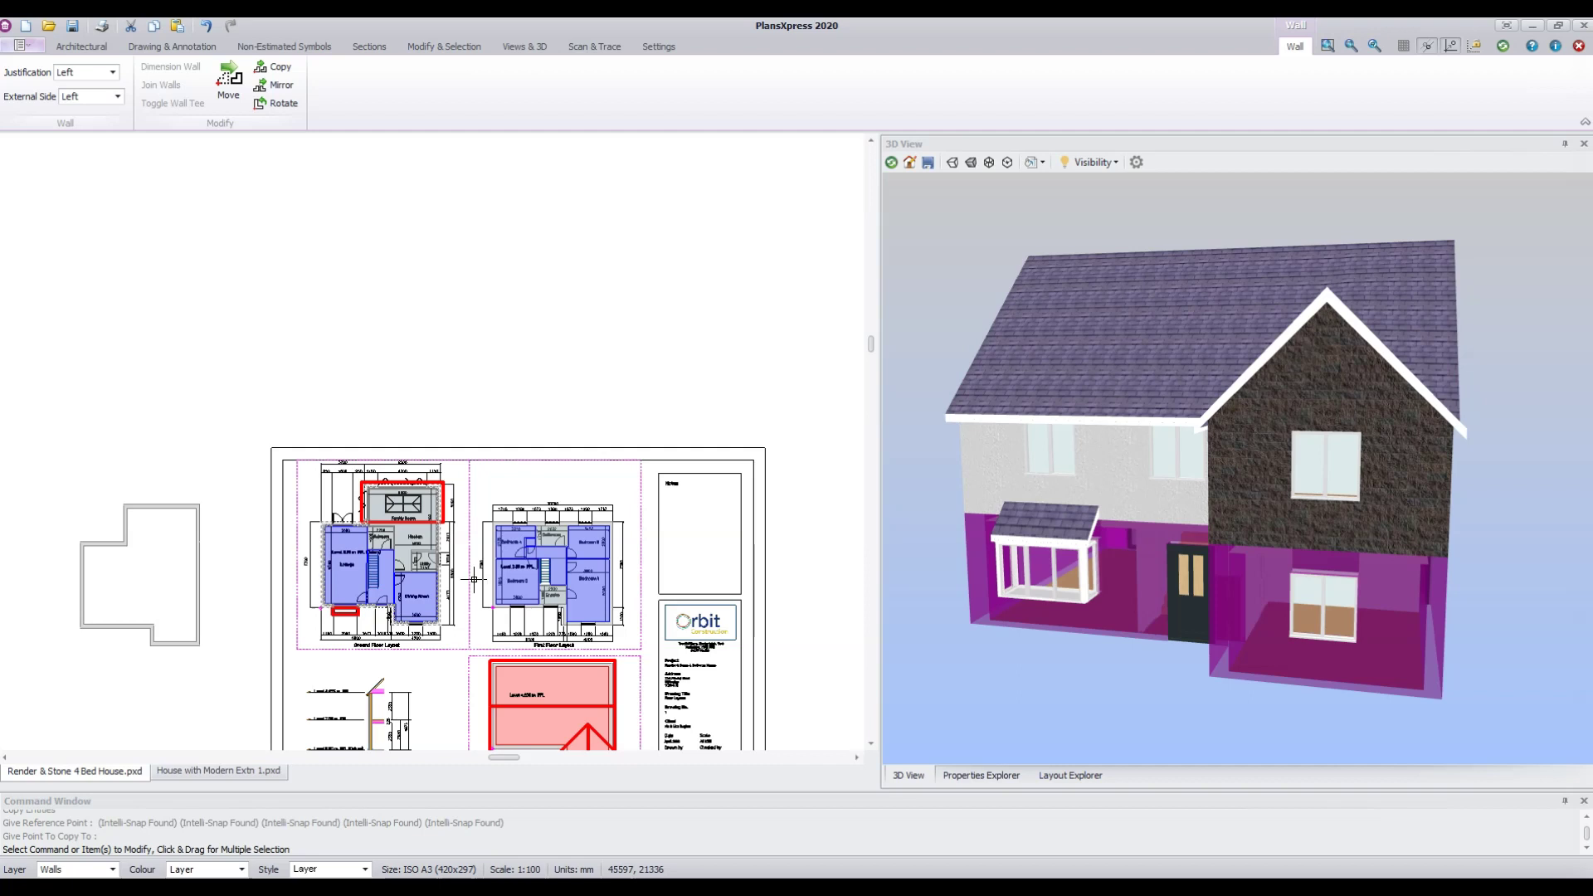
Create a level with base height -150 and wall height 150, referenced at the copied walls' lower-left outer corner
mouse_move(439, 576)
mouse_move(414, 509)
click(523, 47)
click(242, 78)
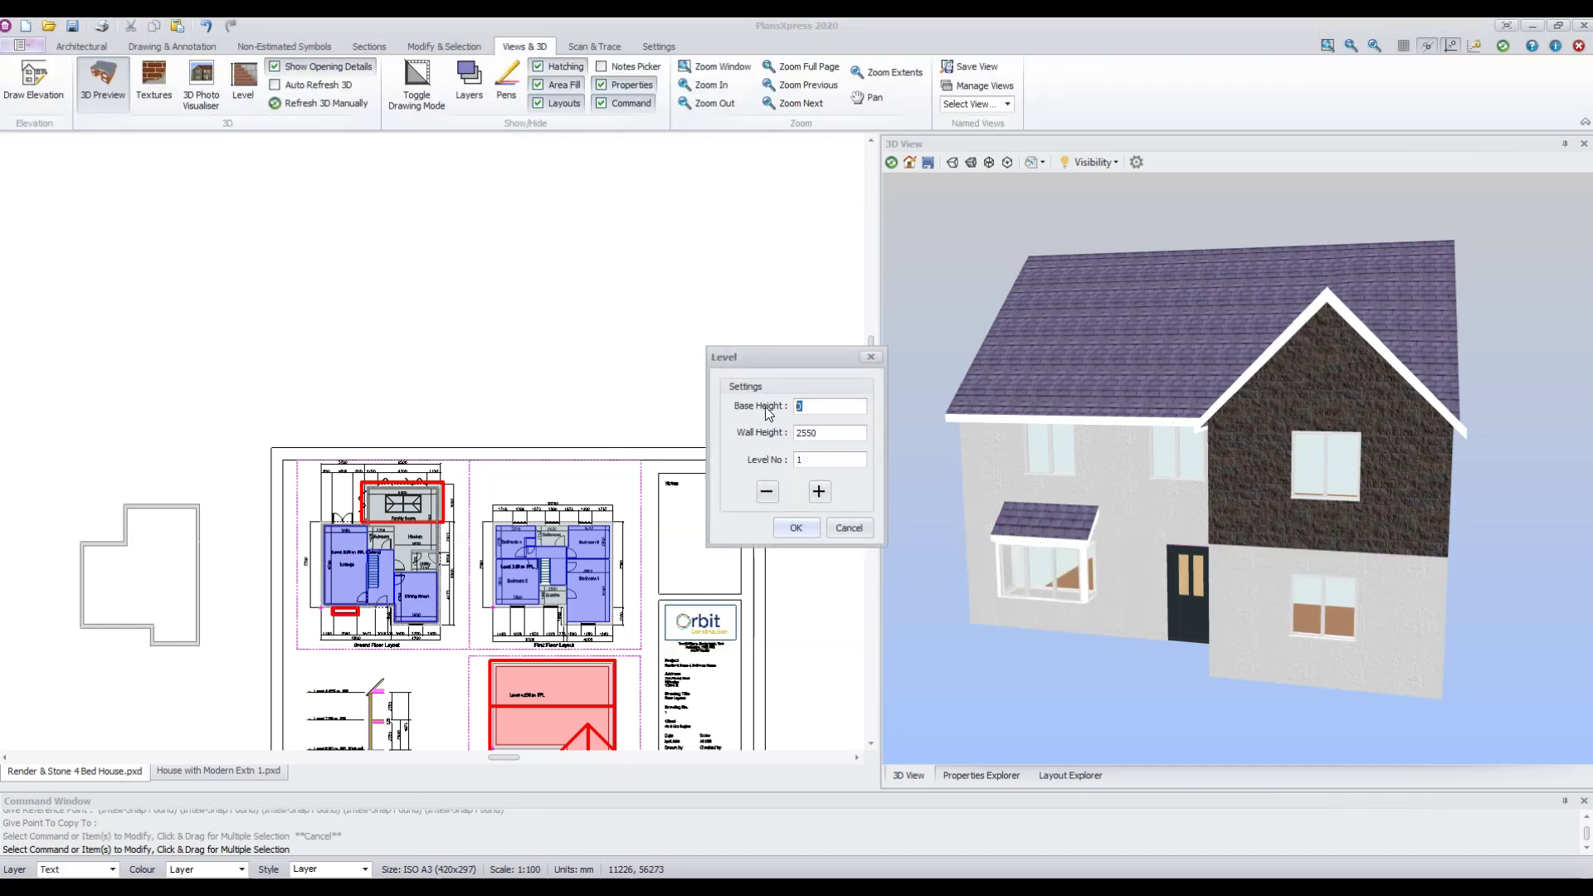
text(-150)
key(Tab)
text(150)
click(795, 530)
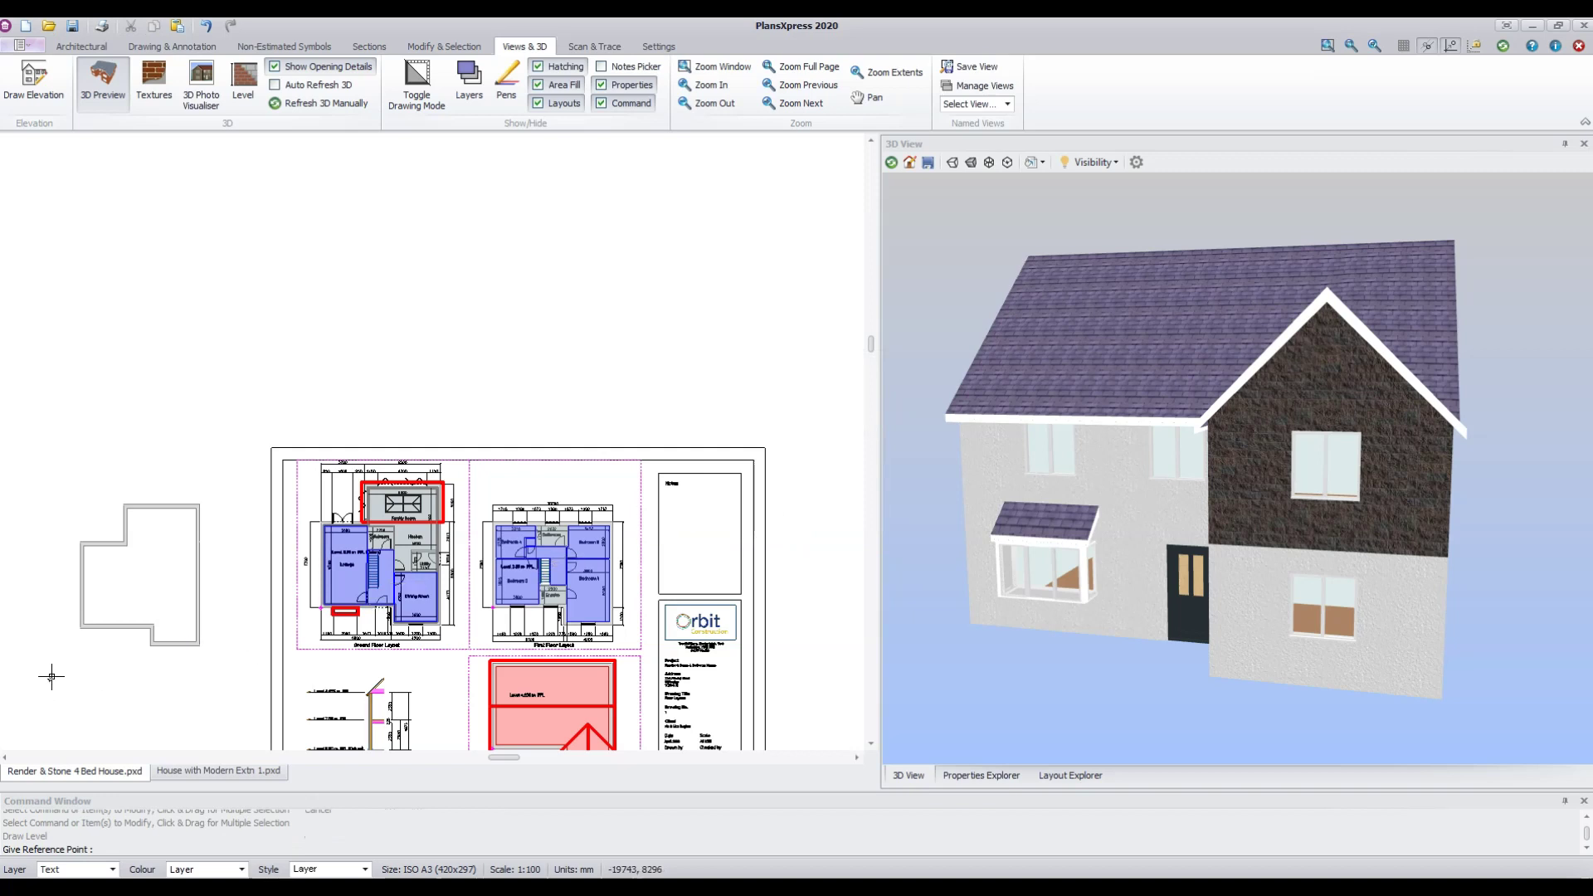
scroll(72, 665, up, 2)
click(78, 629)
Enclose the copied wall outline in the new level's boundary box, leaving generous space around it
scroll(83, 627, down, 2)
click(54, 292)
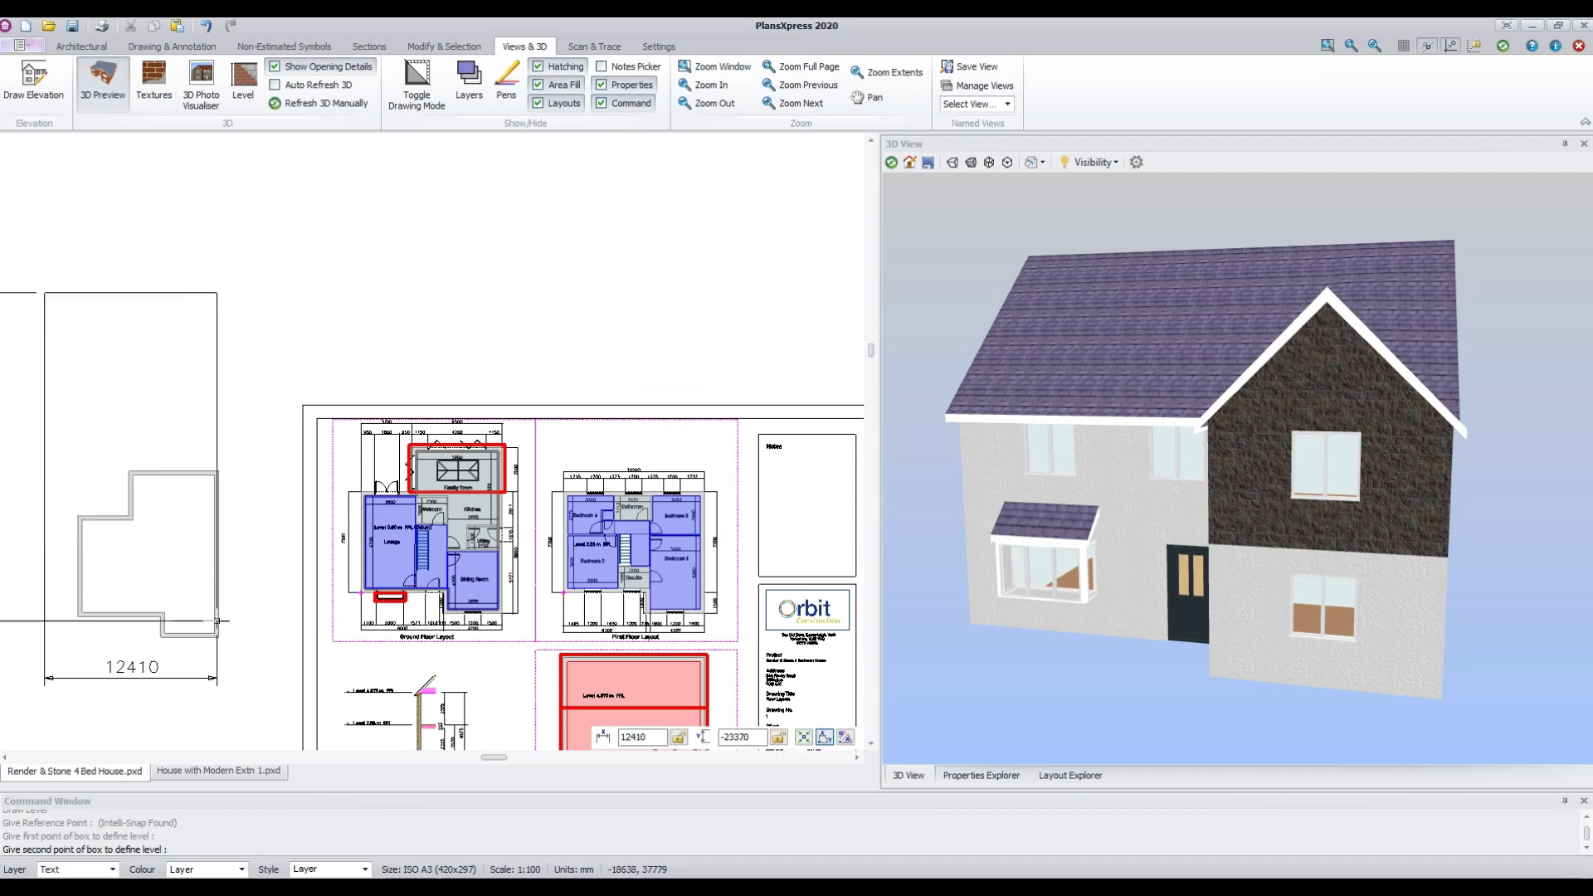
click(273, 735)
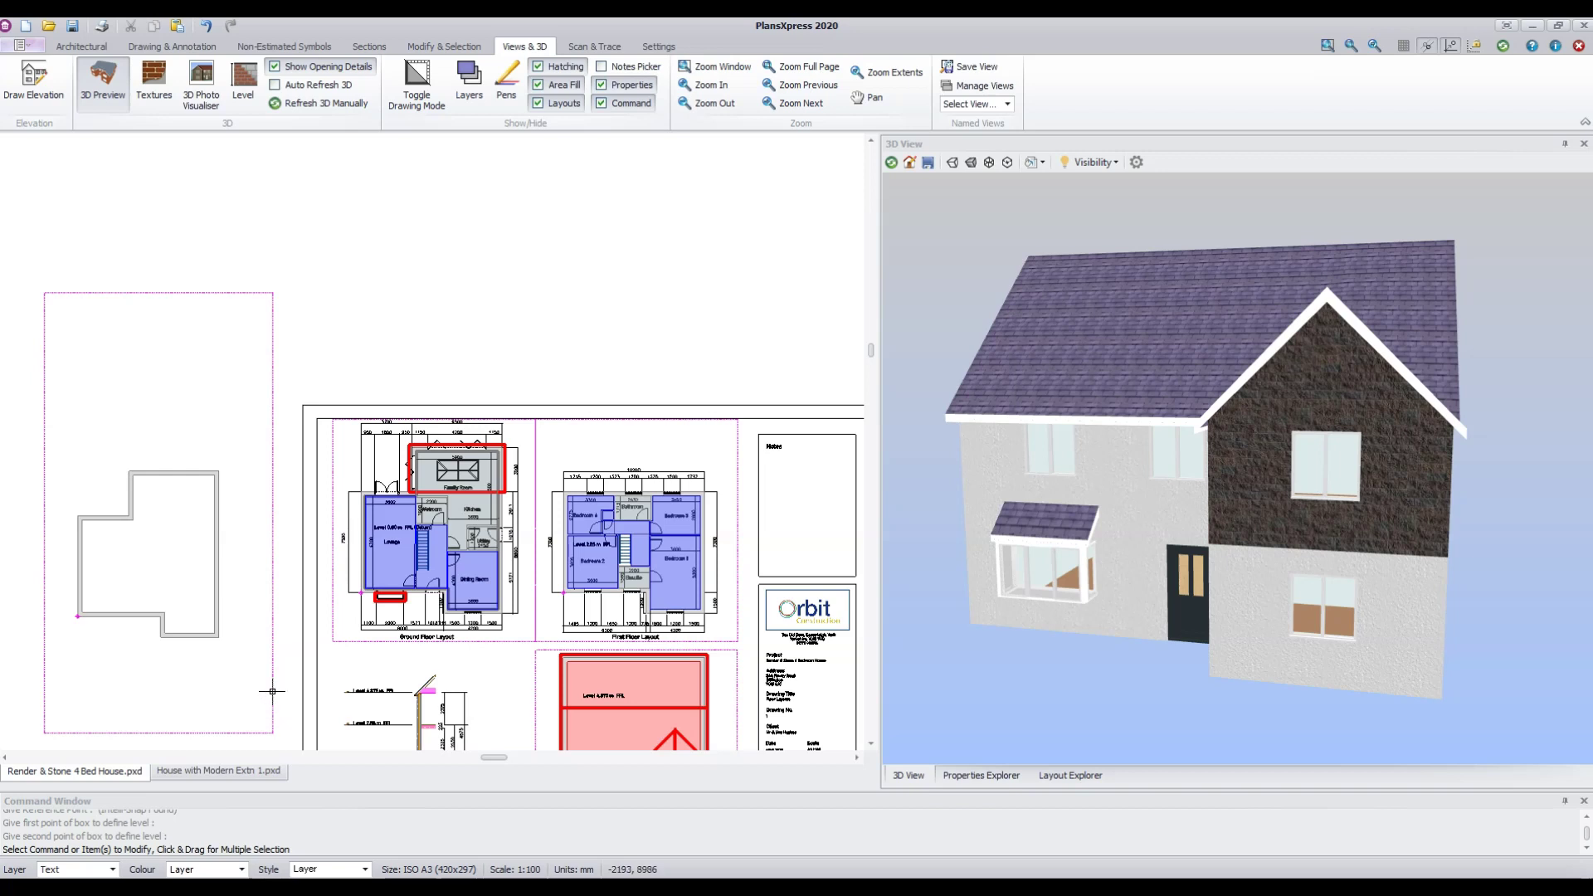
Name the level around the copied walls "Hard landscaping" and accept its level settings
click(273, 734)
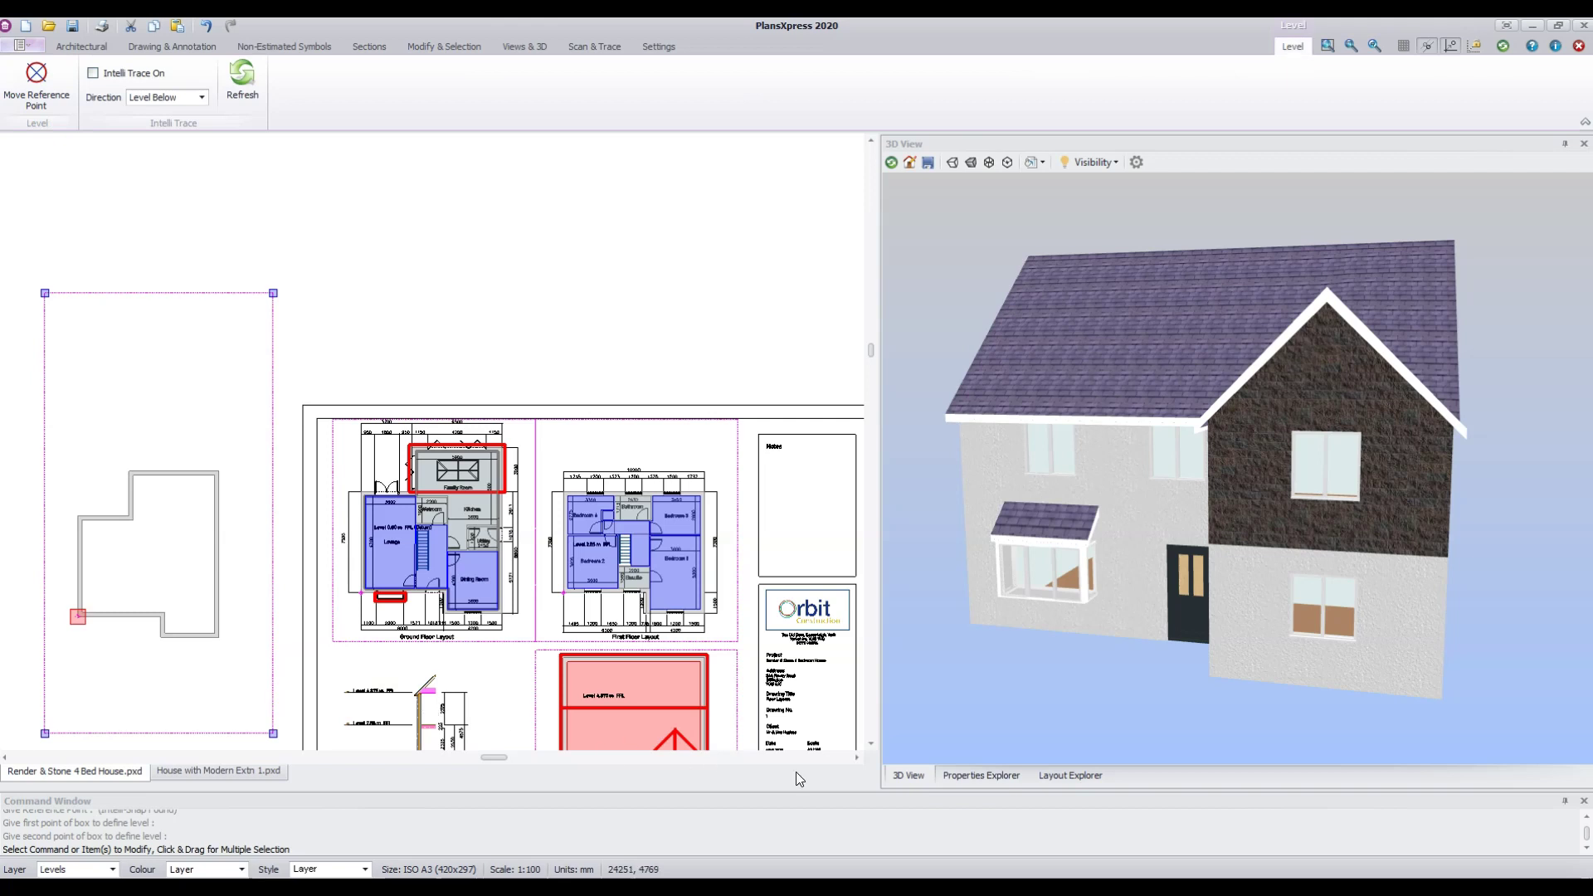
click(987, 776)
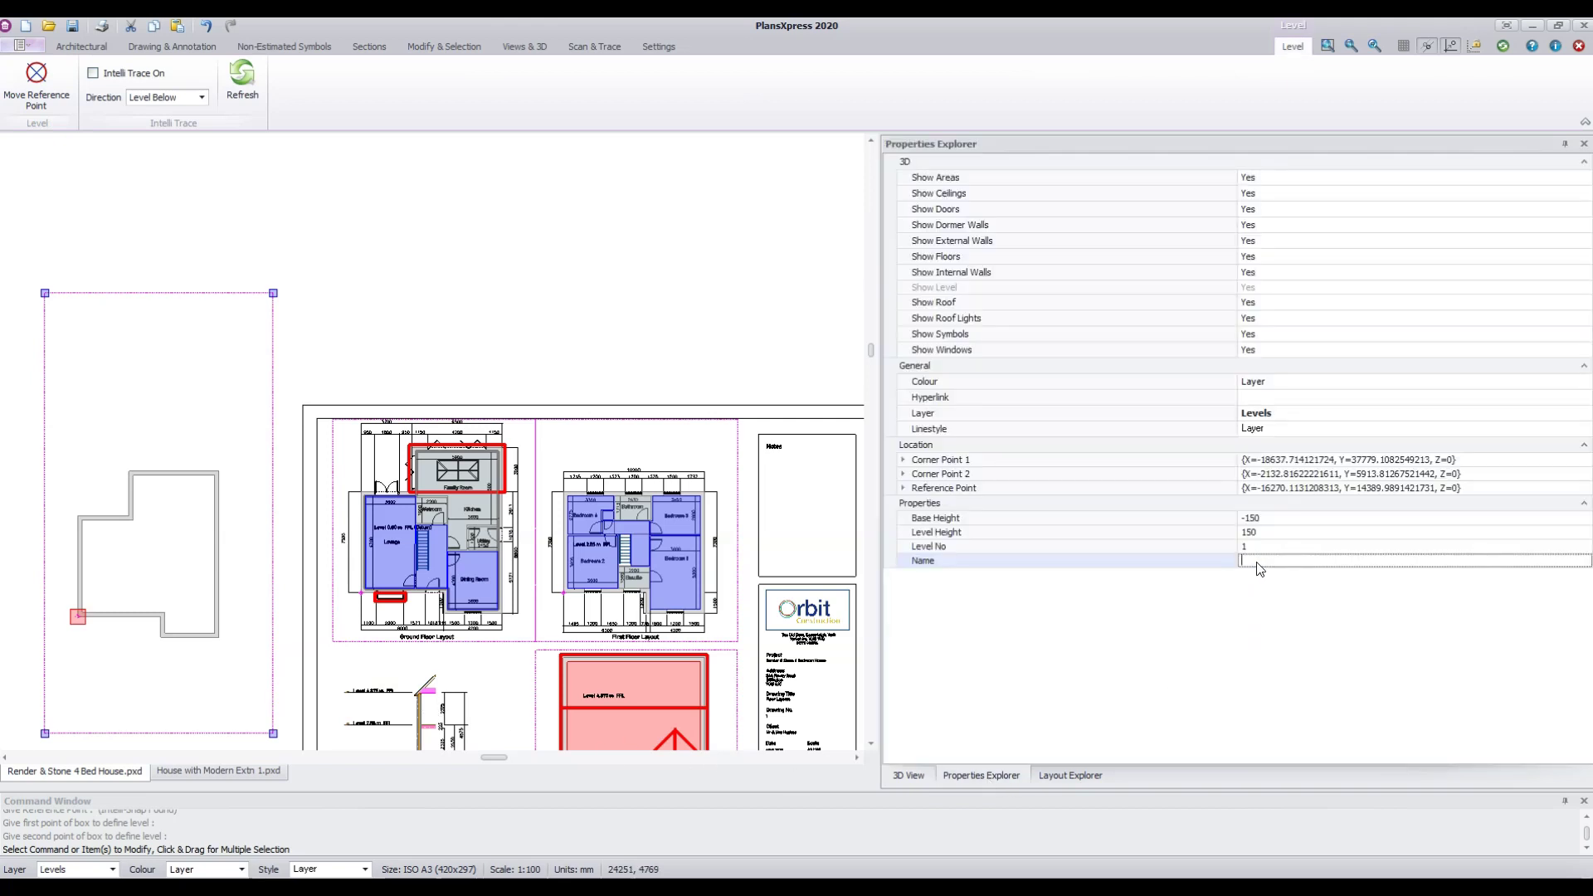
text(Hard landscaping)
key(Escape)
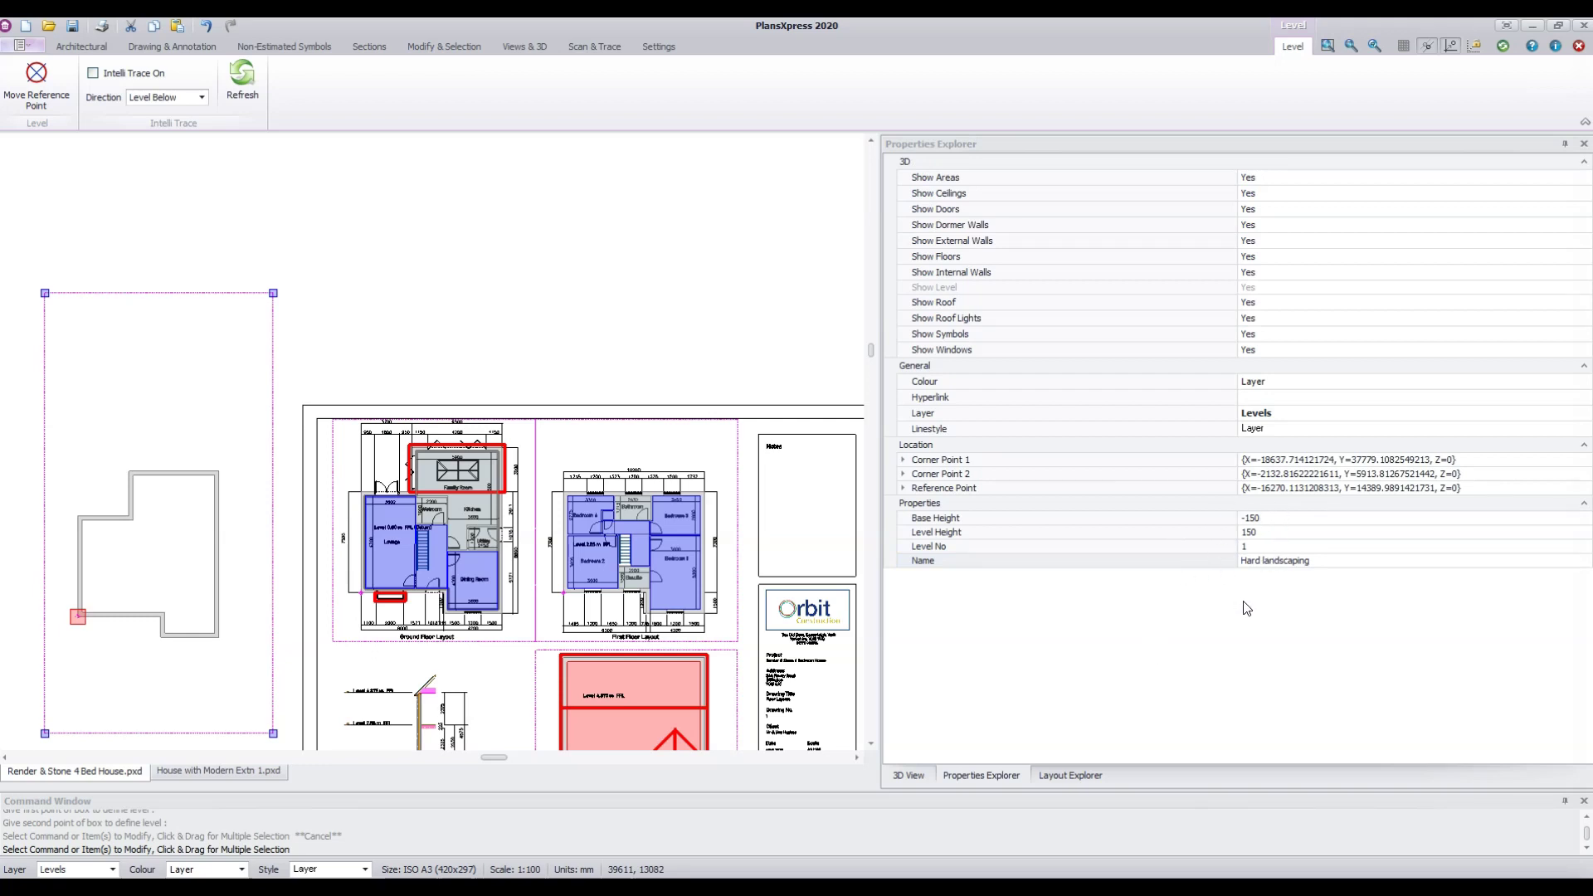
double_click(271, 614)
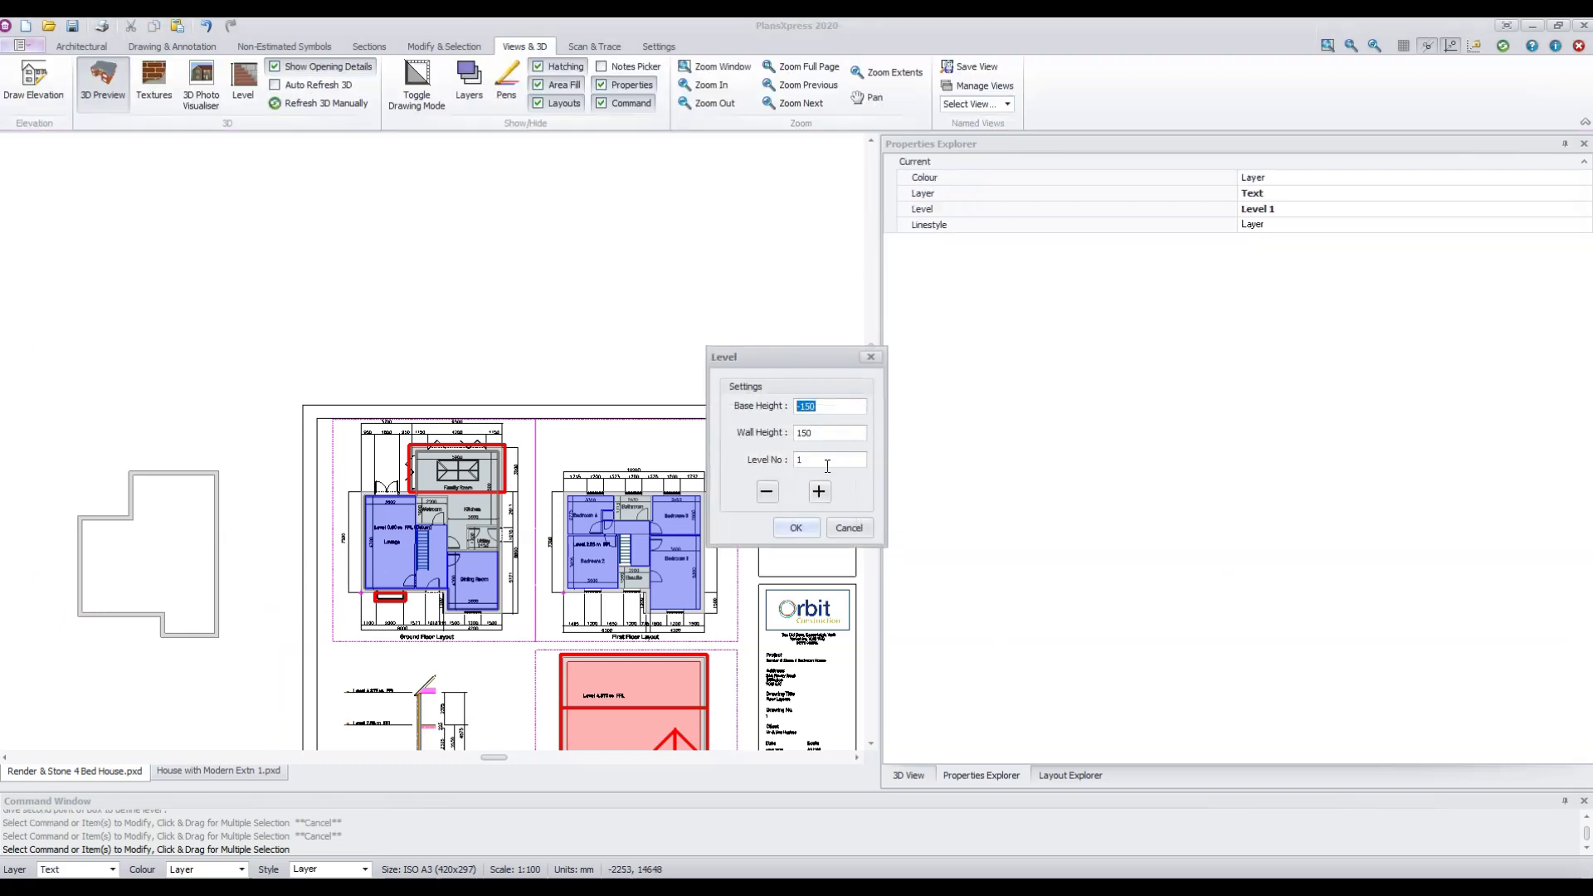
click(796, 529)
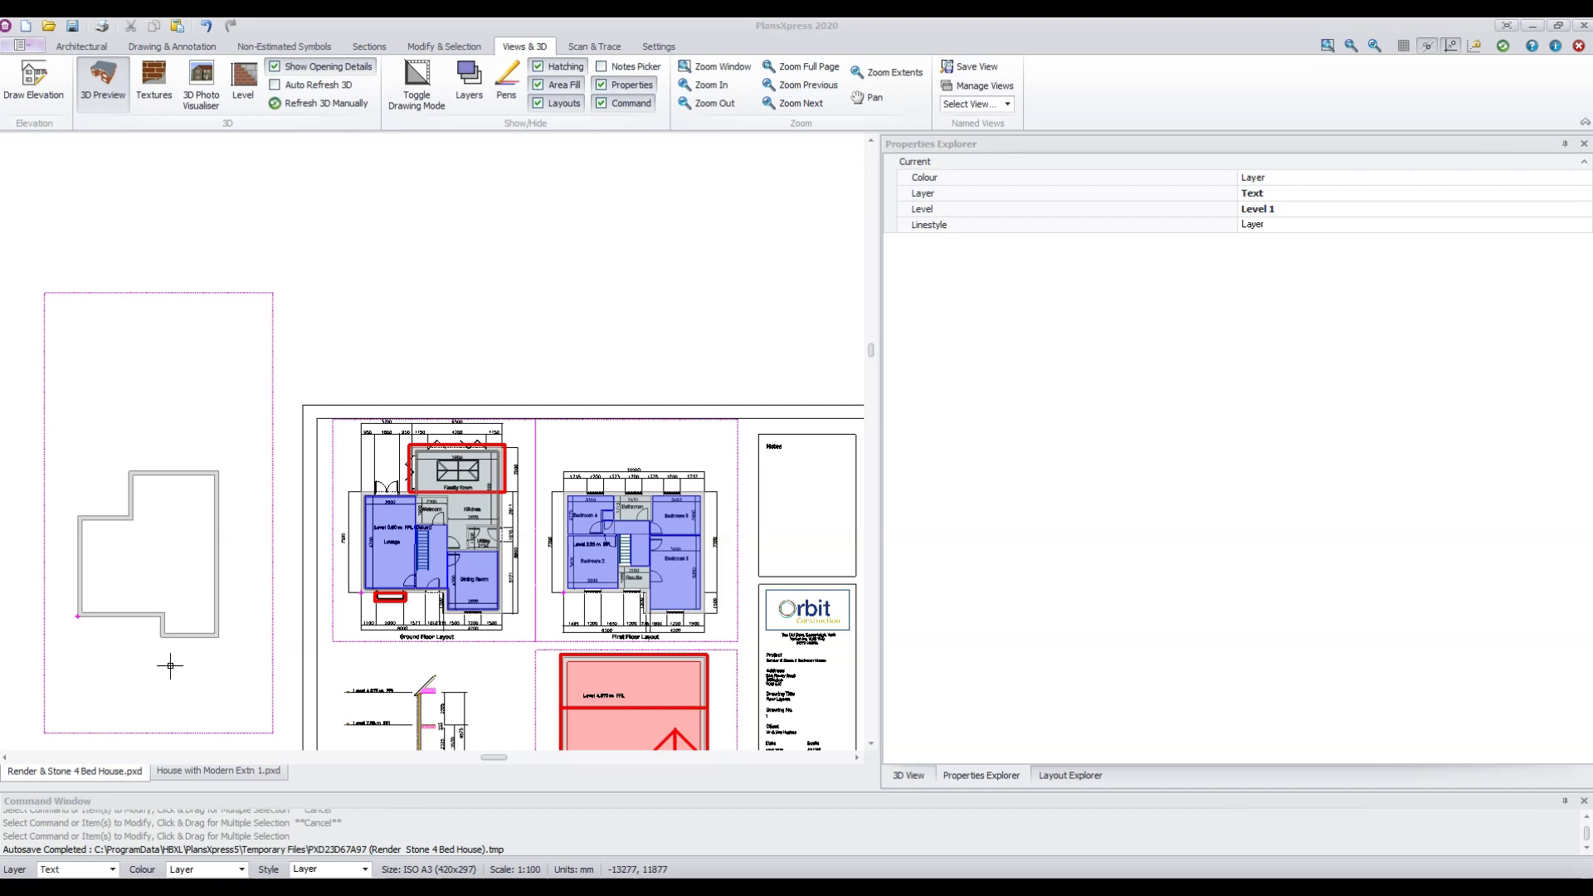
Place a vertical construction line 2000 mm to the right of the copied walls' right-hand outer face
click(162, 48)
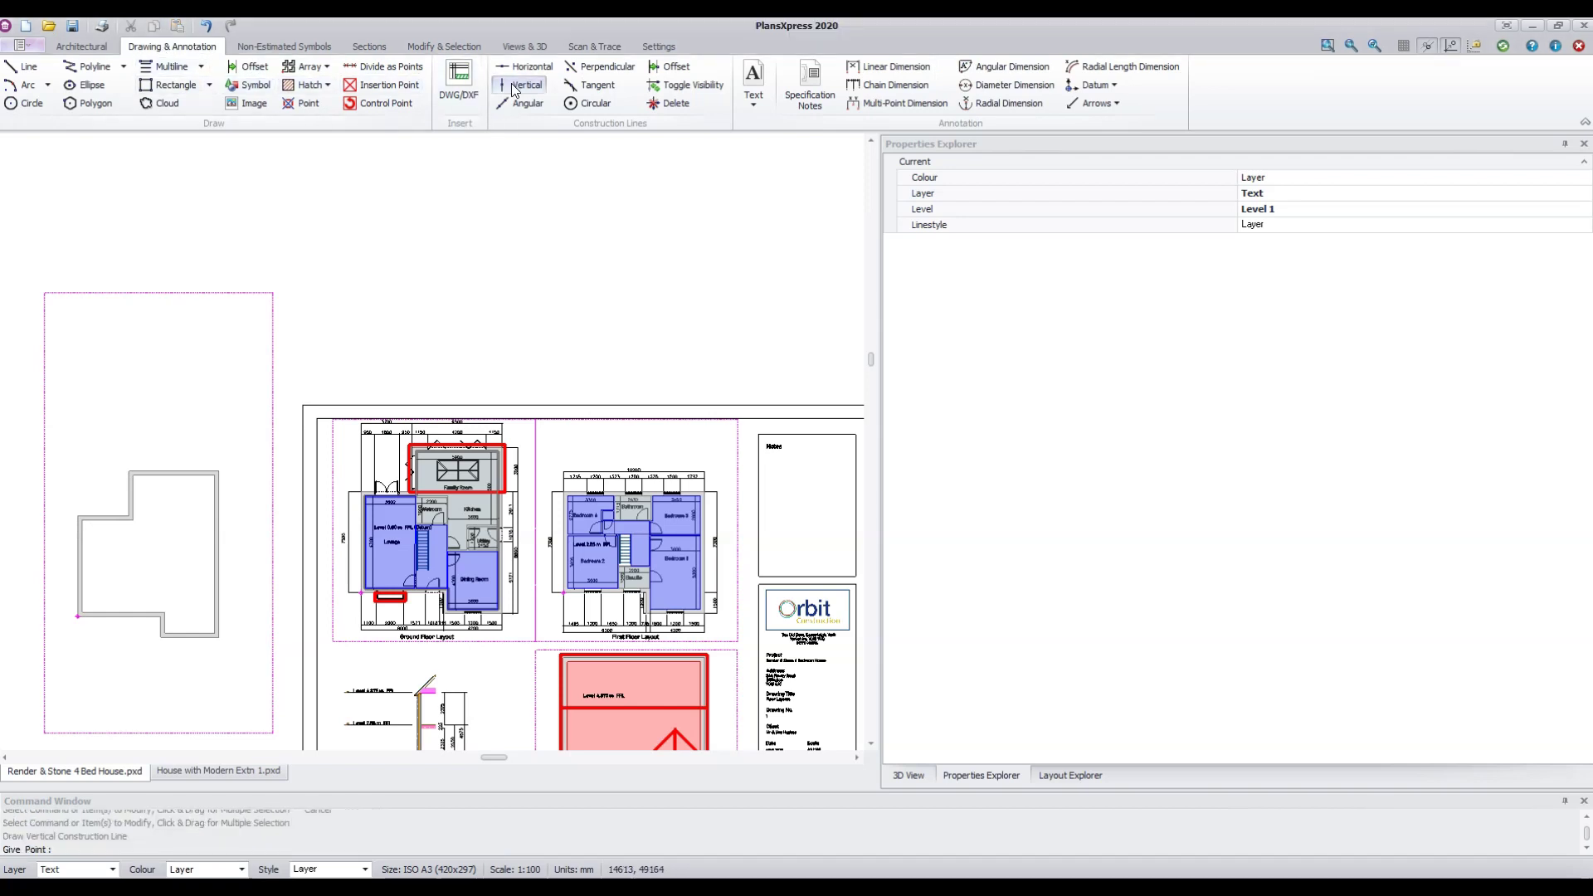
click(521, 86)
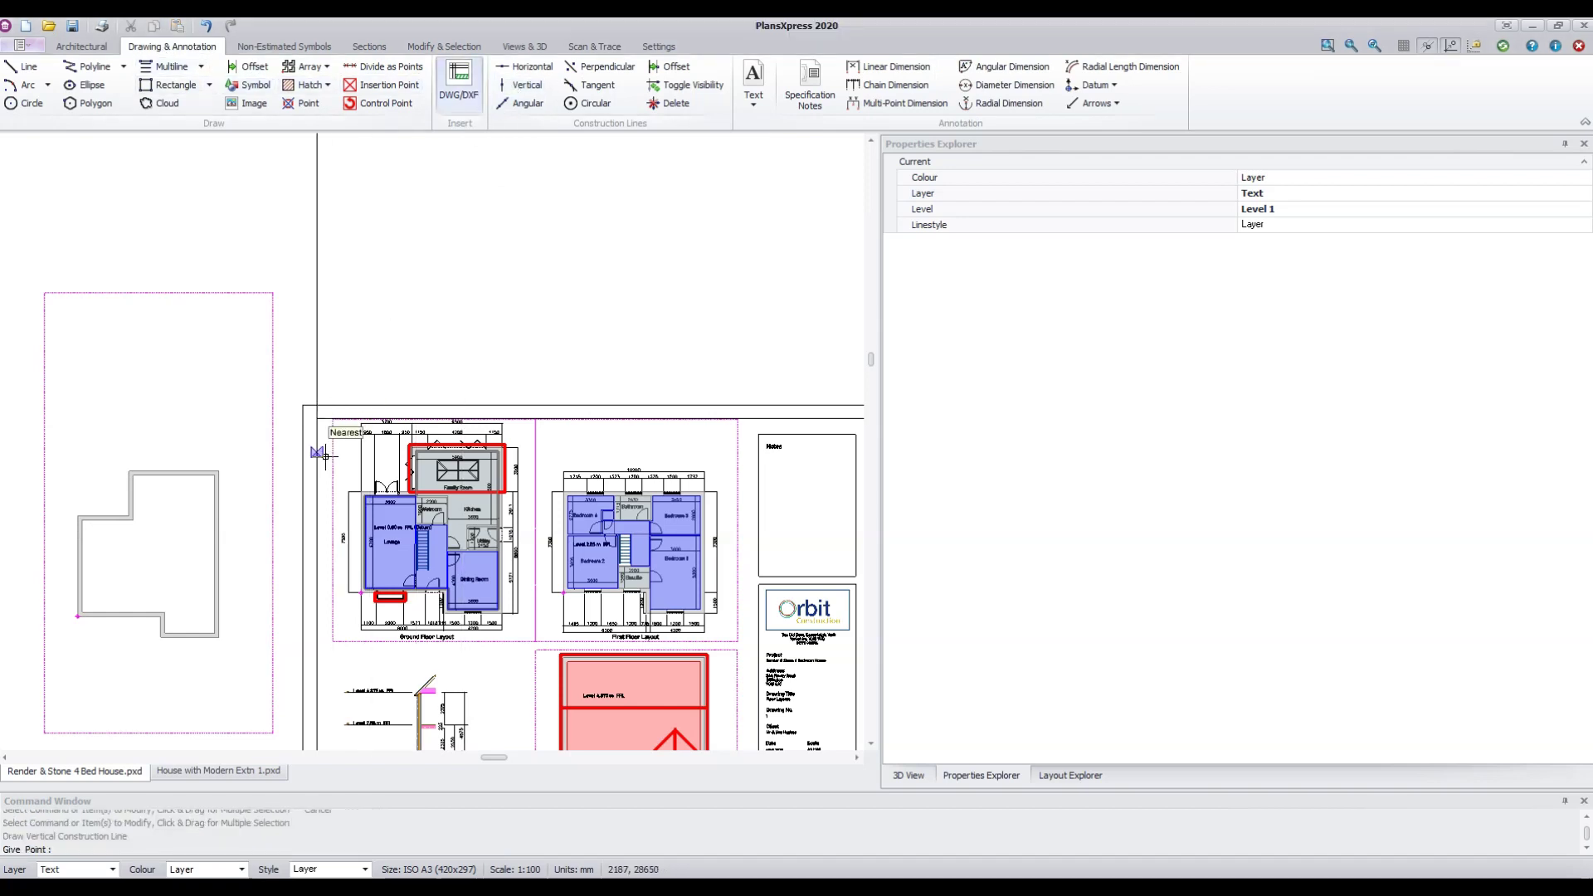
click(244, 633)
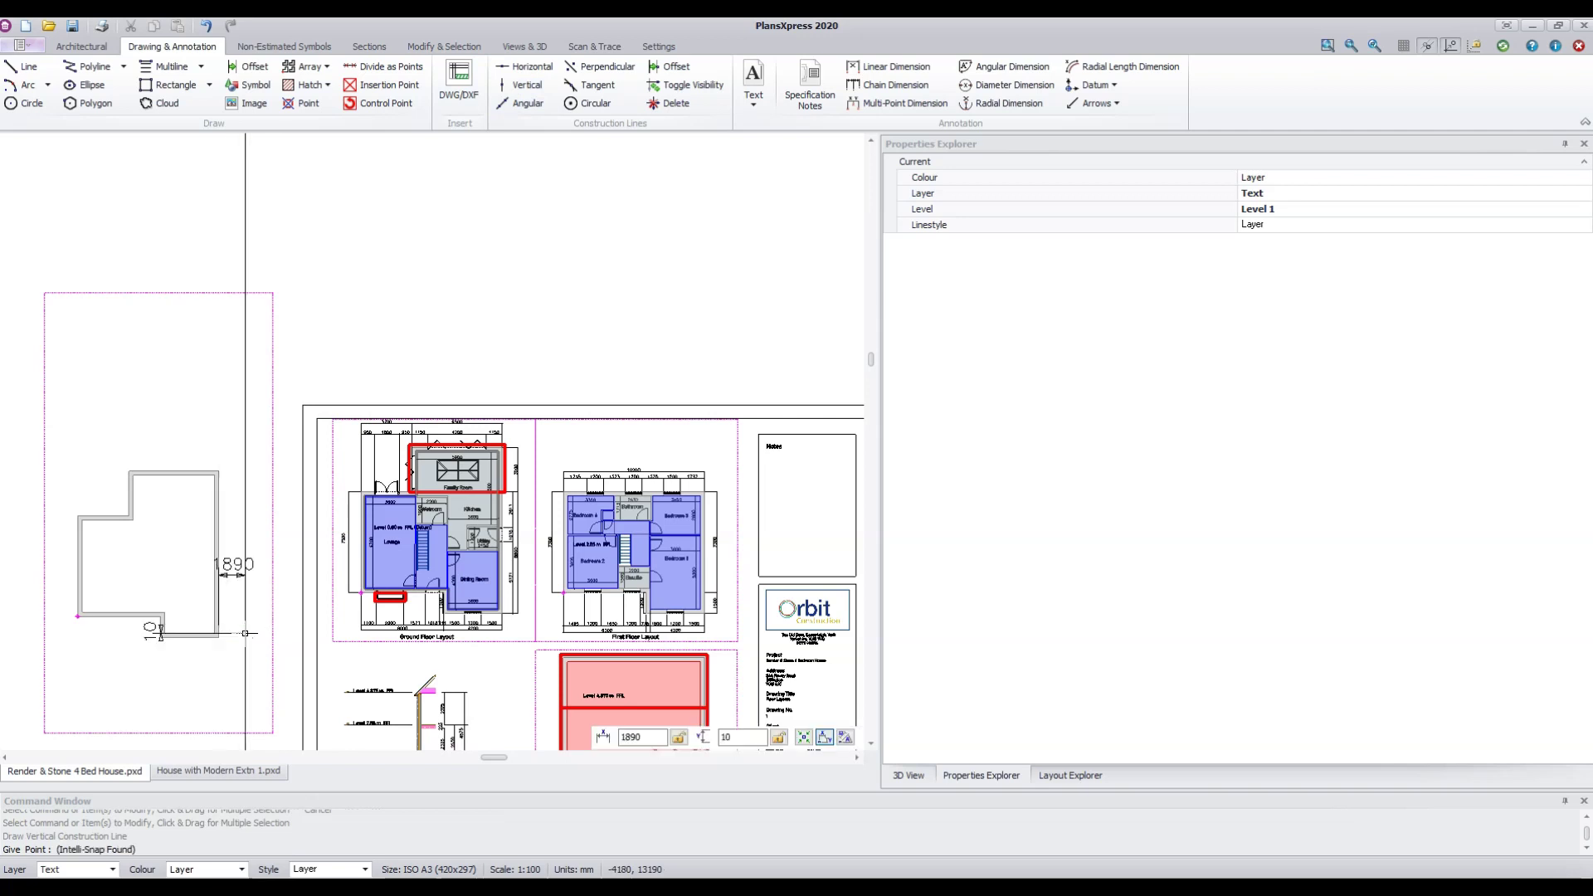
text(2000)
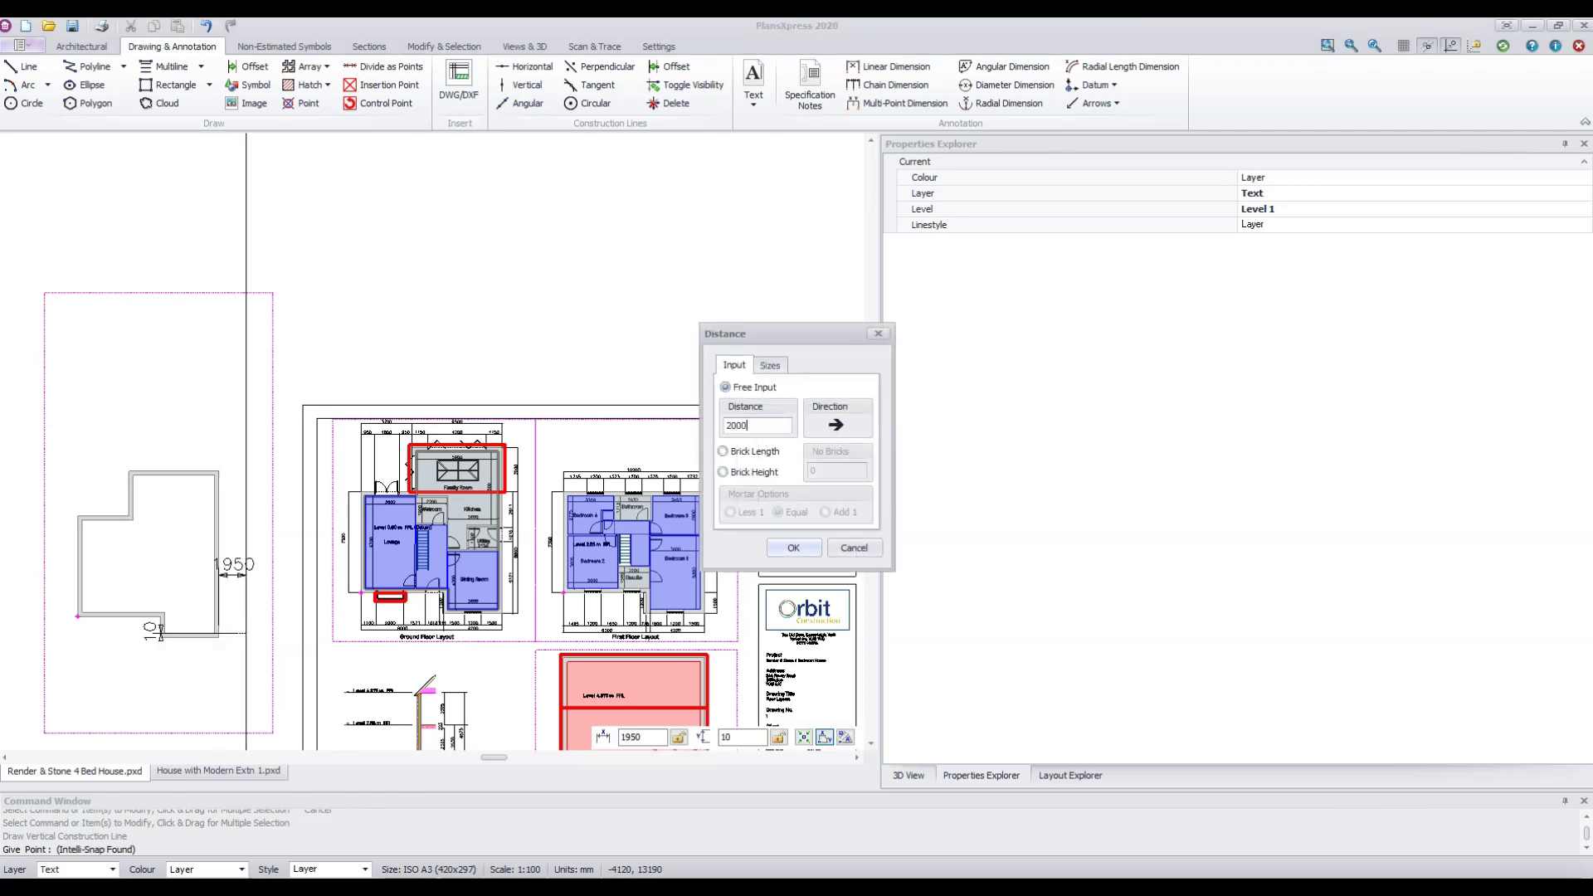
key(Return)
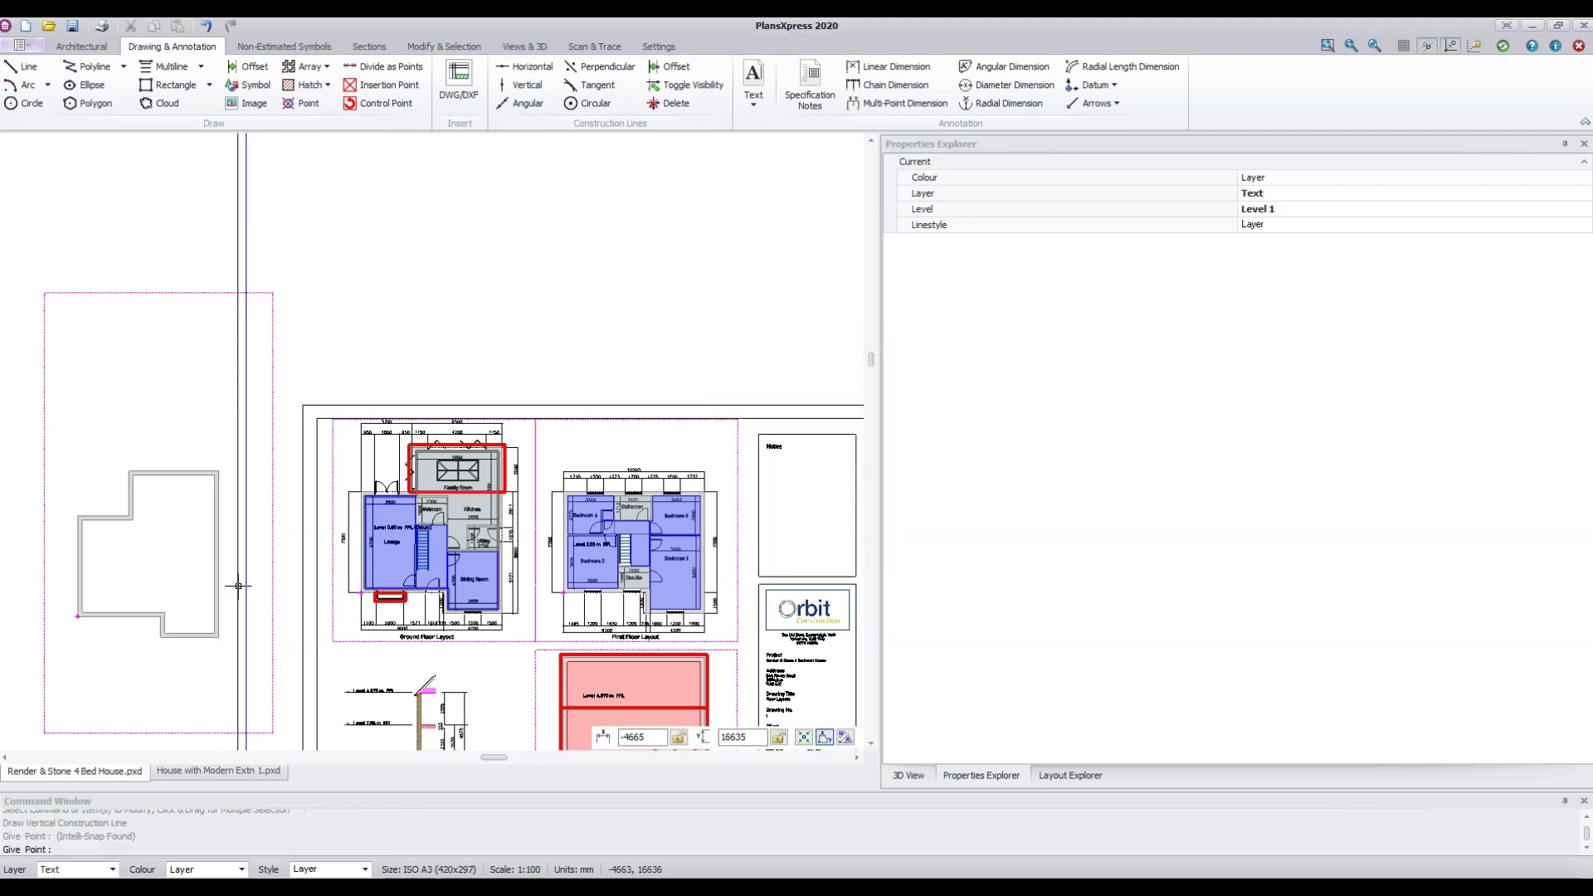
key(Escape)
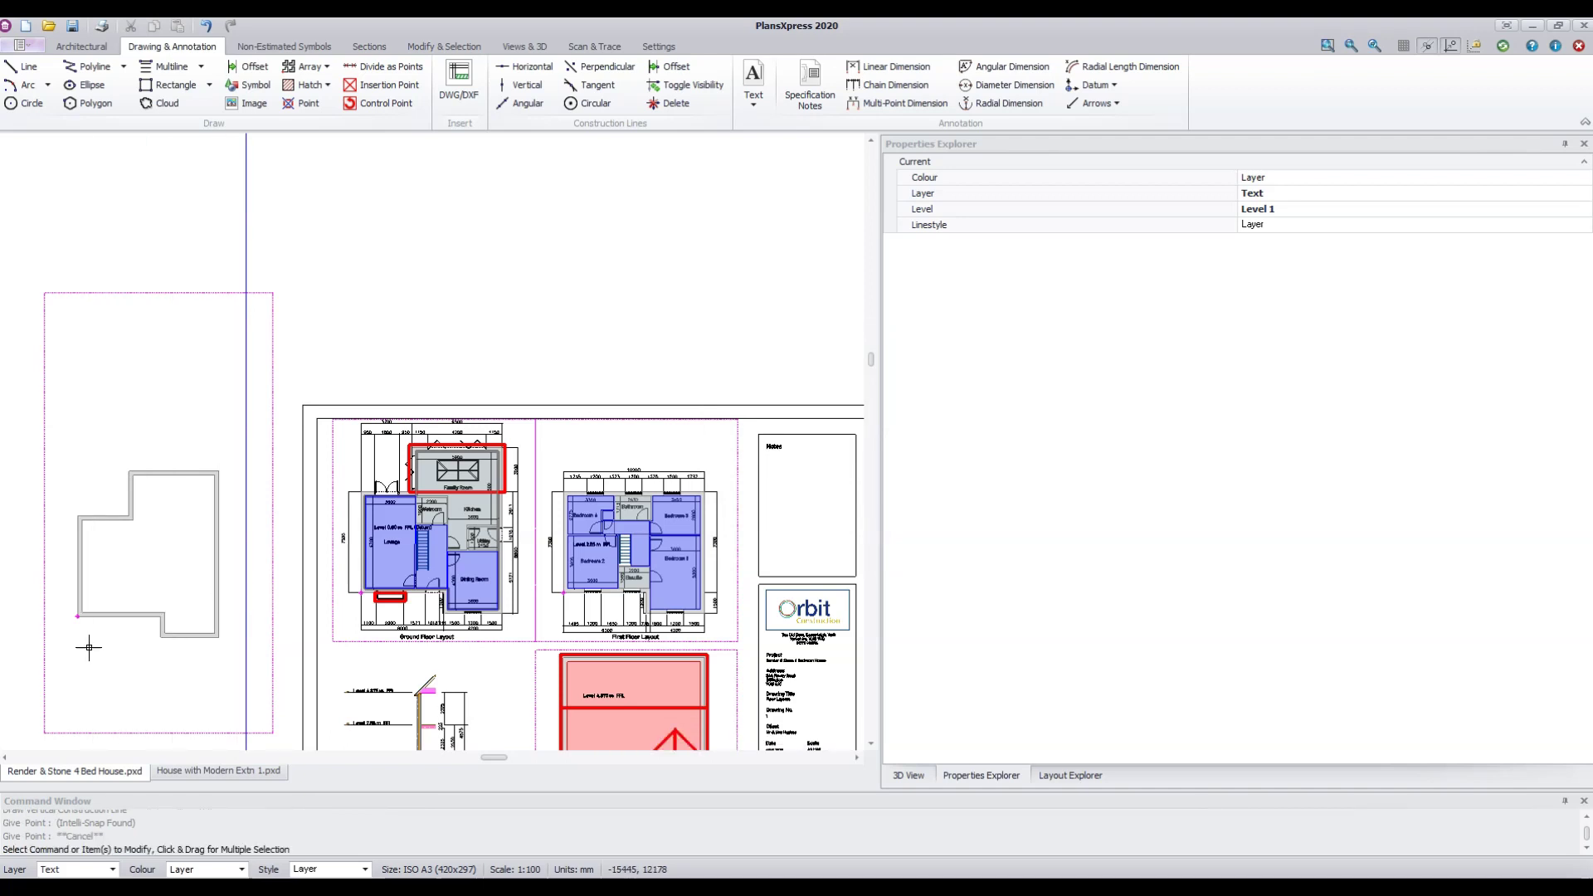
Place another vertical construction line 2000 mm to the left of the copied walls' lower-left outer corner
key(Return)
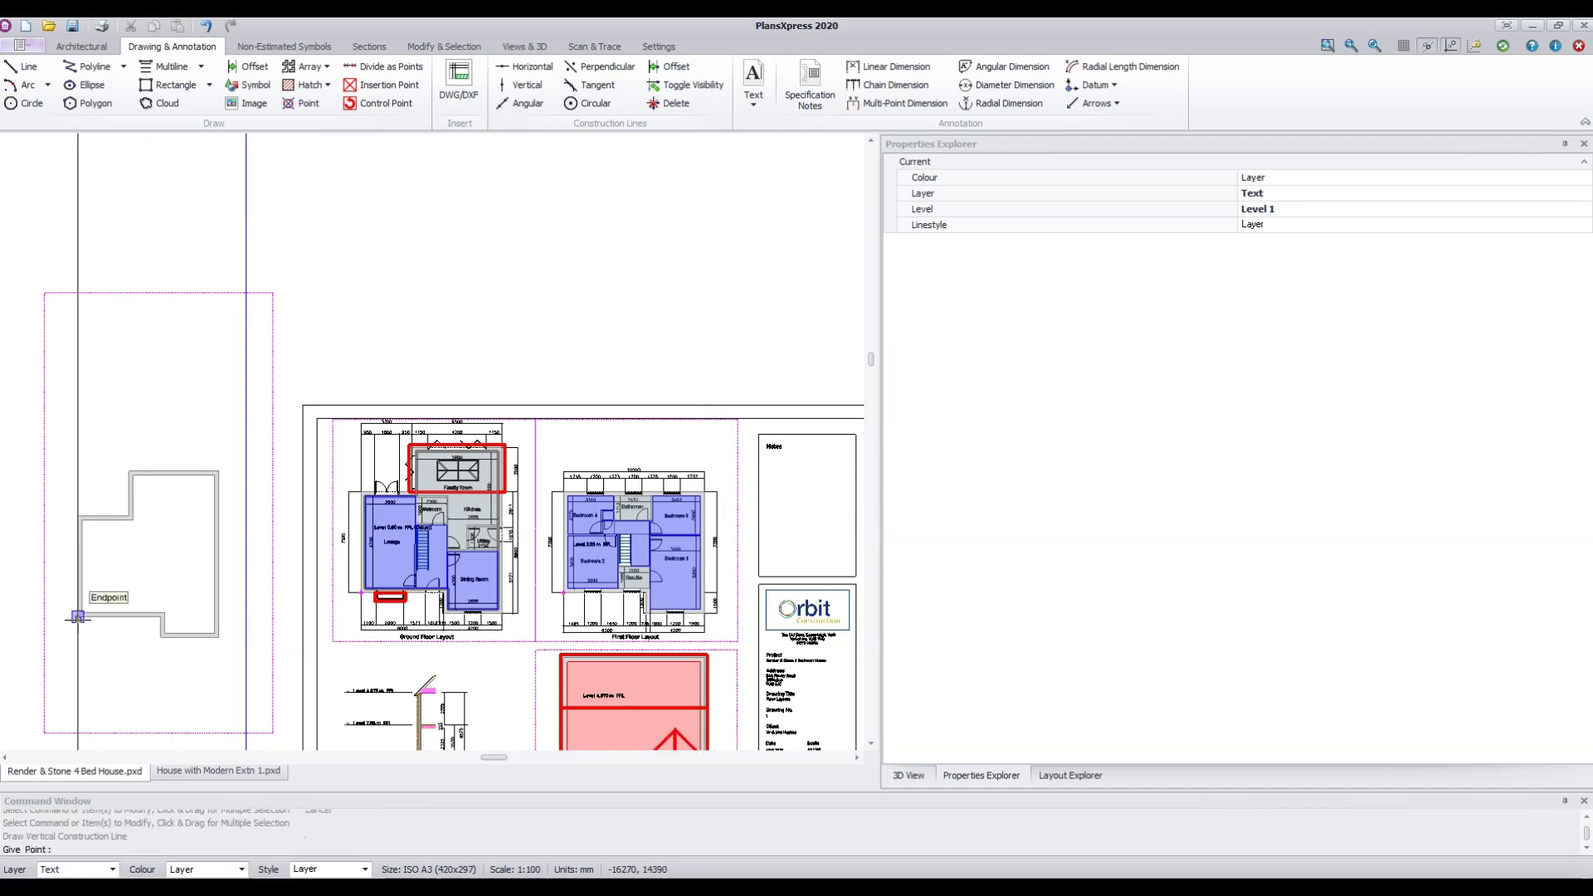
text(2000)
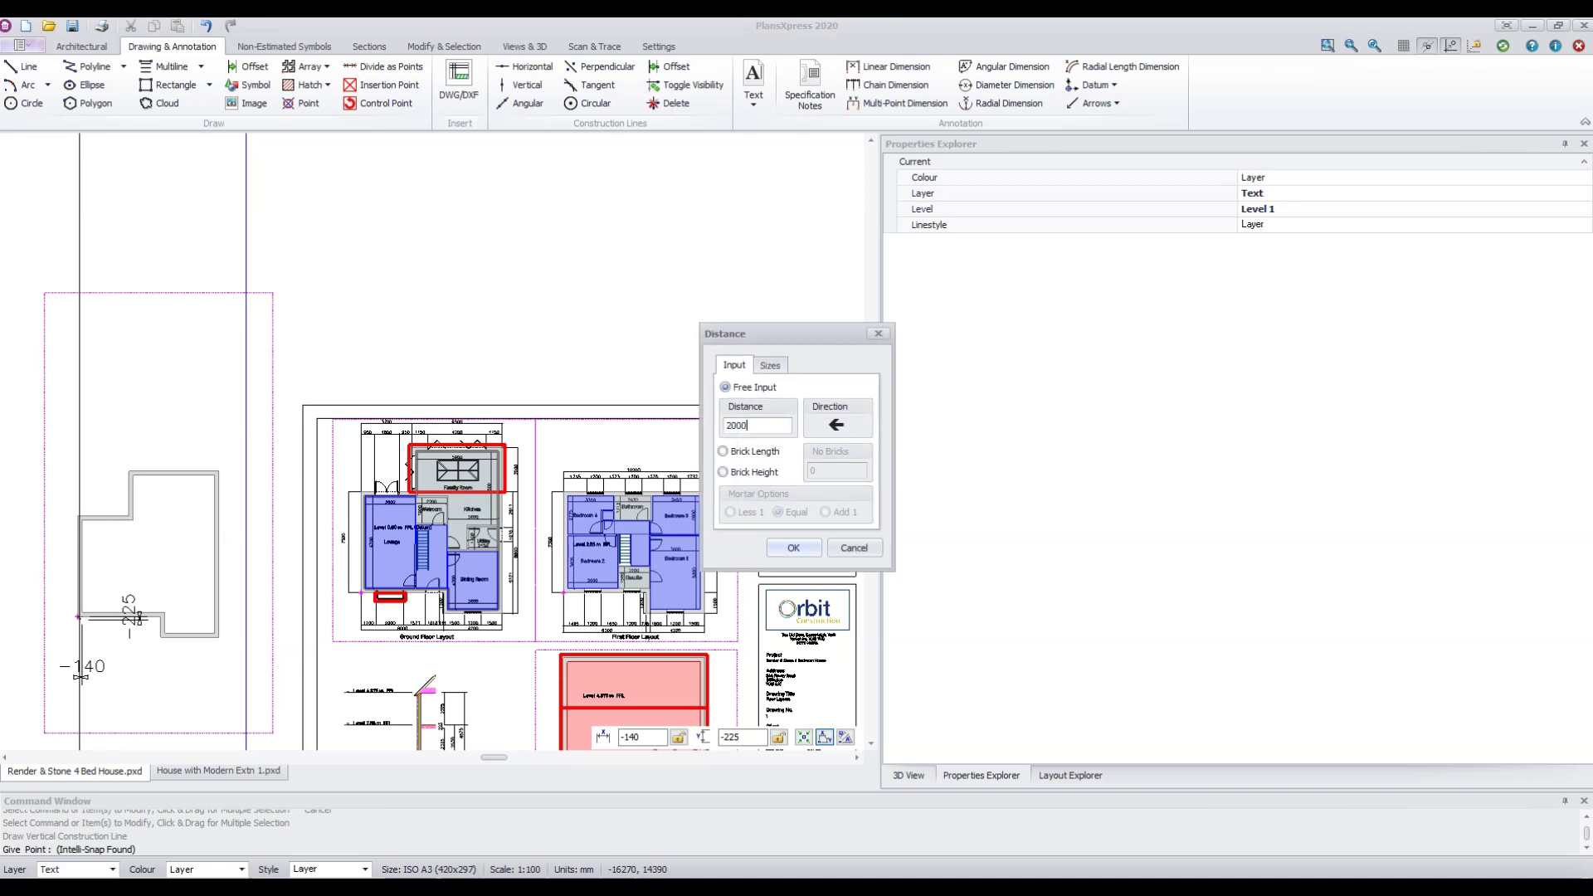
key(Return)
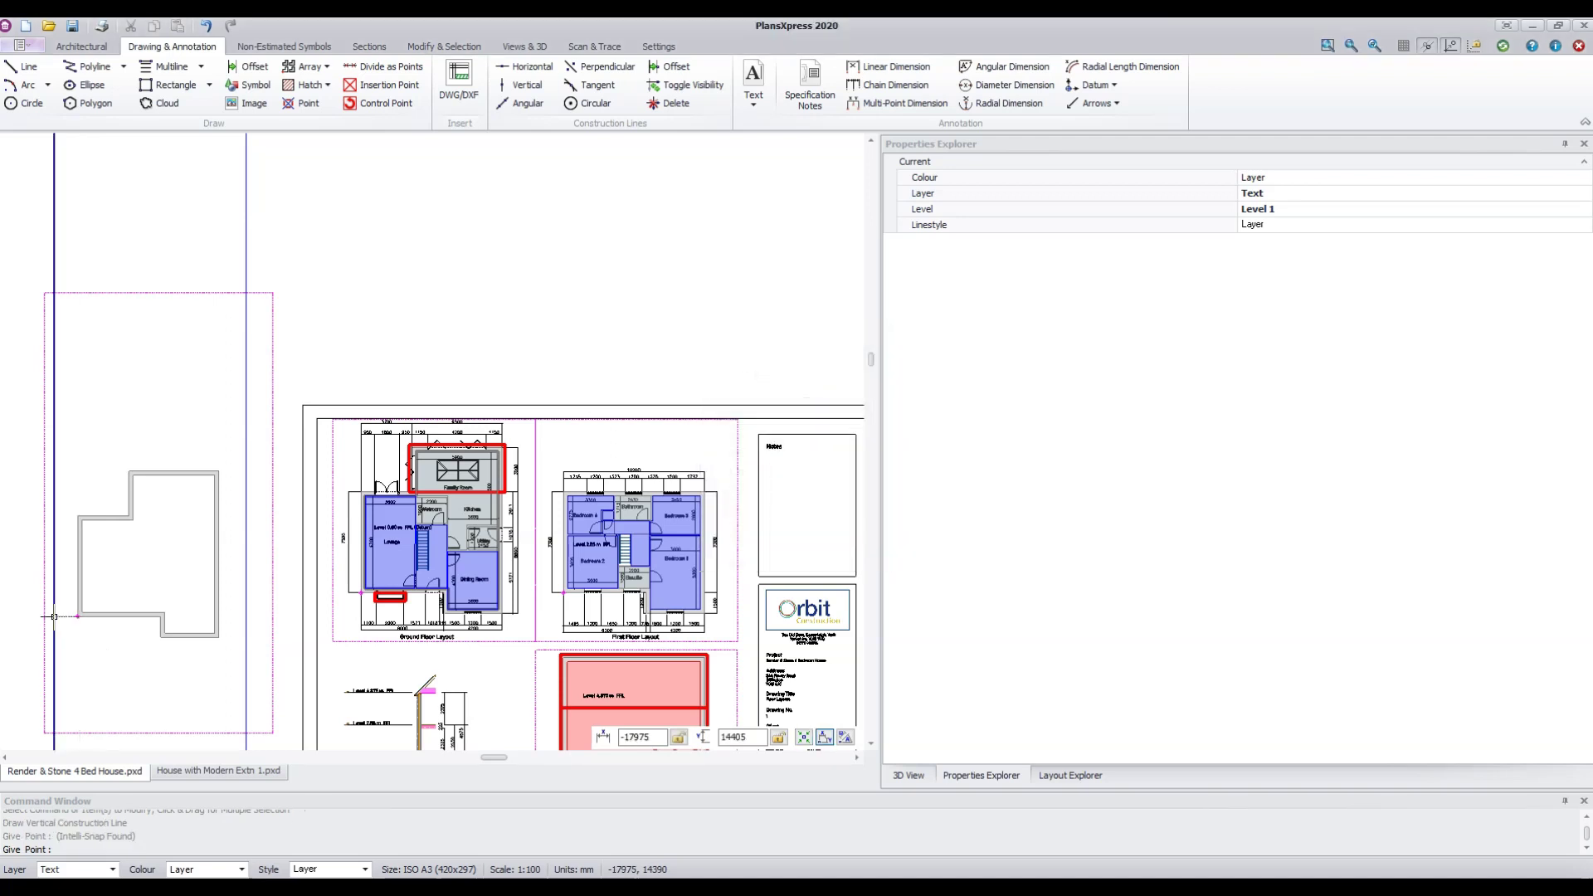
Place a horizontal construction line 2000 mm below the lower-right outer corner of the copied walls
click(524, 66)
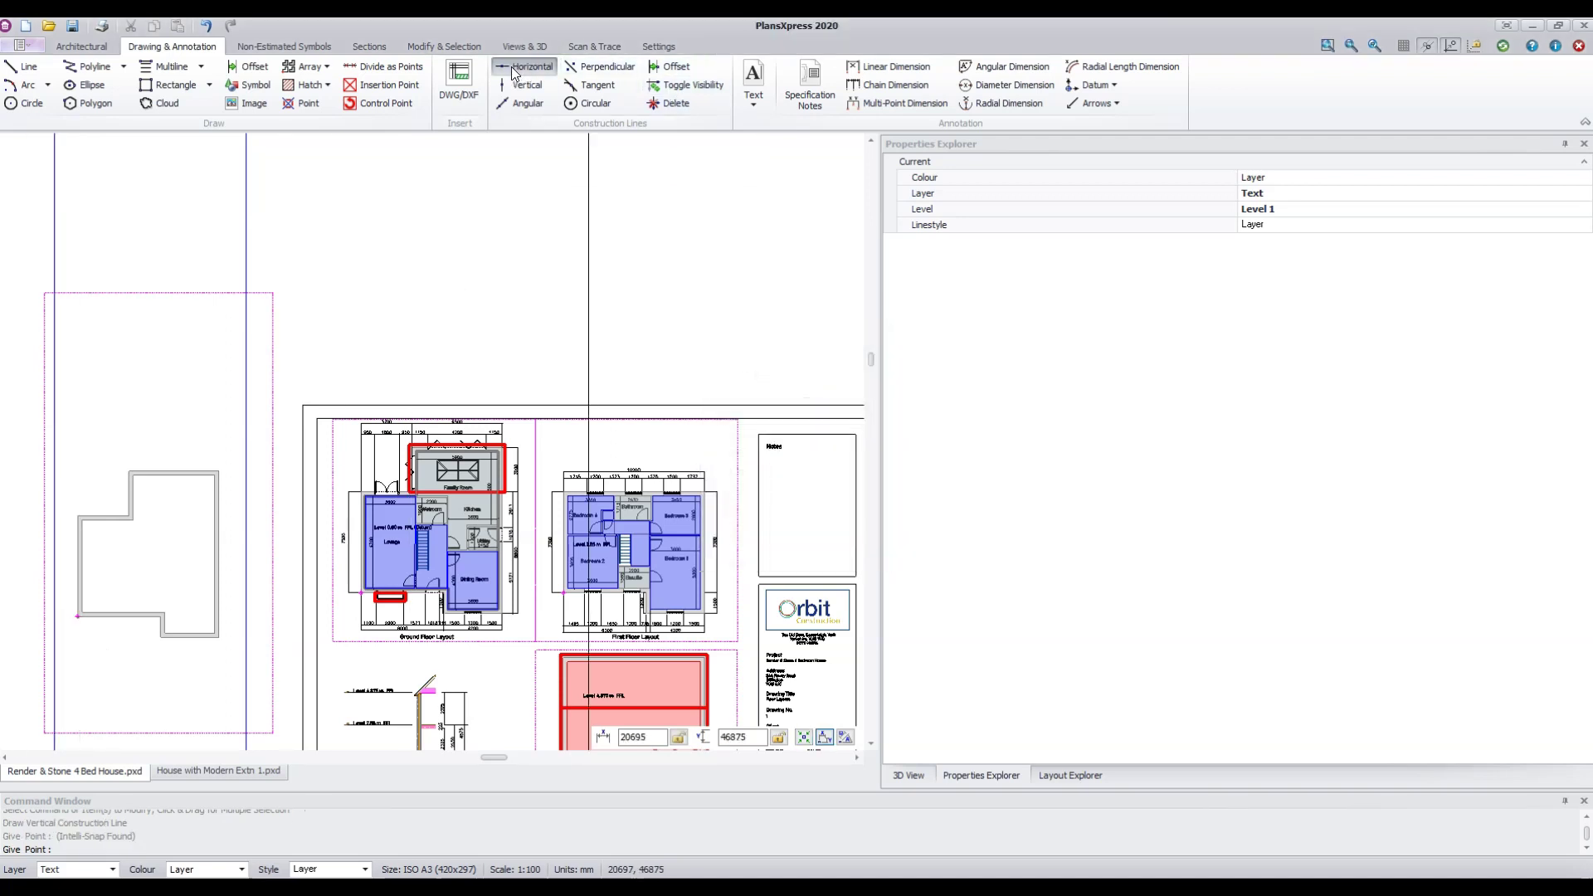
click(213, 656)
text(2)
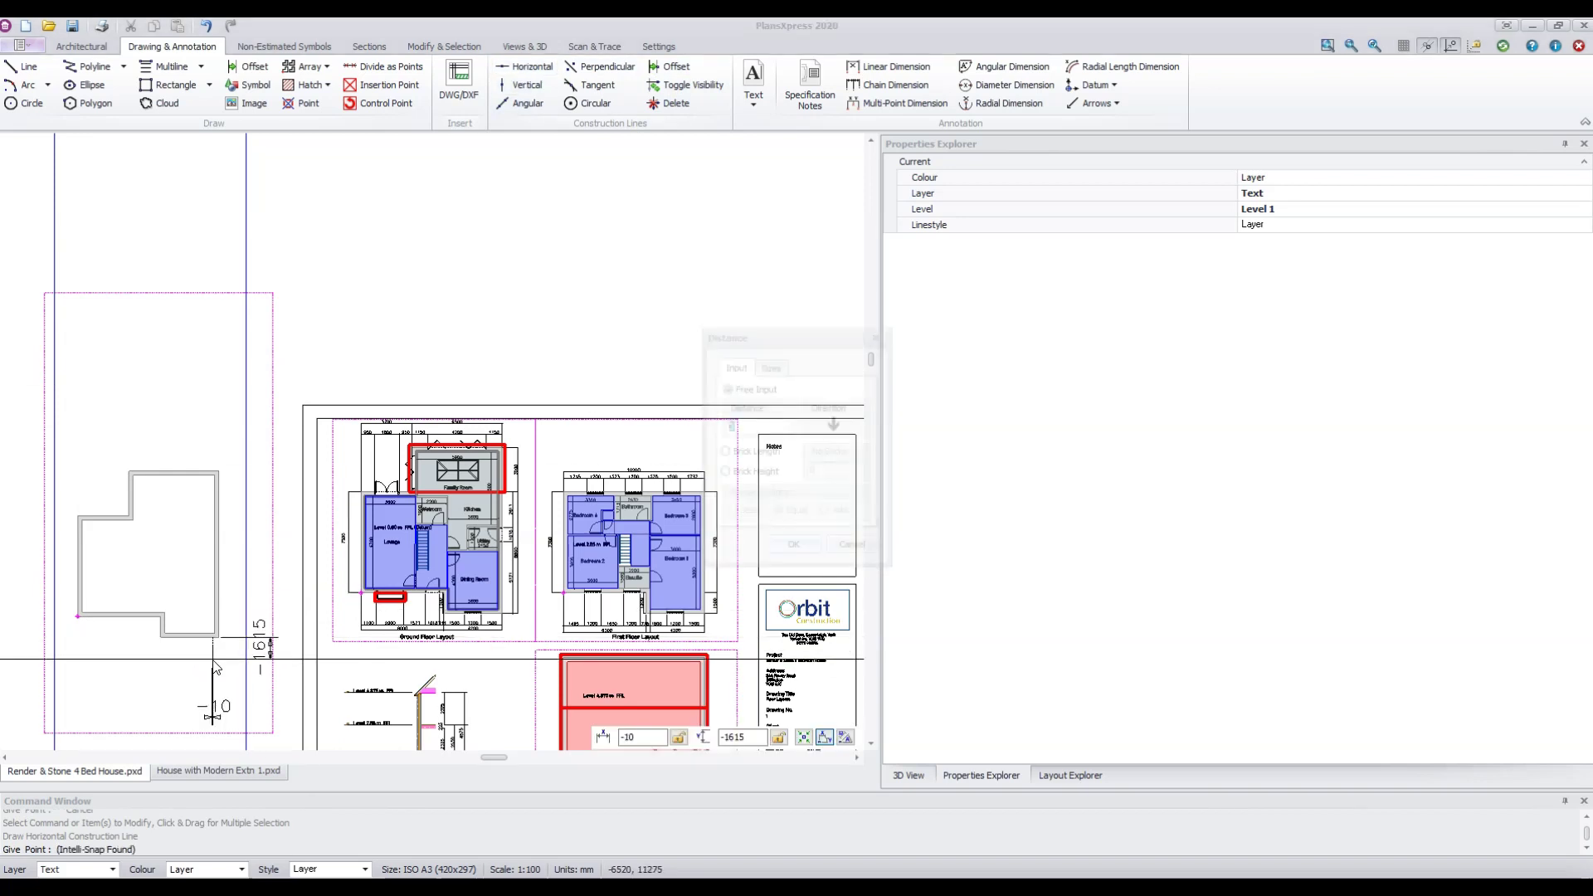
text(000)
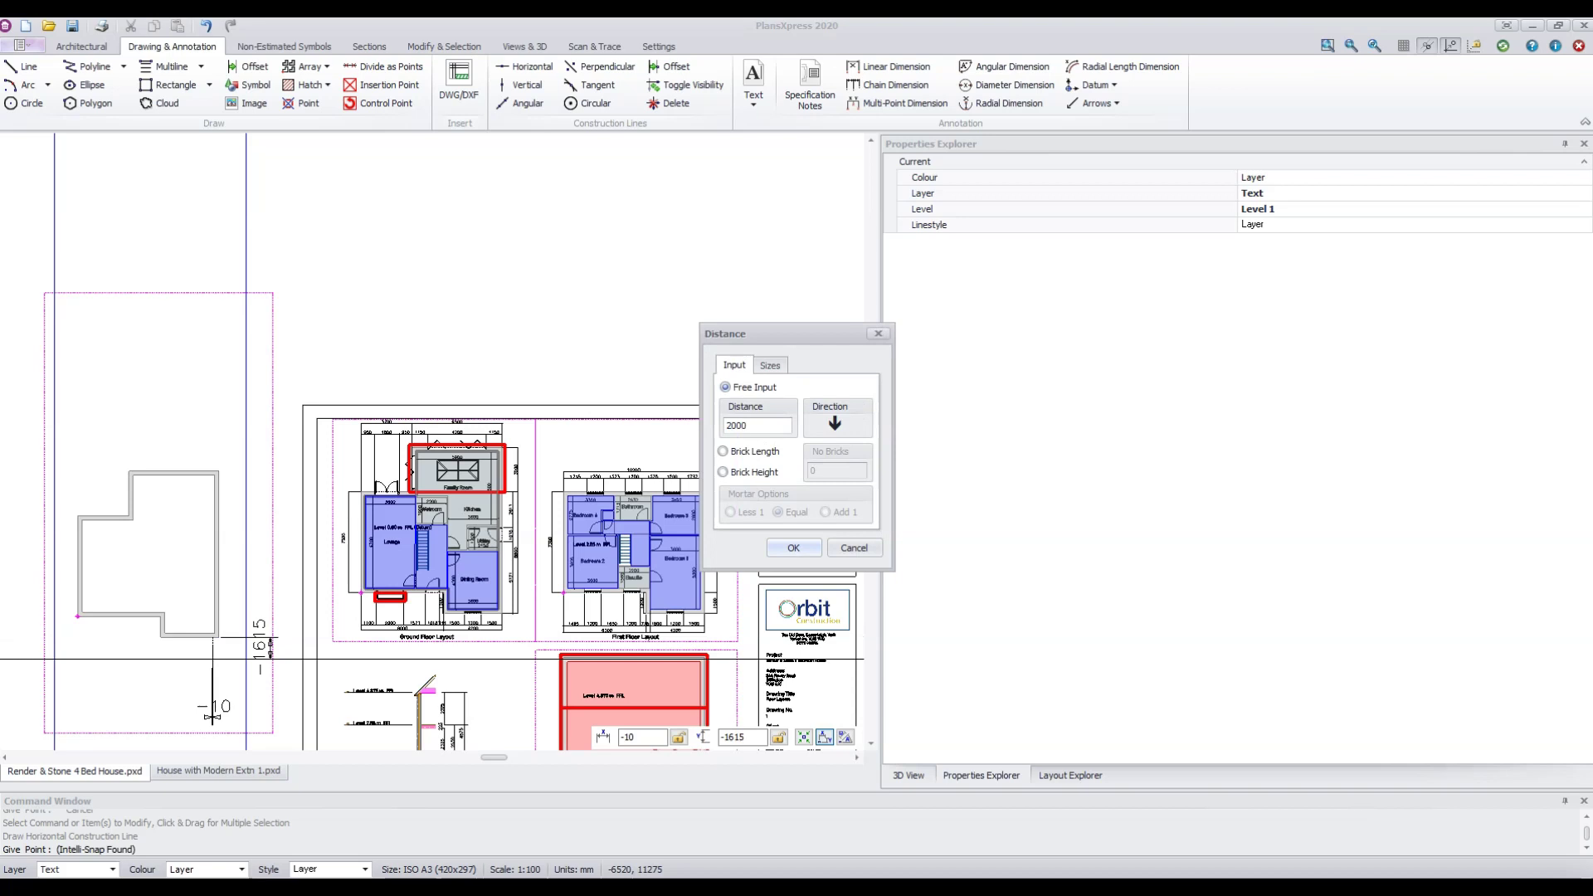
key(Return)
key(Escape)
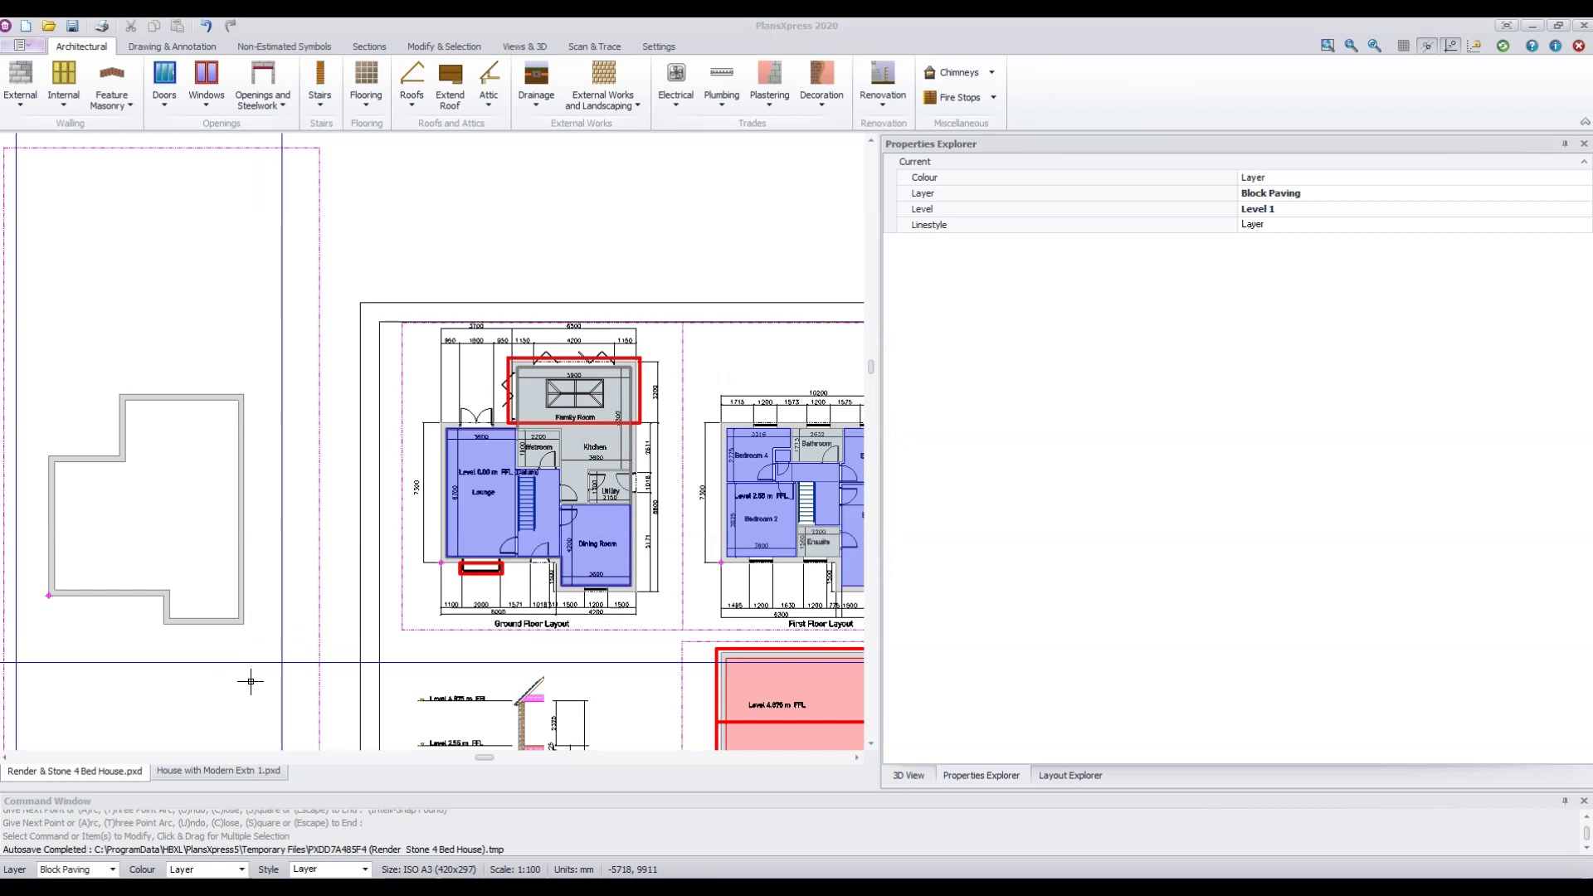
Set up Typical Block Paving for the driveway, accepting the default layer depths and plant requirements
click(637, 106)
mouse_move(614, 207)
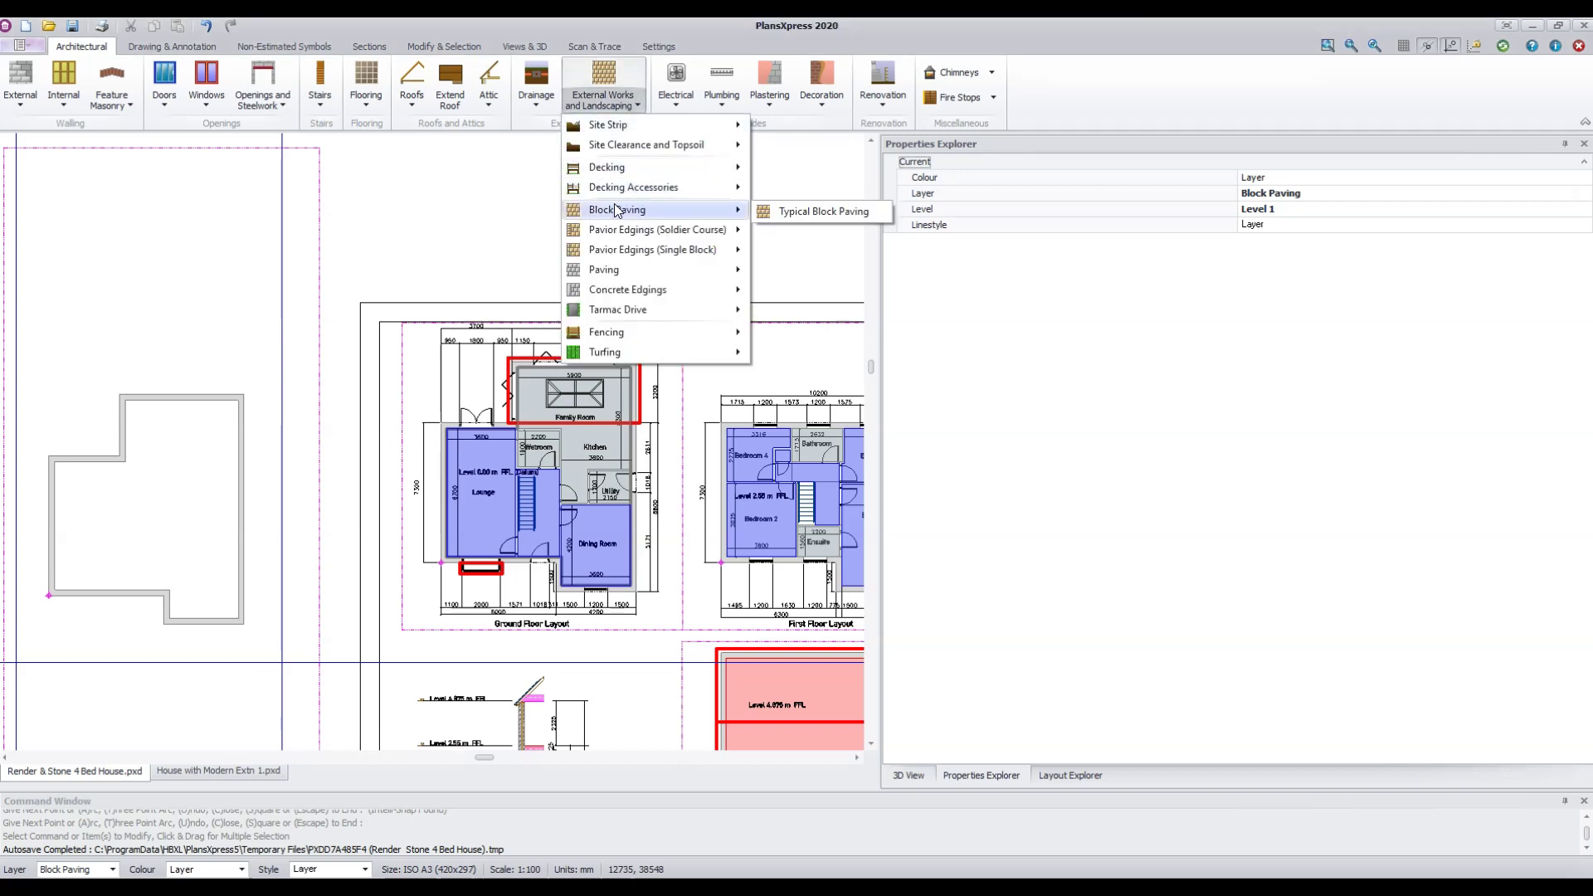
click(809, 212)
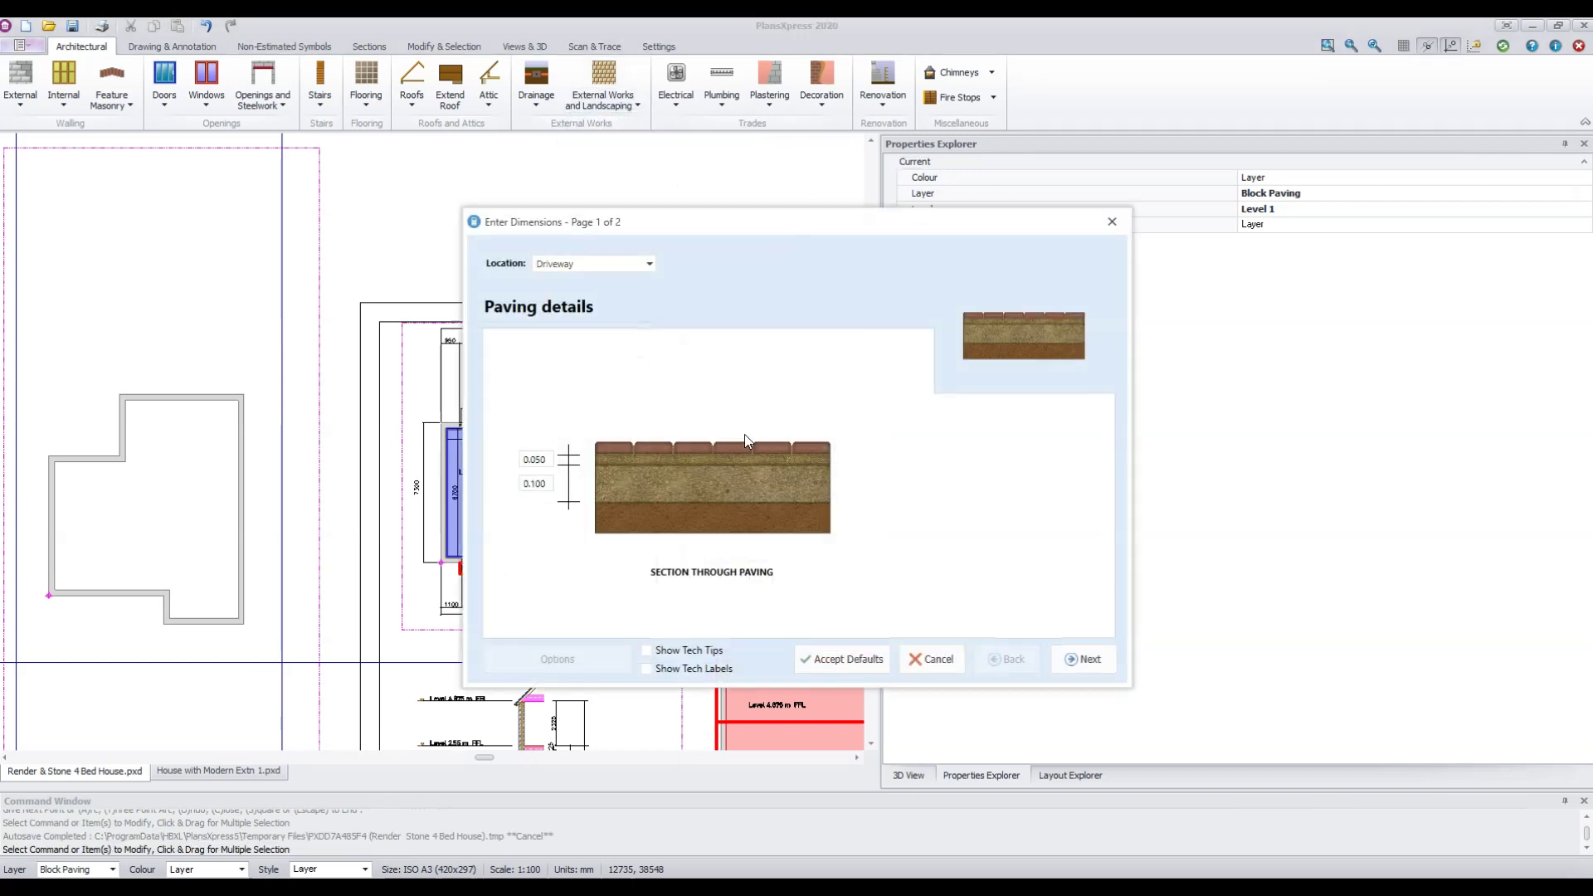
click(1077, 661)
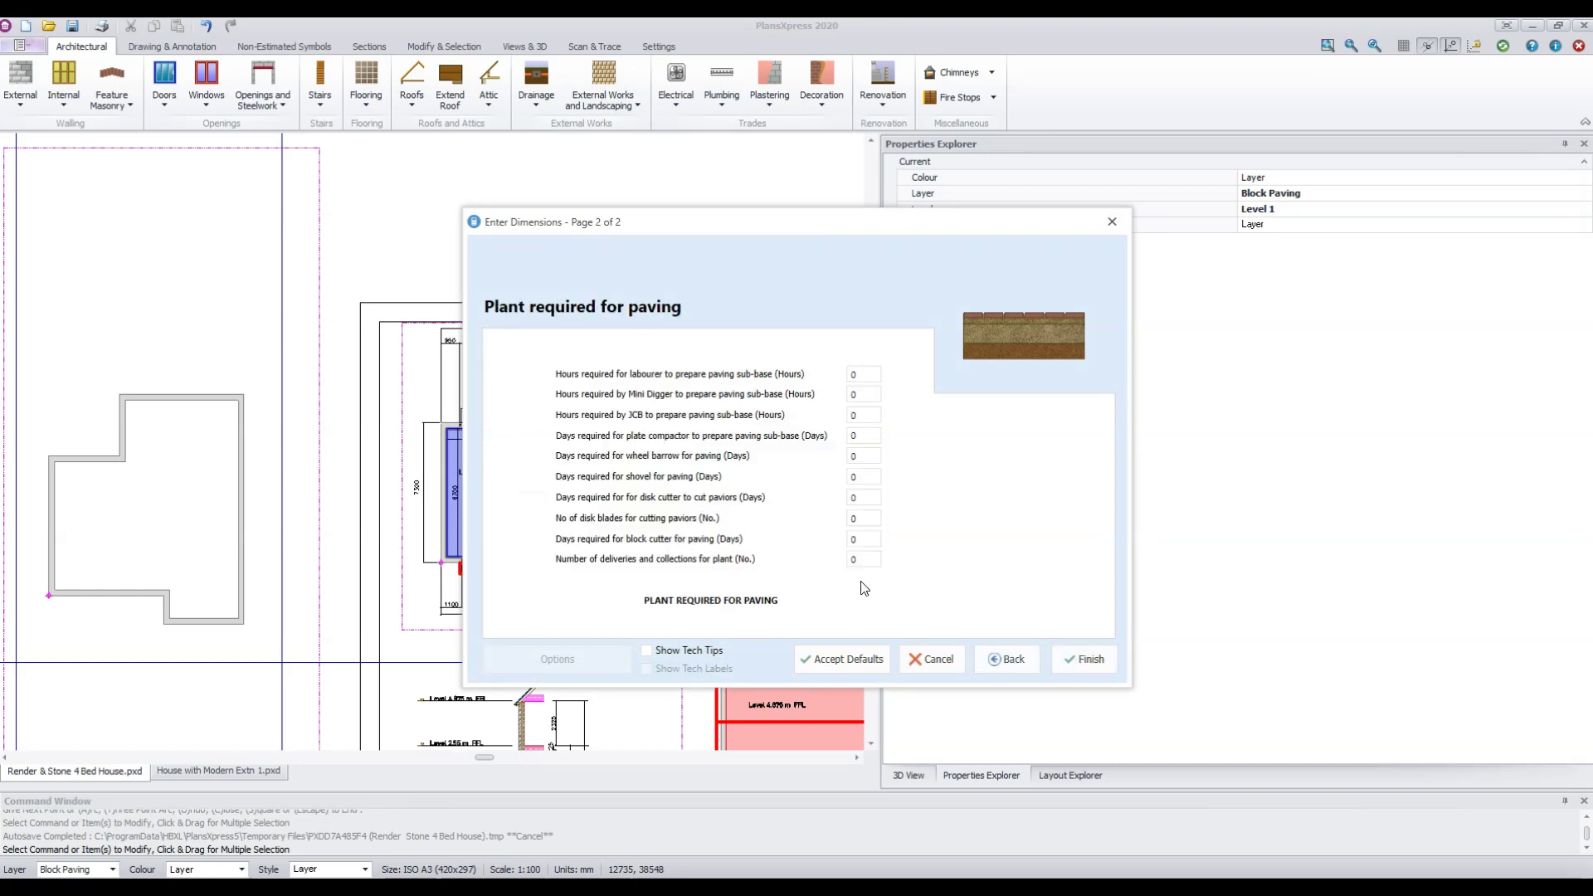
click(1088, 659)
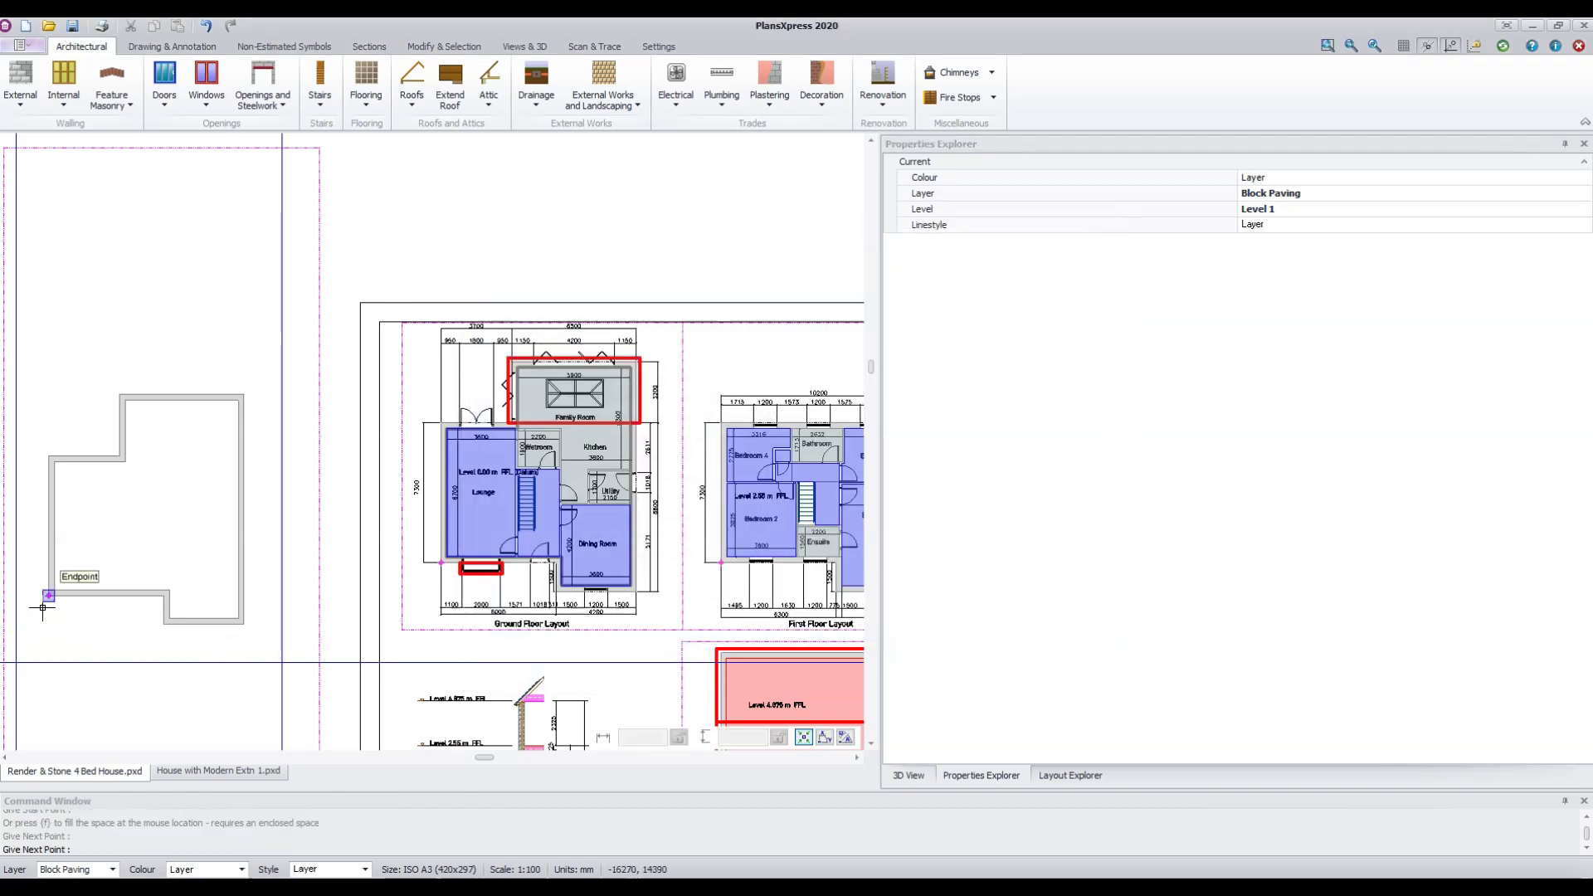
Outline the block paving across the front of the house, between the construction lines and the stepped front wall
scroll(43, 608, up, 1)
click(49, 595)
click(16, 662)
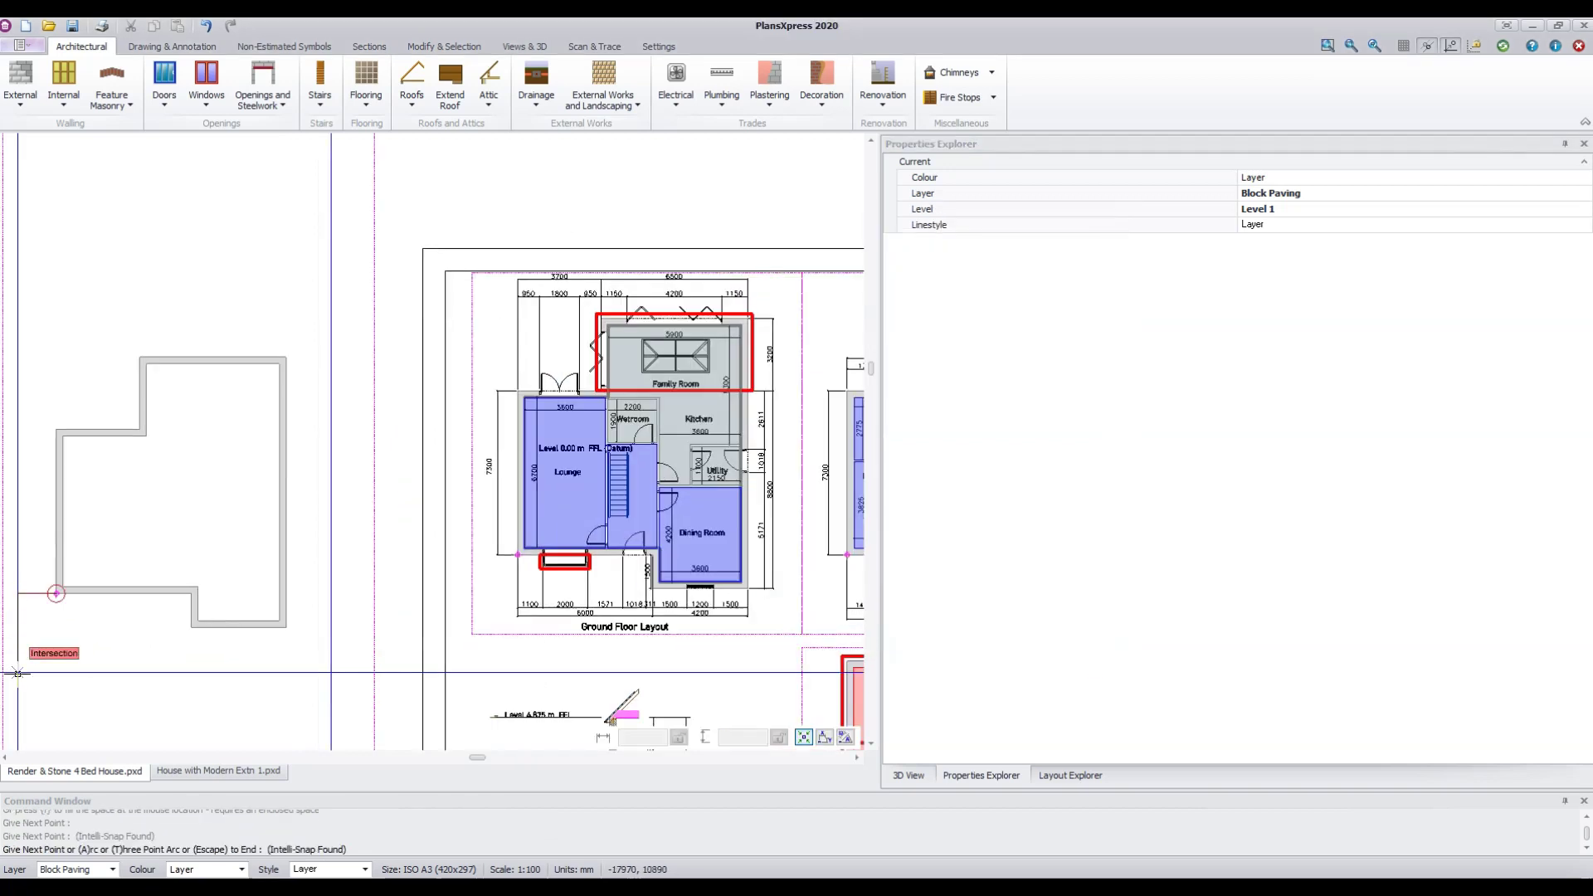
click(325, 671)
scroll(279, 640, up, 3)
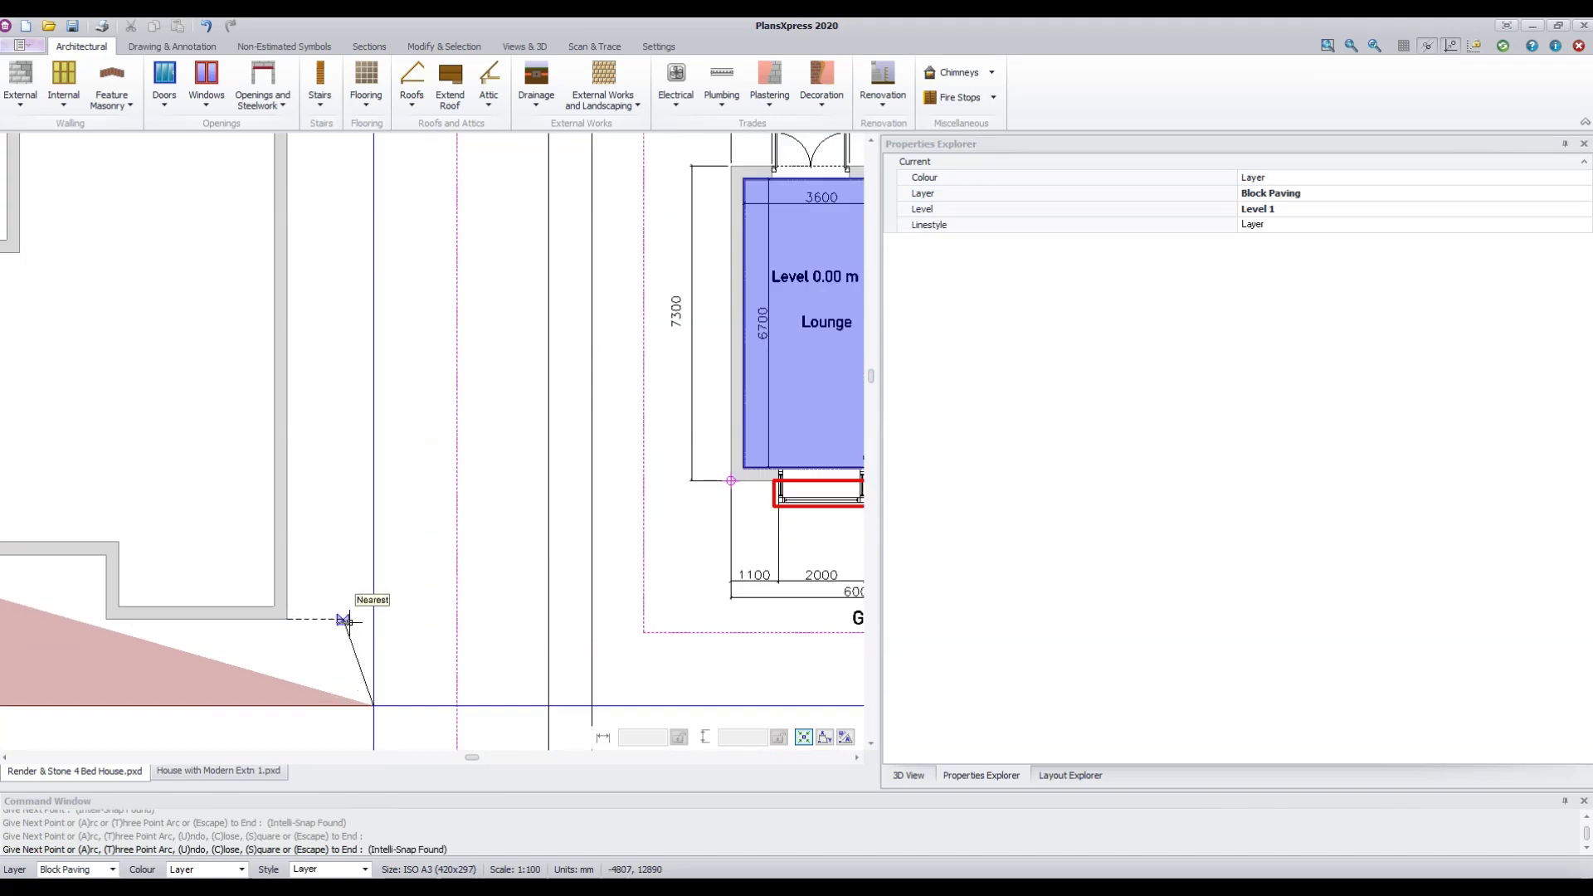
click(374, 618)
click(105, 618)
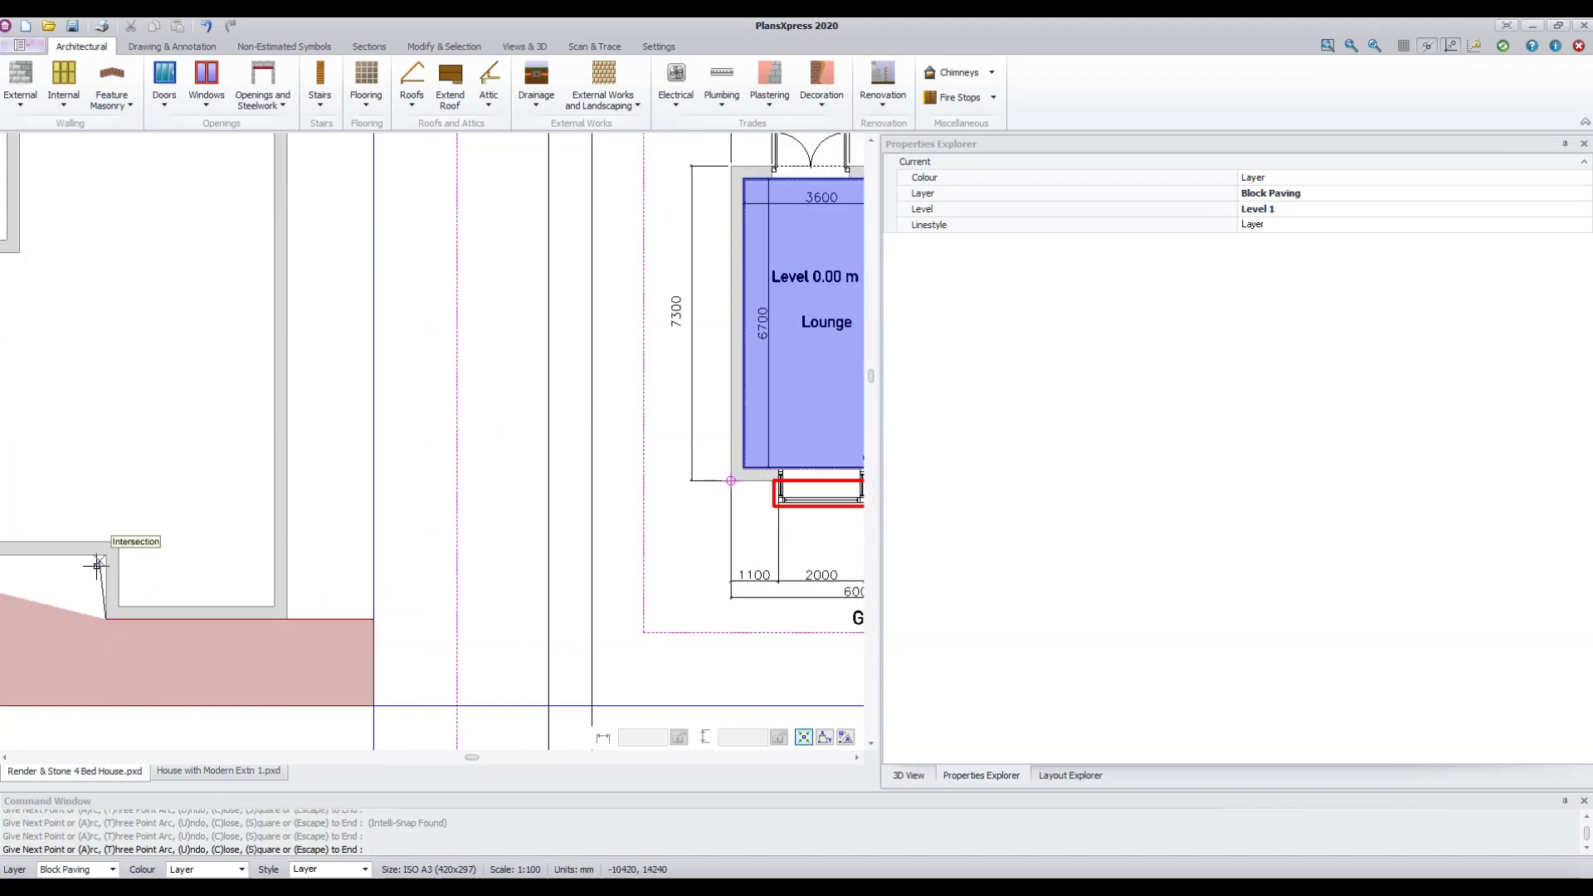
click(105, 556)
key(Escape)
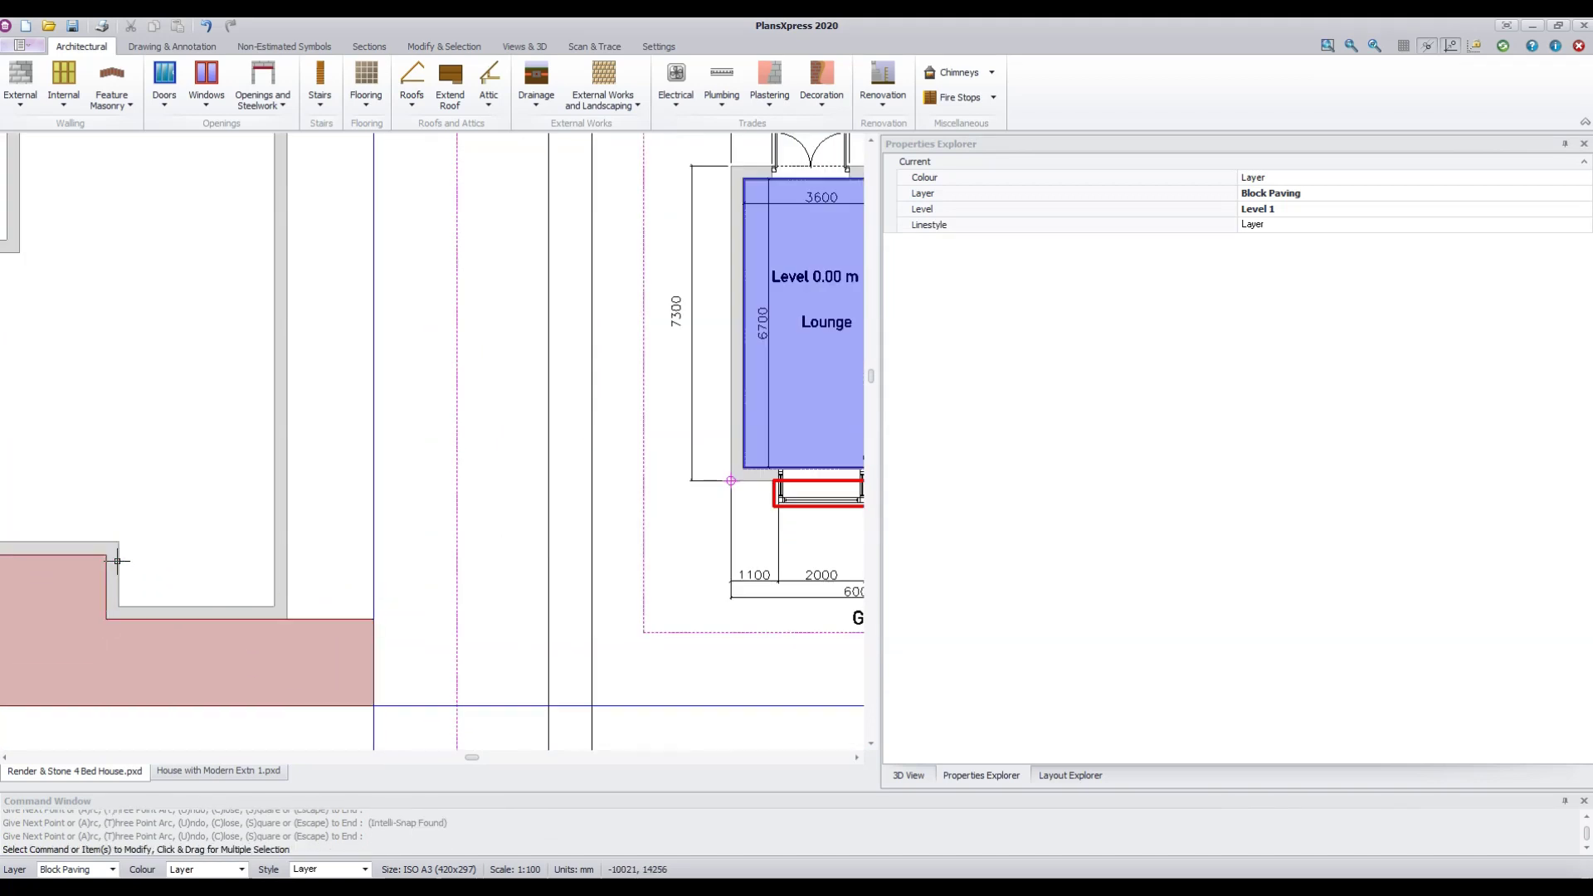
scroll(232, 671, down, 3)
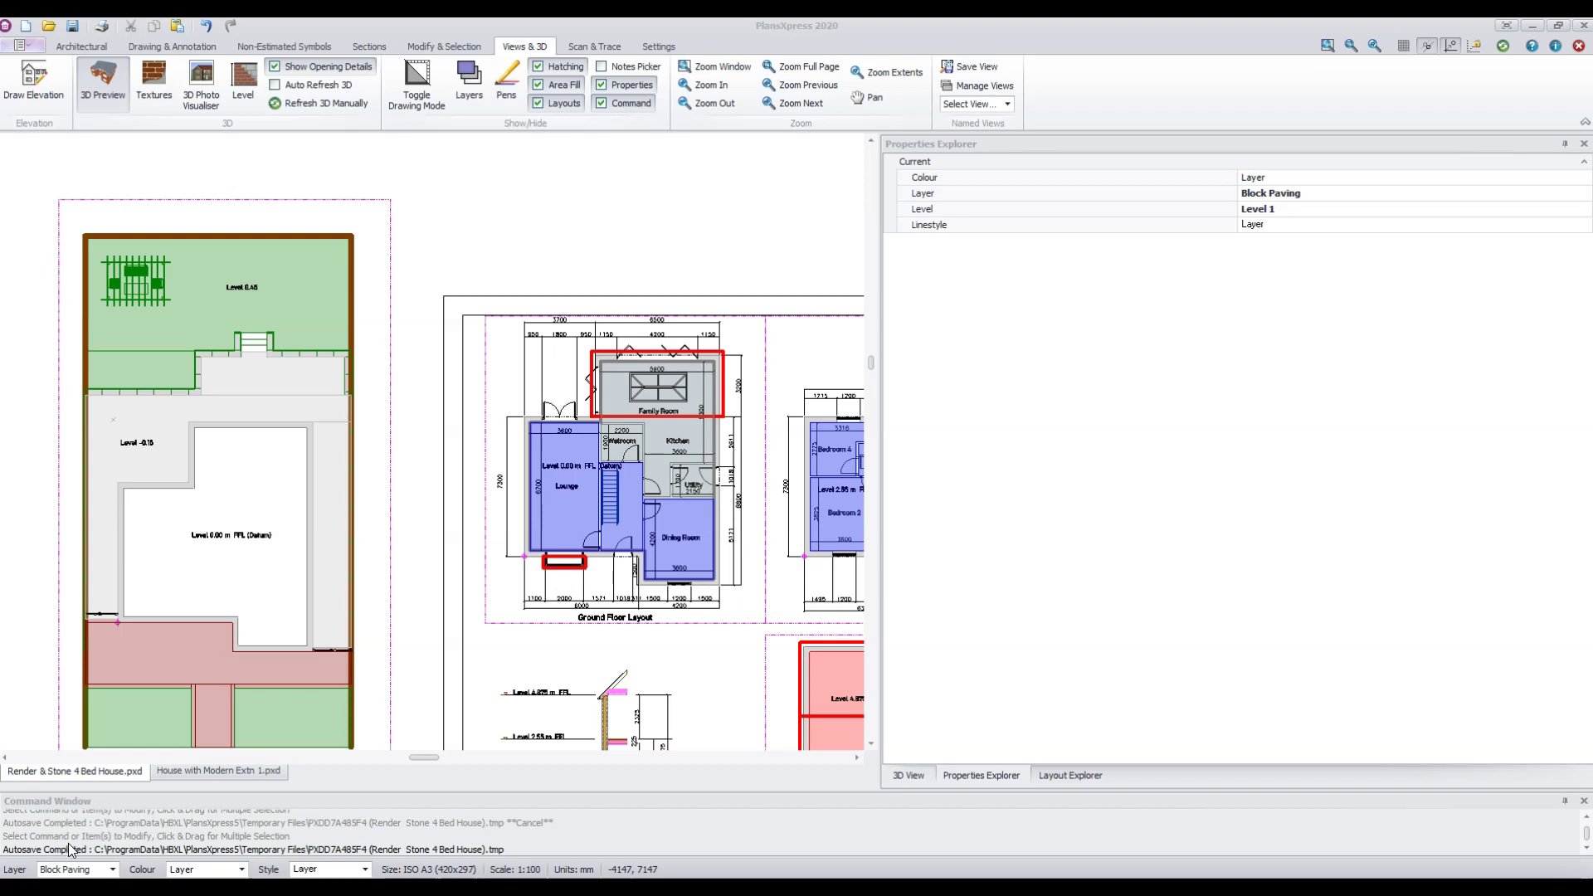
Examine the relative height and thickness of the front block paving and rear lawn, and check the ground levels in 3D
click(145, 659)
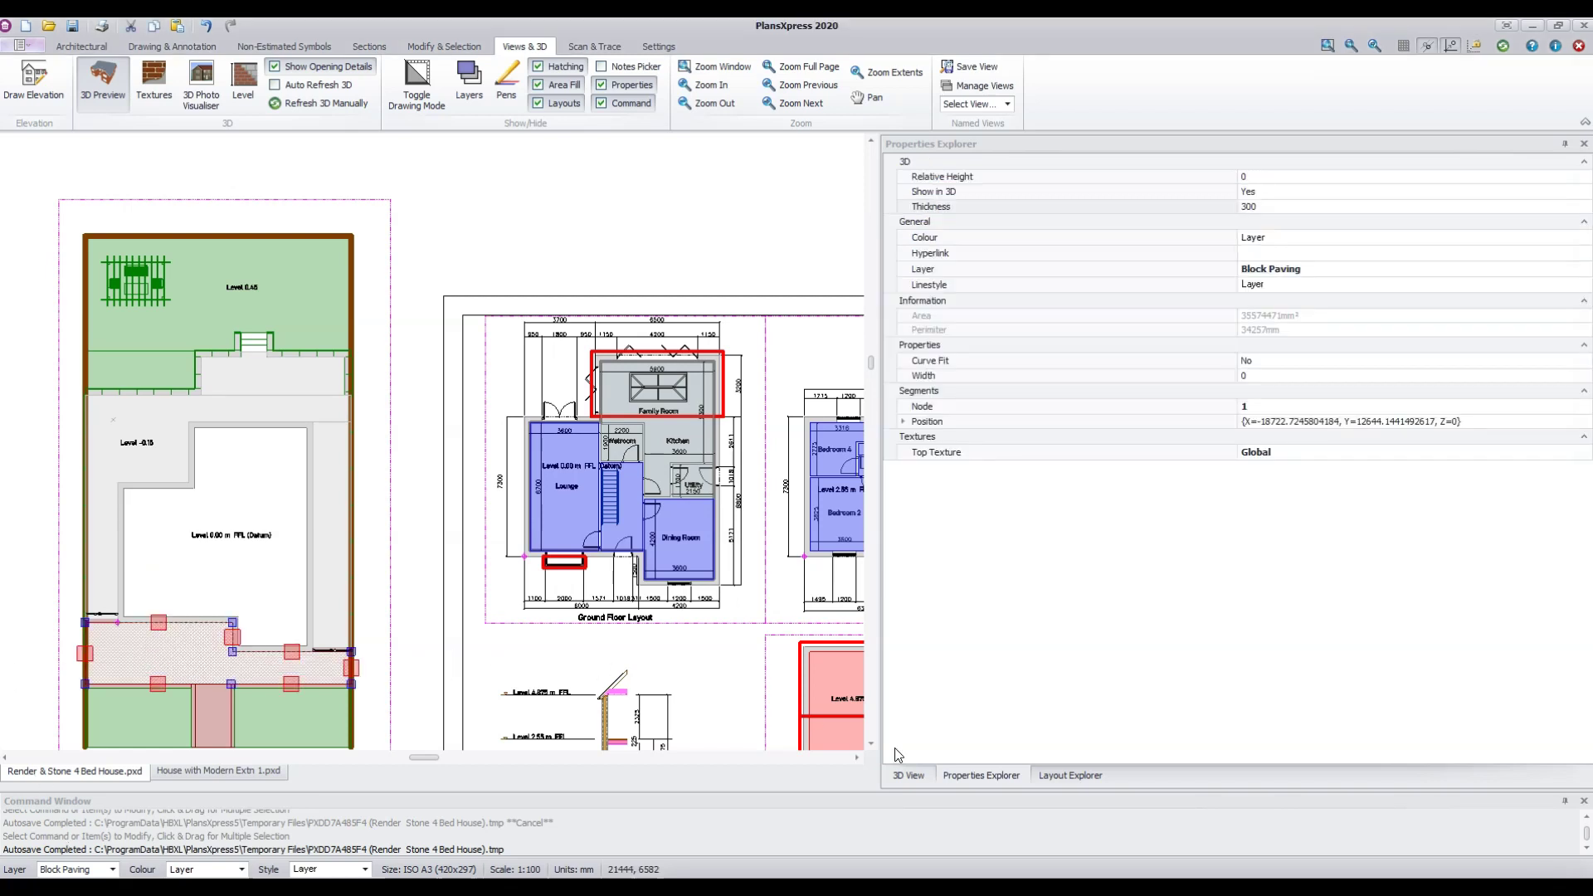
click(981, 776)
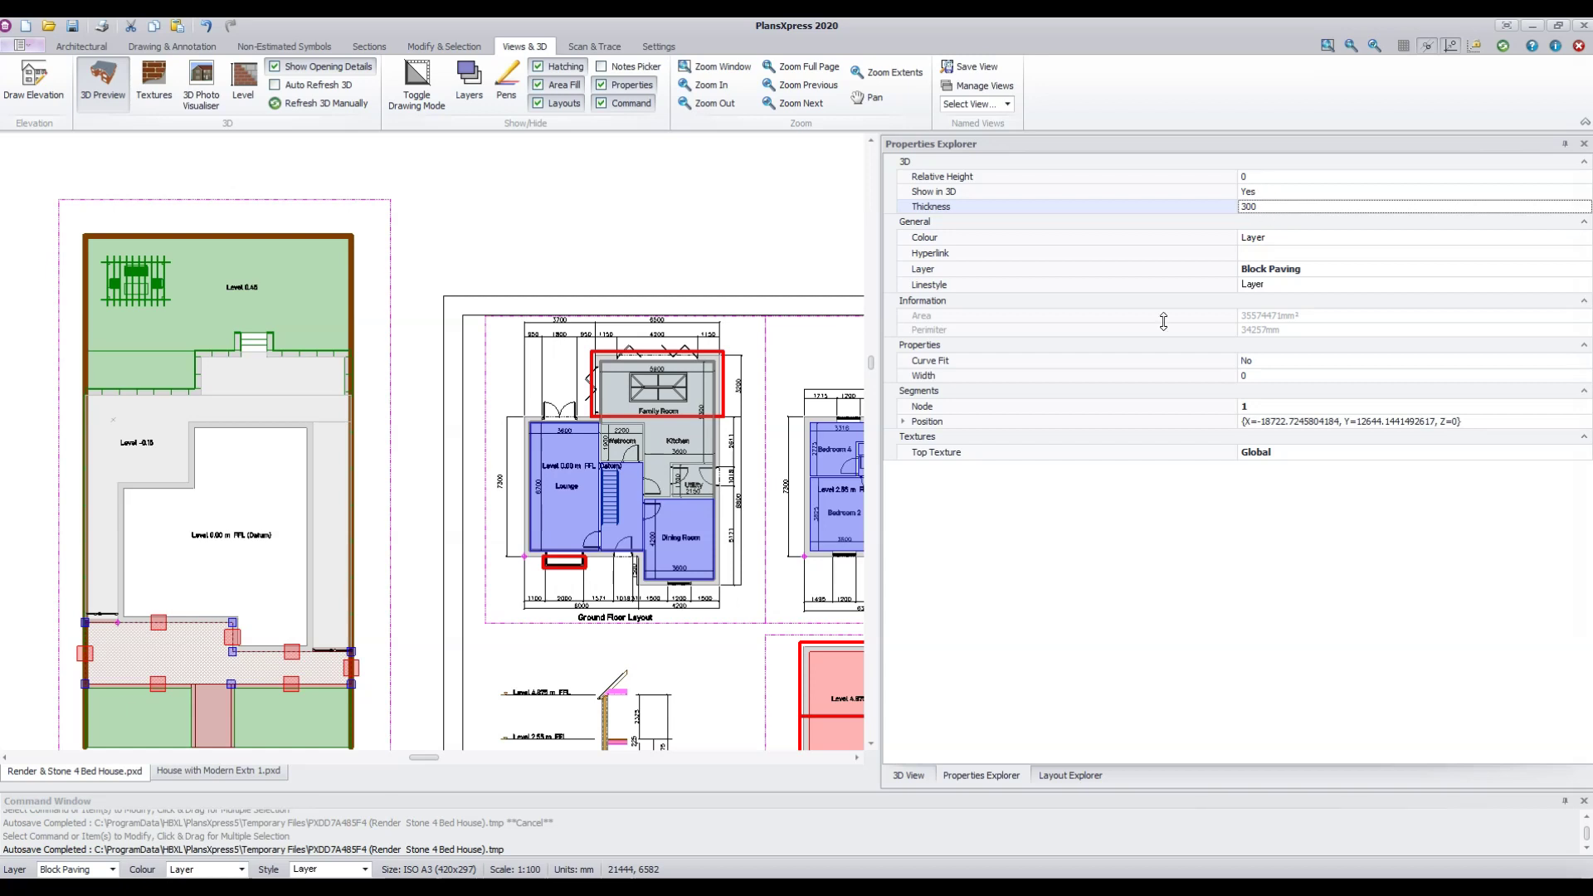
click(282, 292)
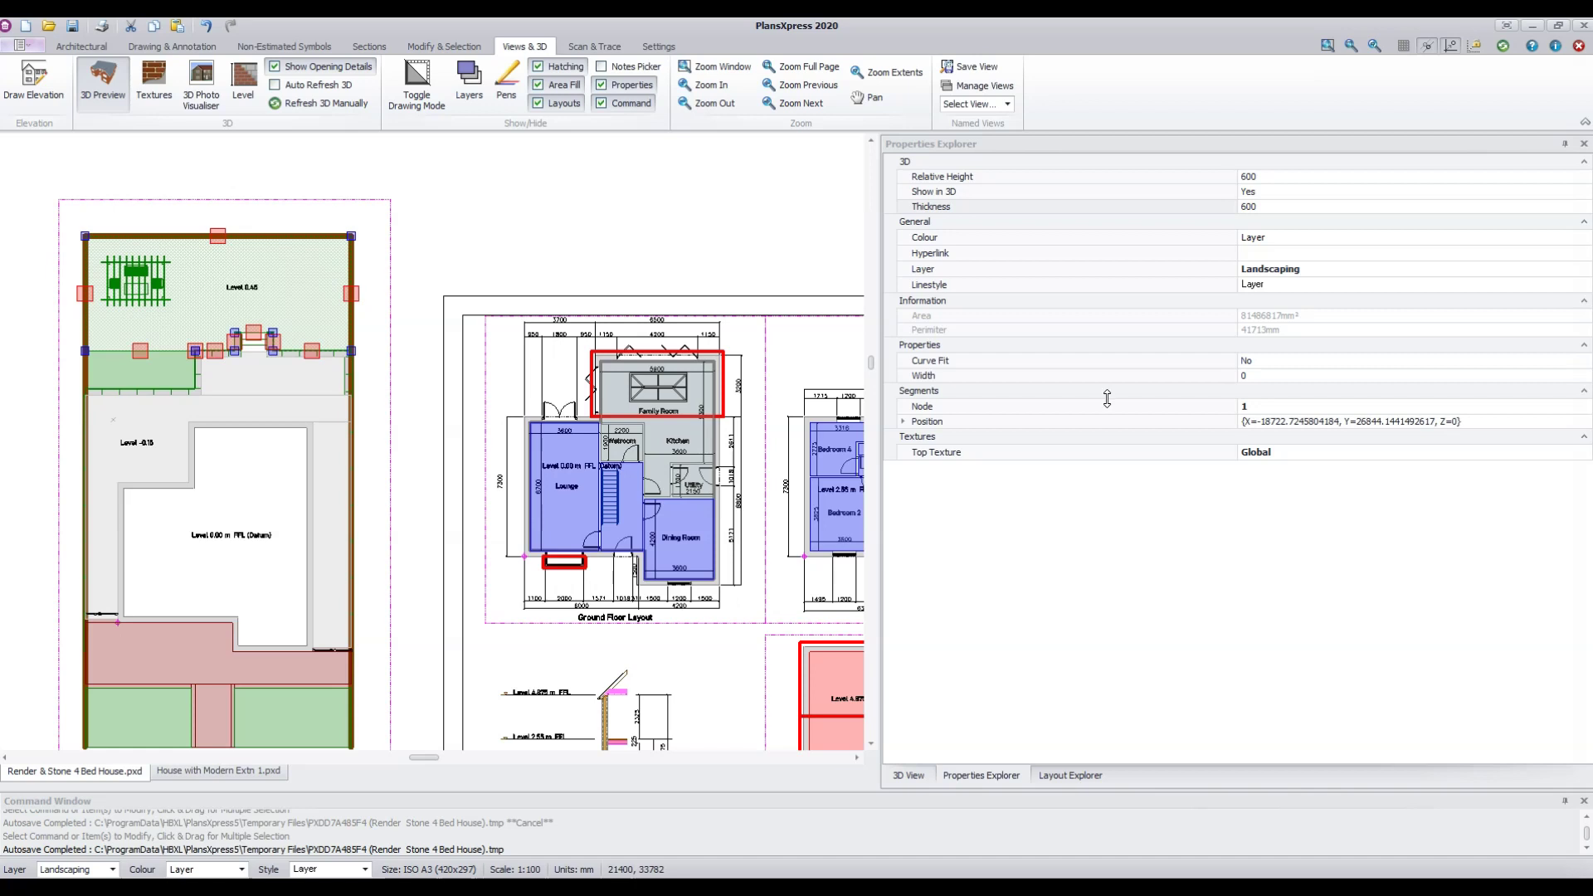
click(903, 780)
scroll(1085, 634, up, 2)
drag(1086, 634, 1318, 565)
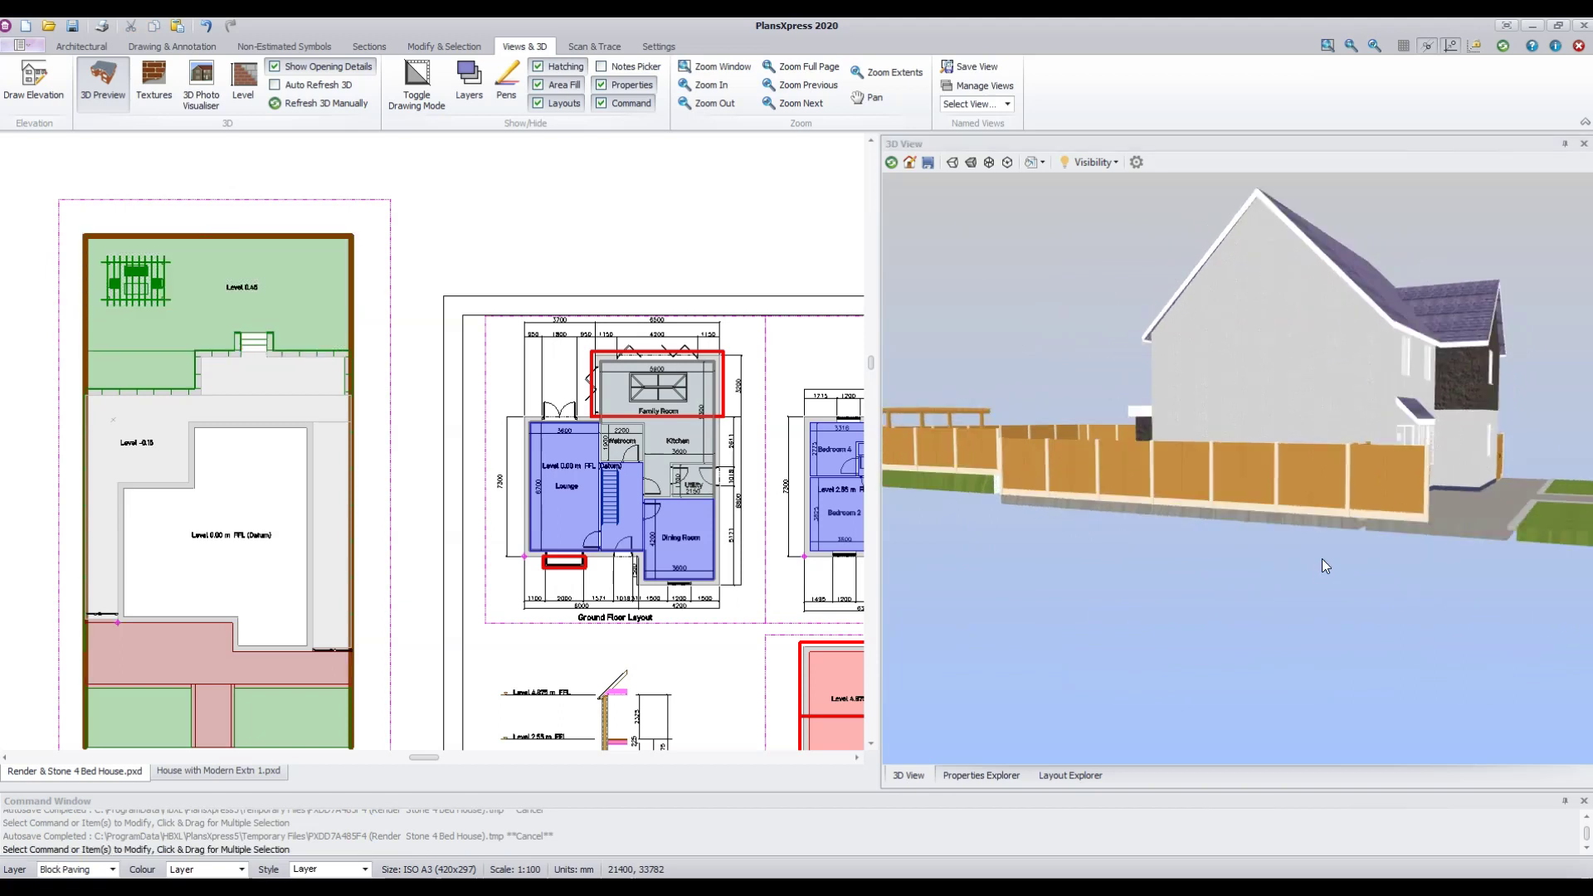
click(980, 775)
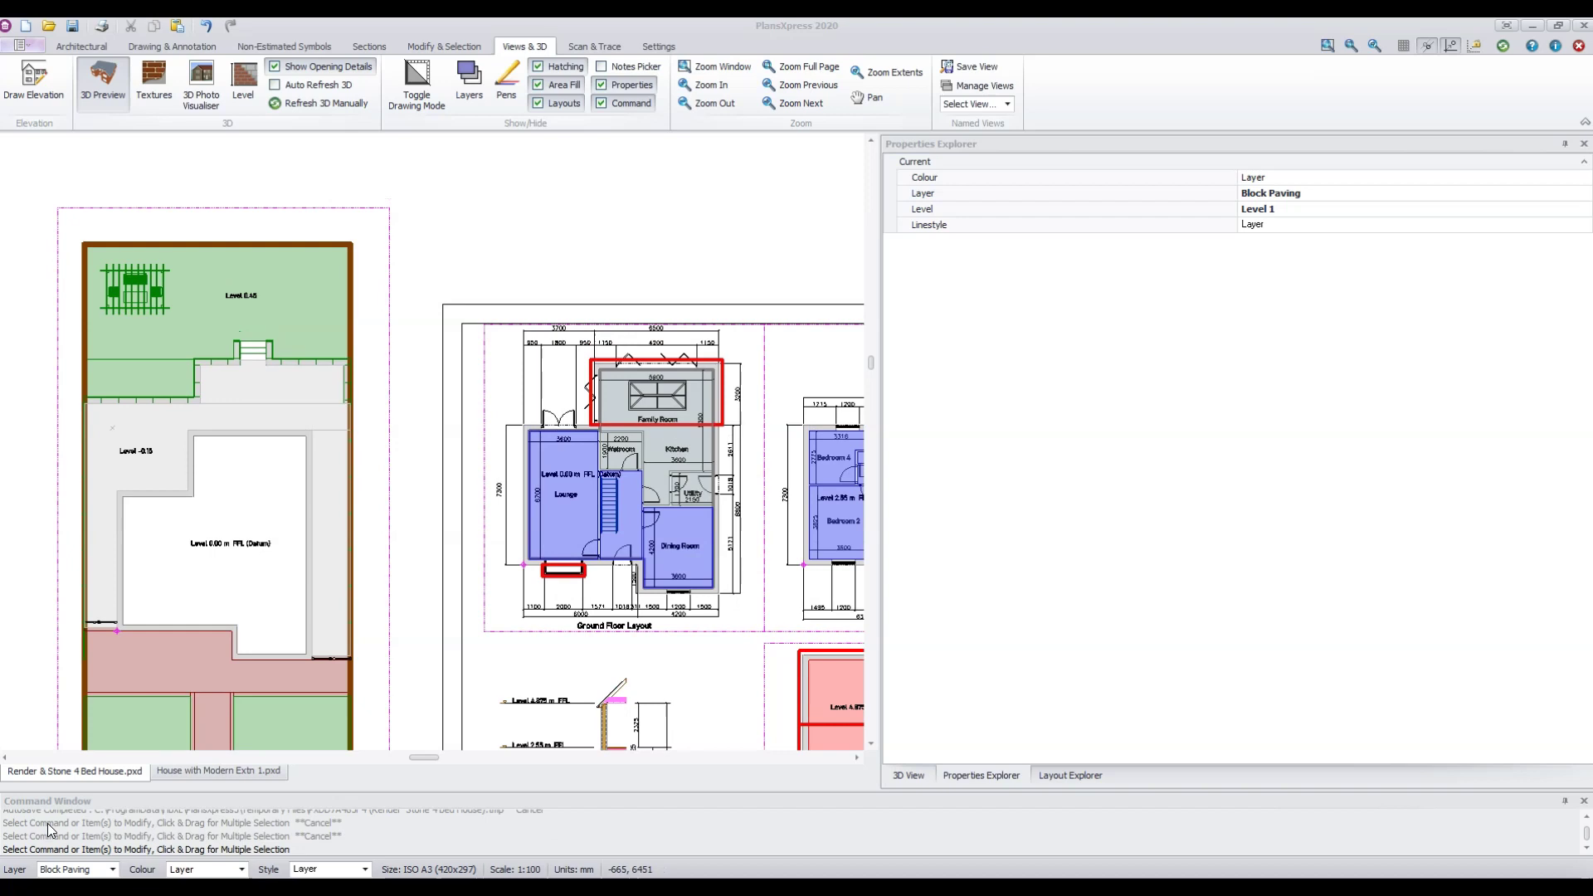
Examine the landscaping and separate fencing levels in plan, and view the front garden, rear garden and side boundary in 3D
middle_drag(84, 593, 464, 542)
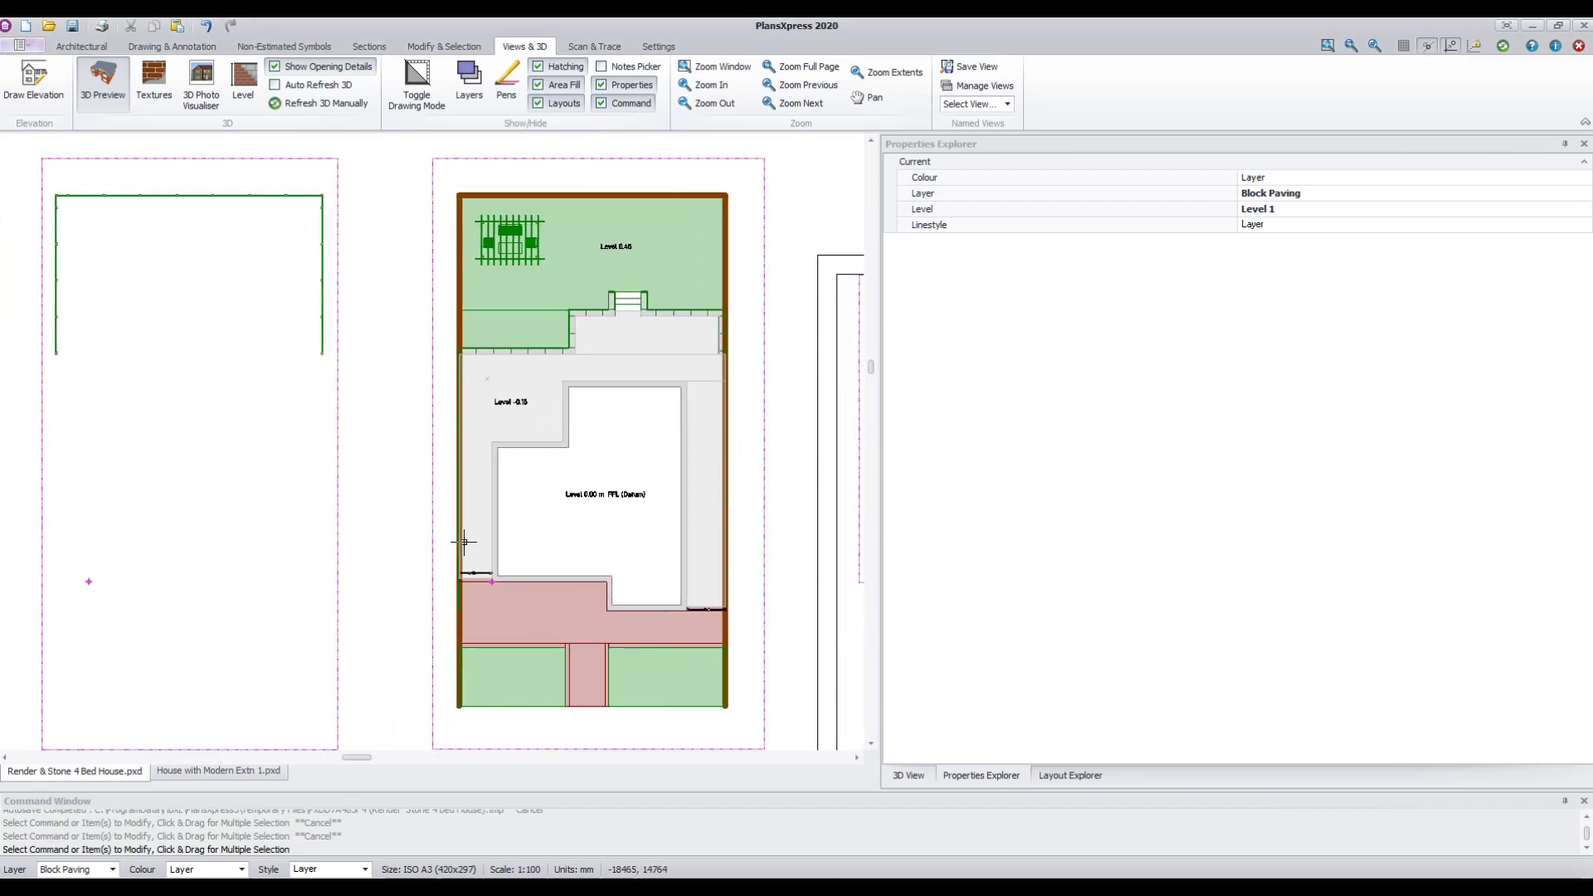
mouse_move(464, 542)
mouse_move(483, 671)
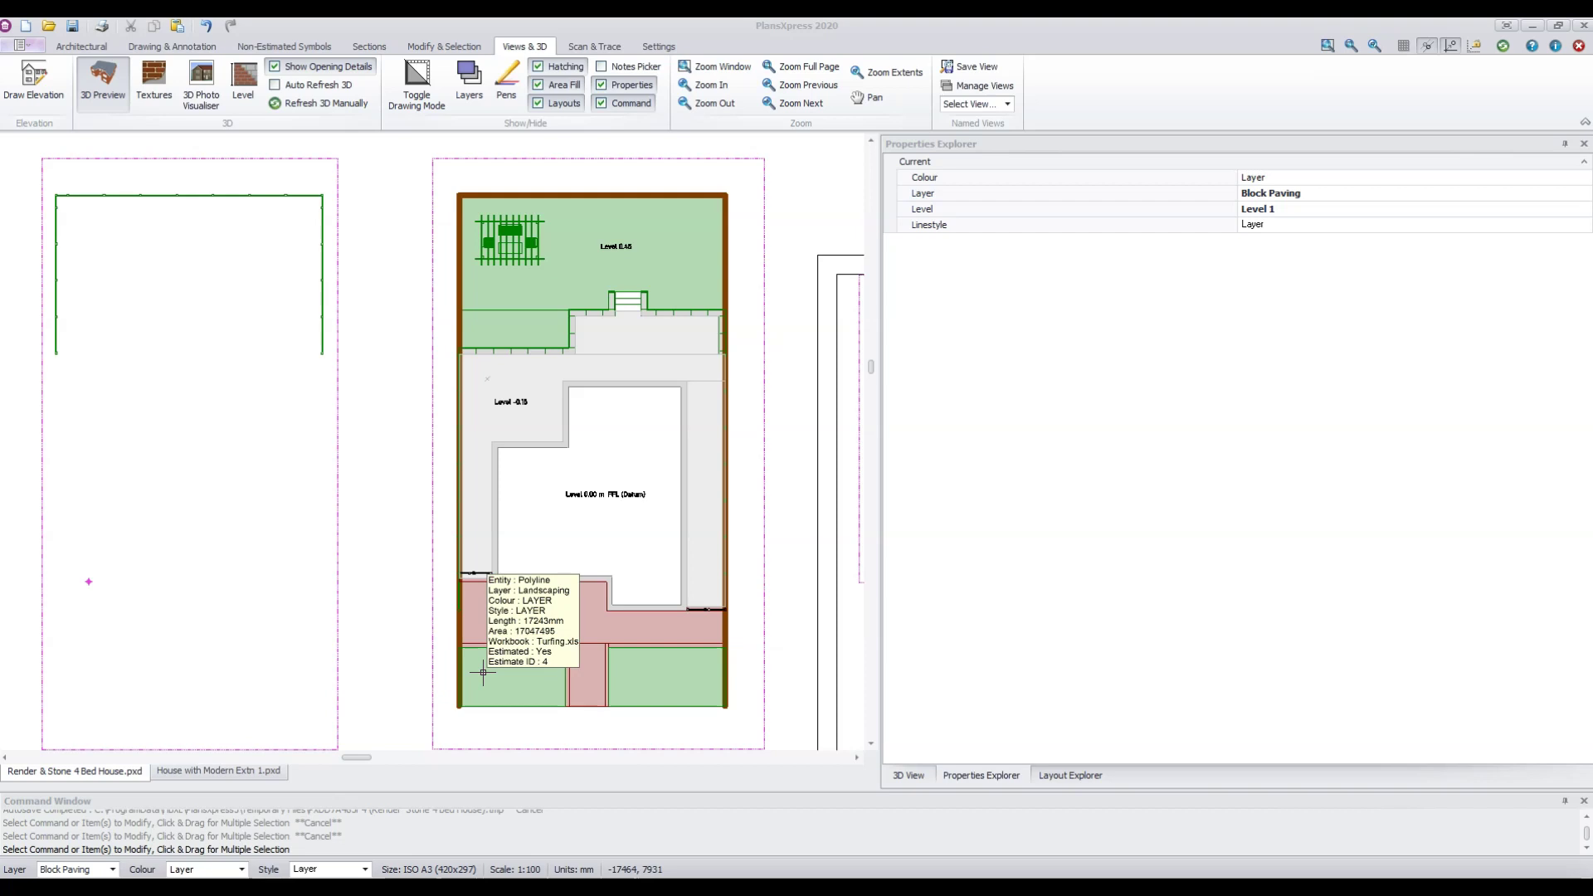
click(910, 775)
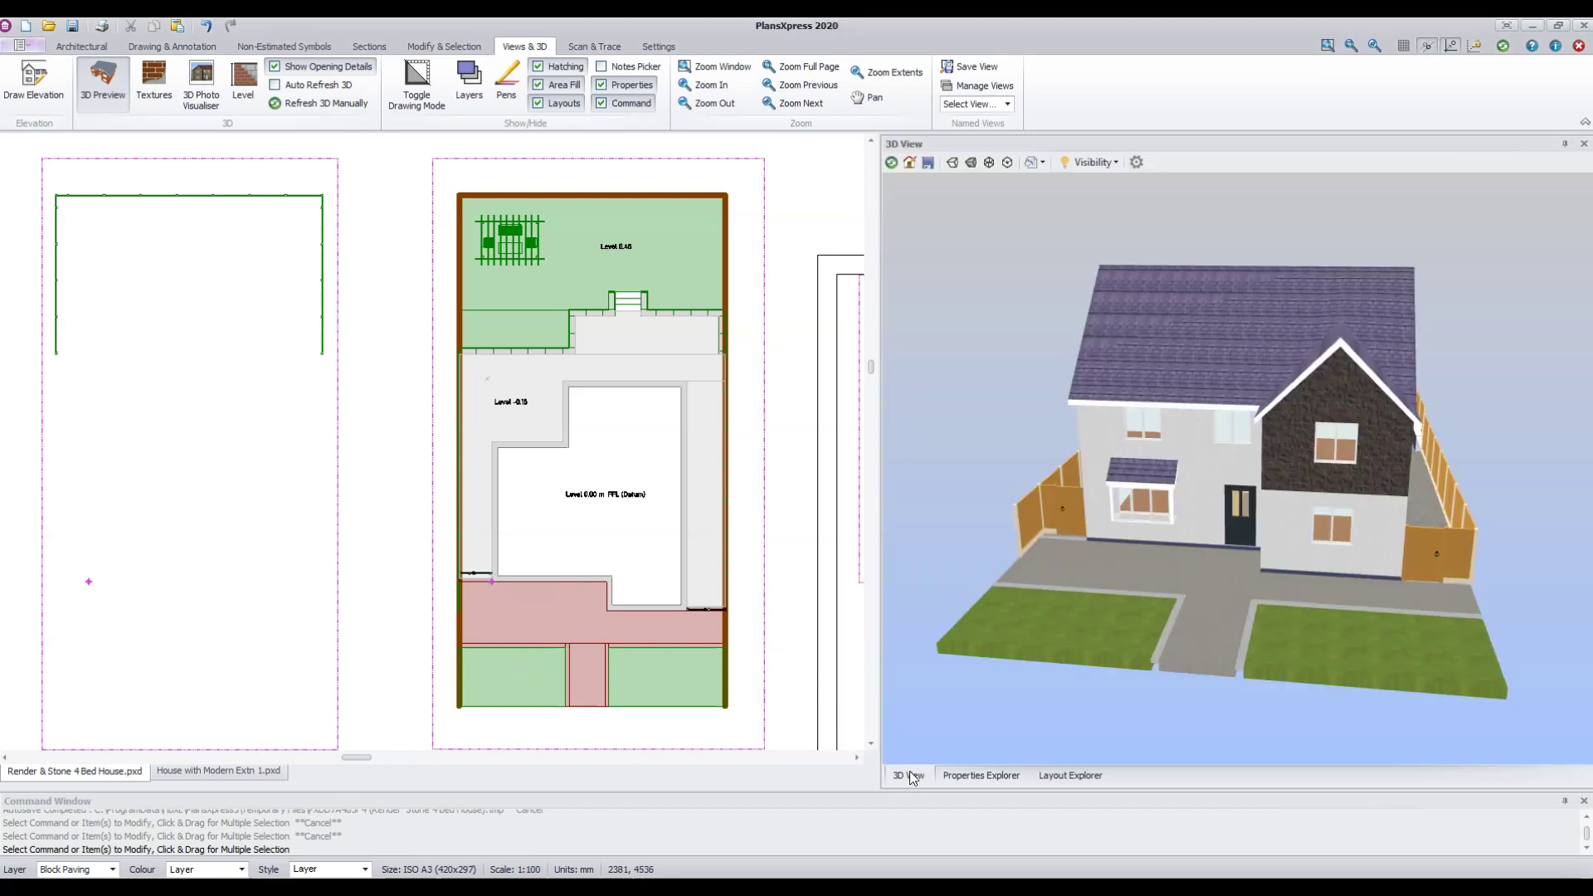
drag(1007, 645, 1147, 510)
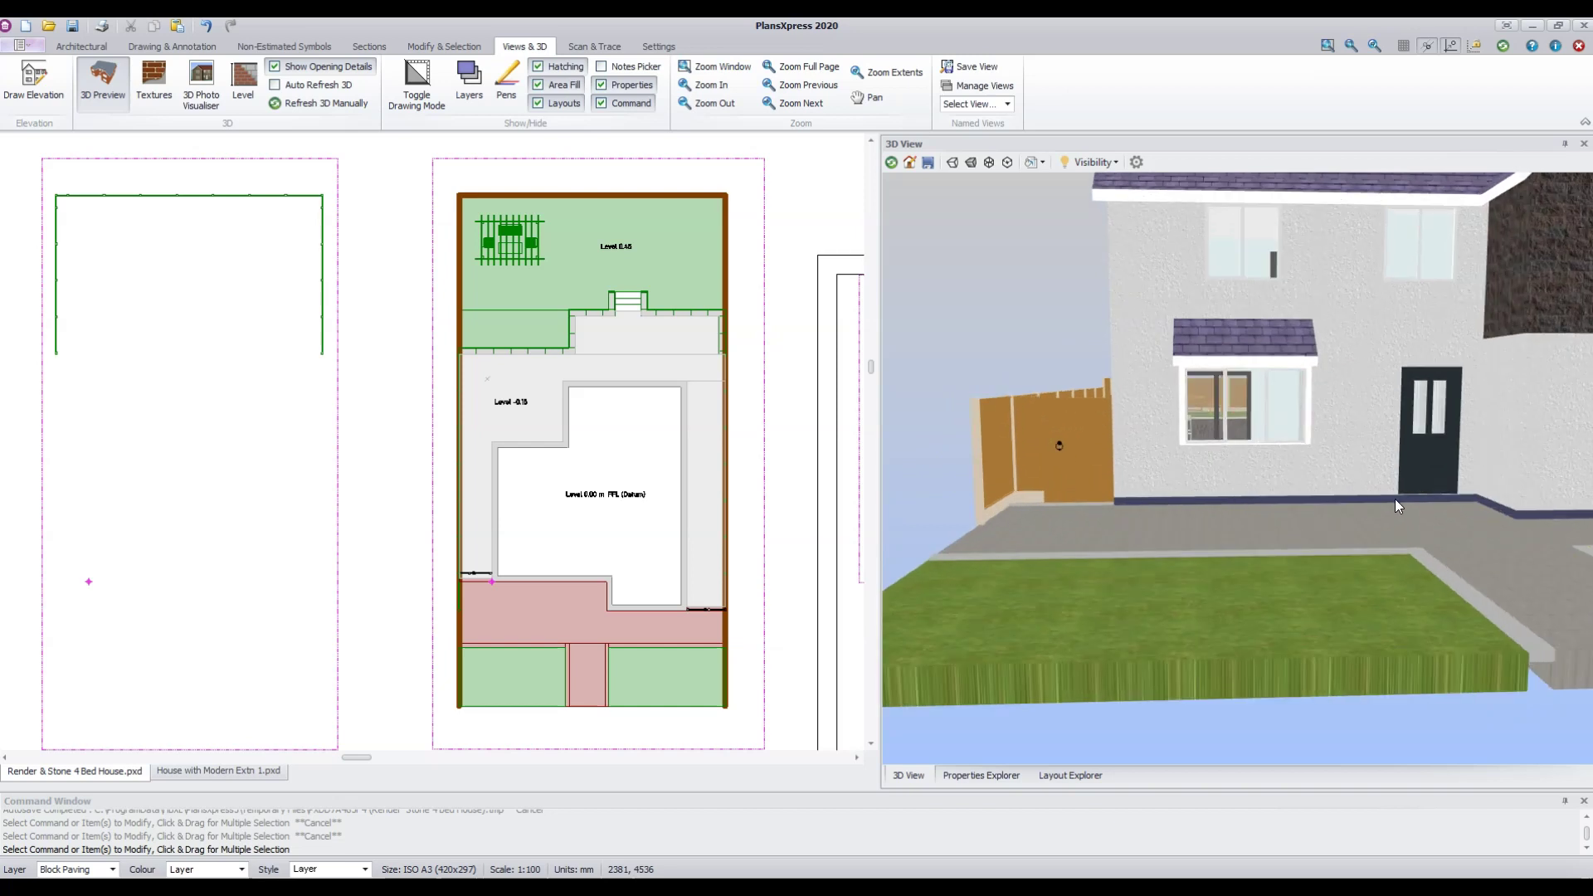
drag(1092, 534, 1114, 570)
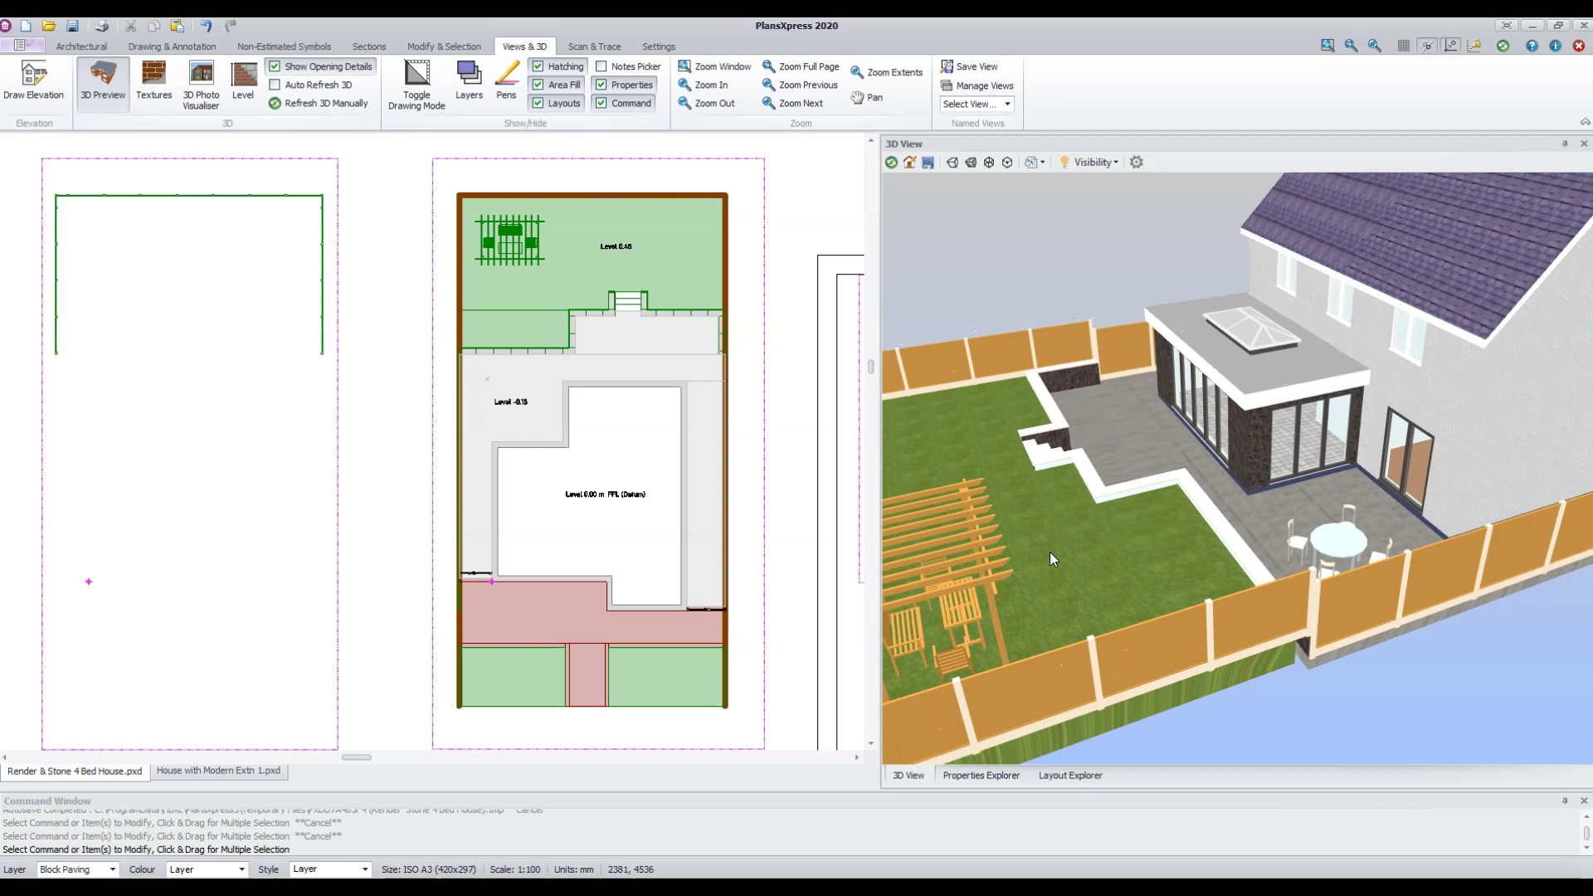
drag(1486, 574, 1195, 579)
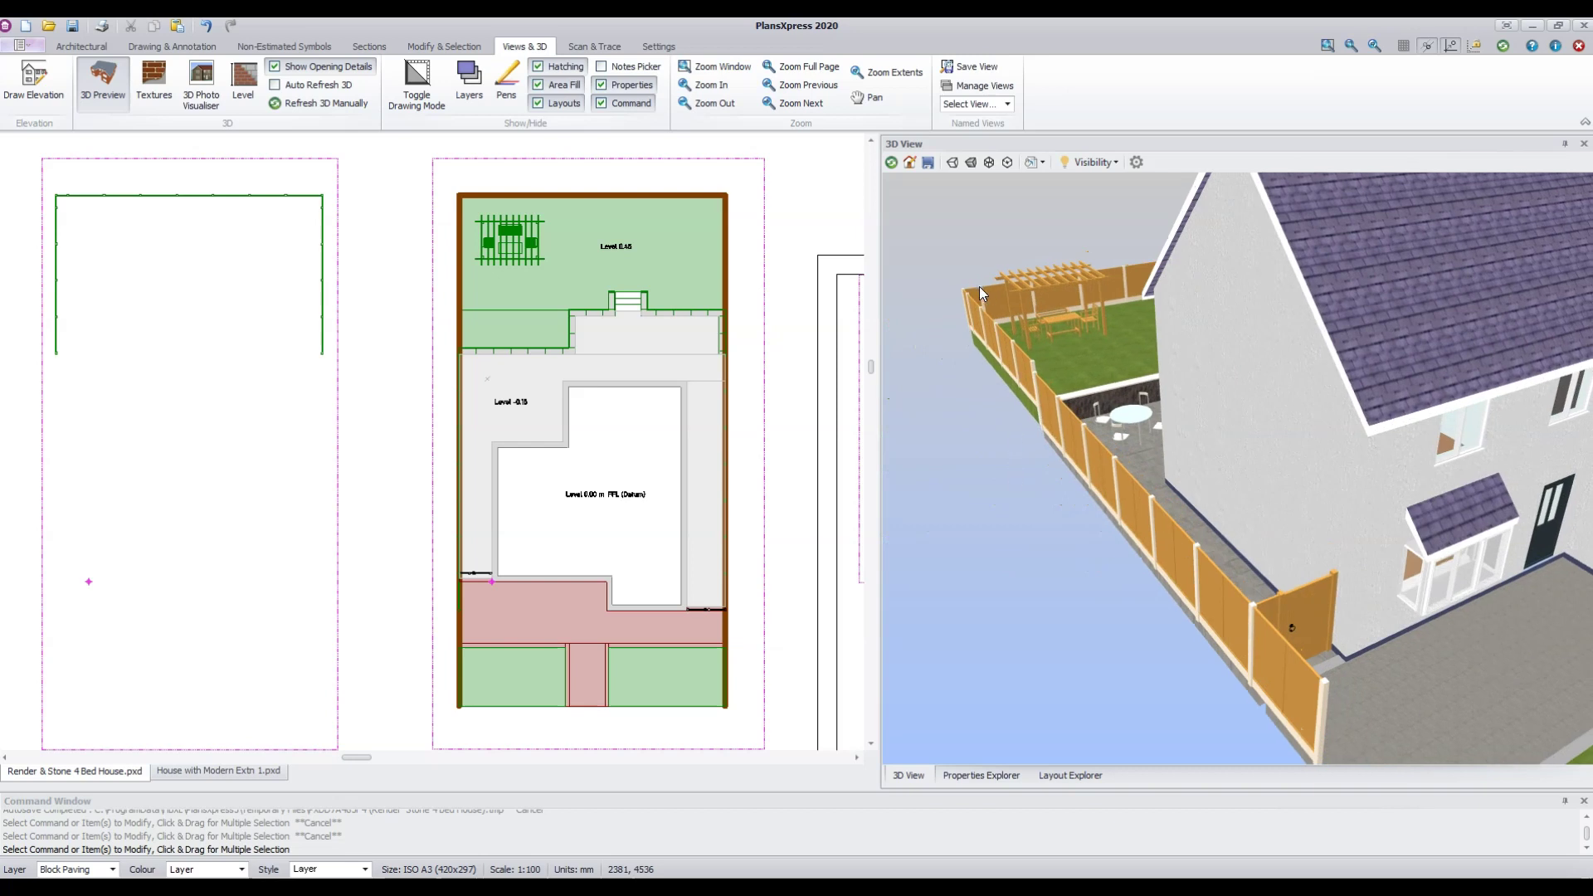
drag(1491, 593, 1347, 562)
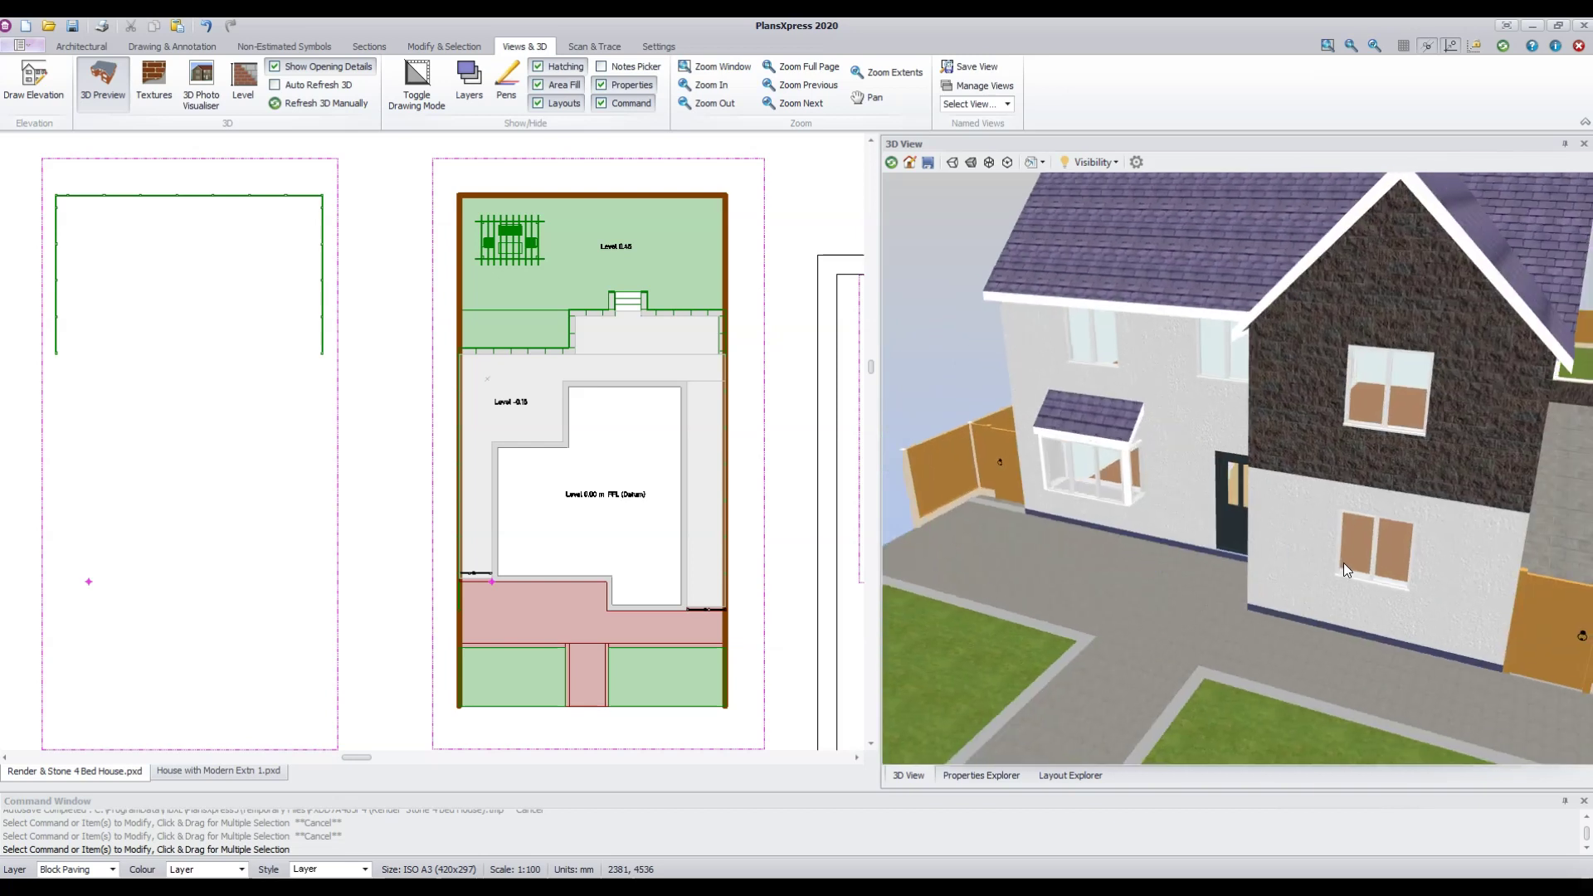
scroll(1352, 561, down, 4)
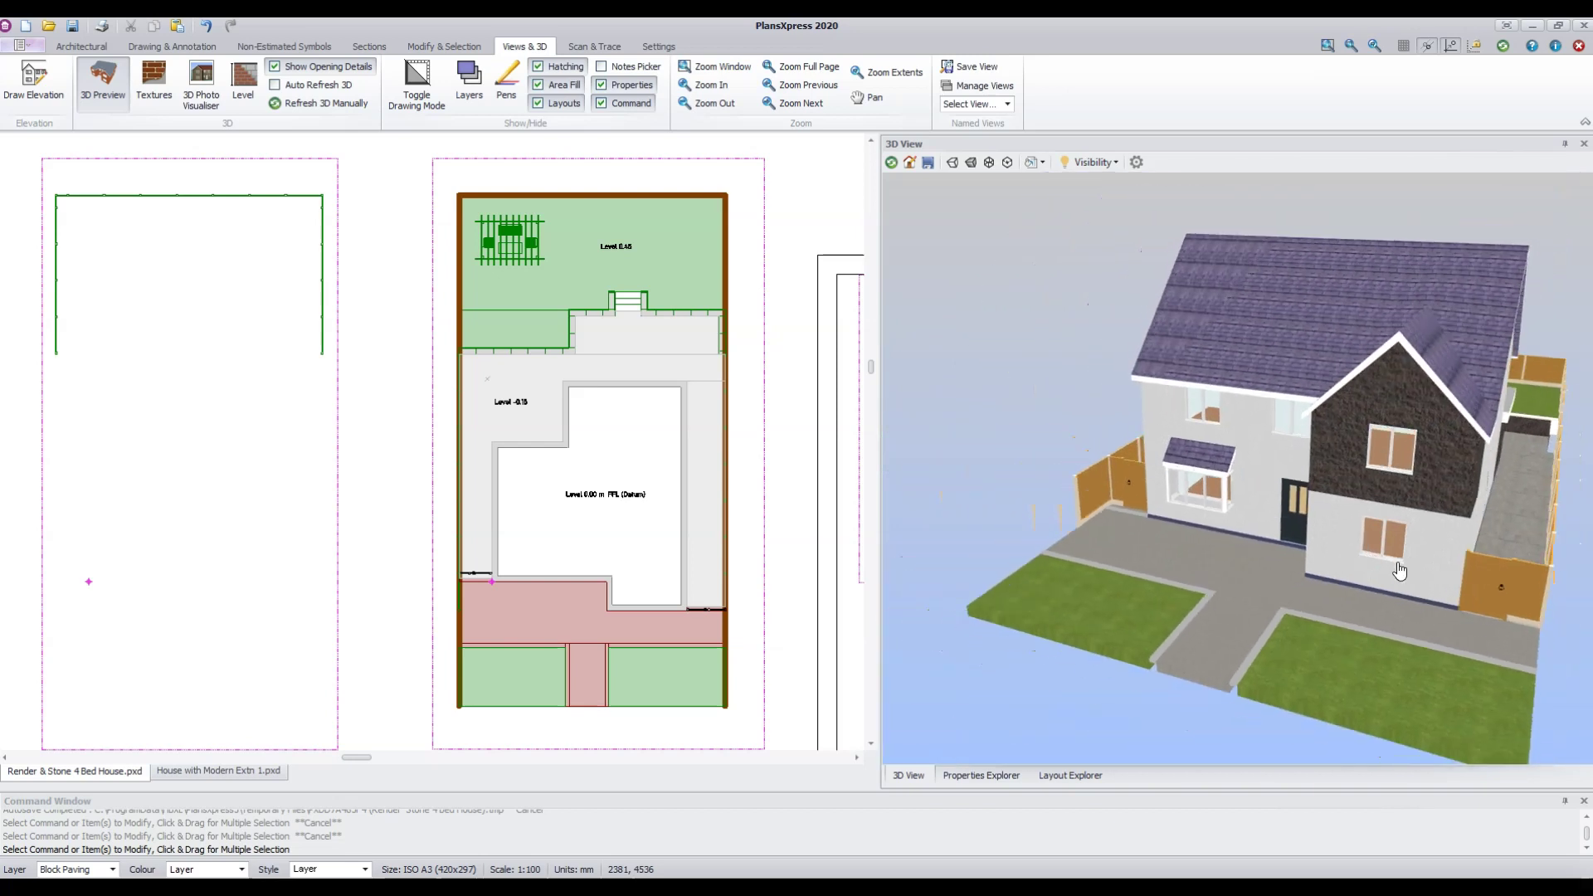
Hide the external walls in the 3D view, refresh the model and inspect the exposed rooms from the front
drag(1319, 571, 1333, 565)
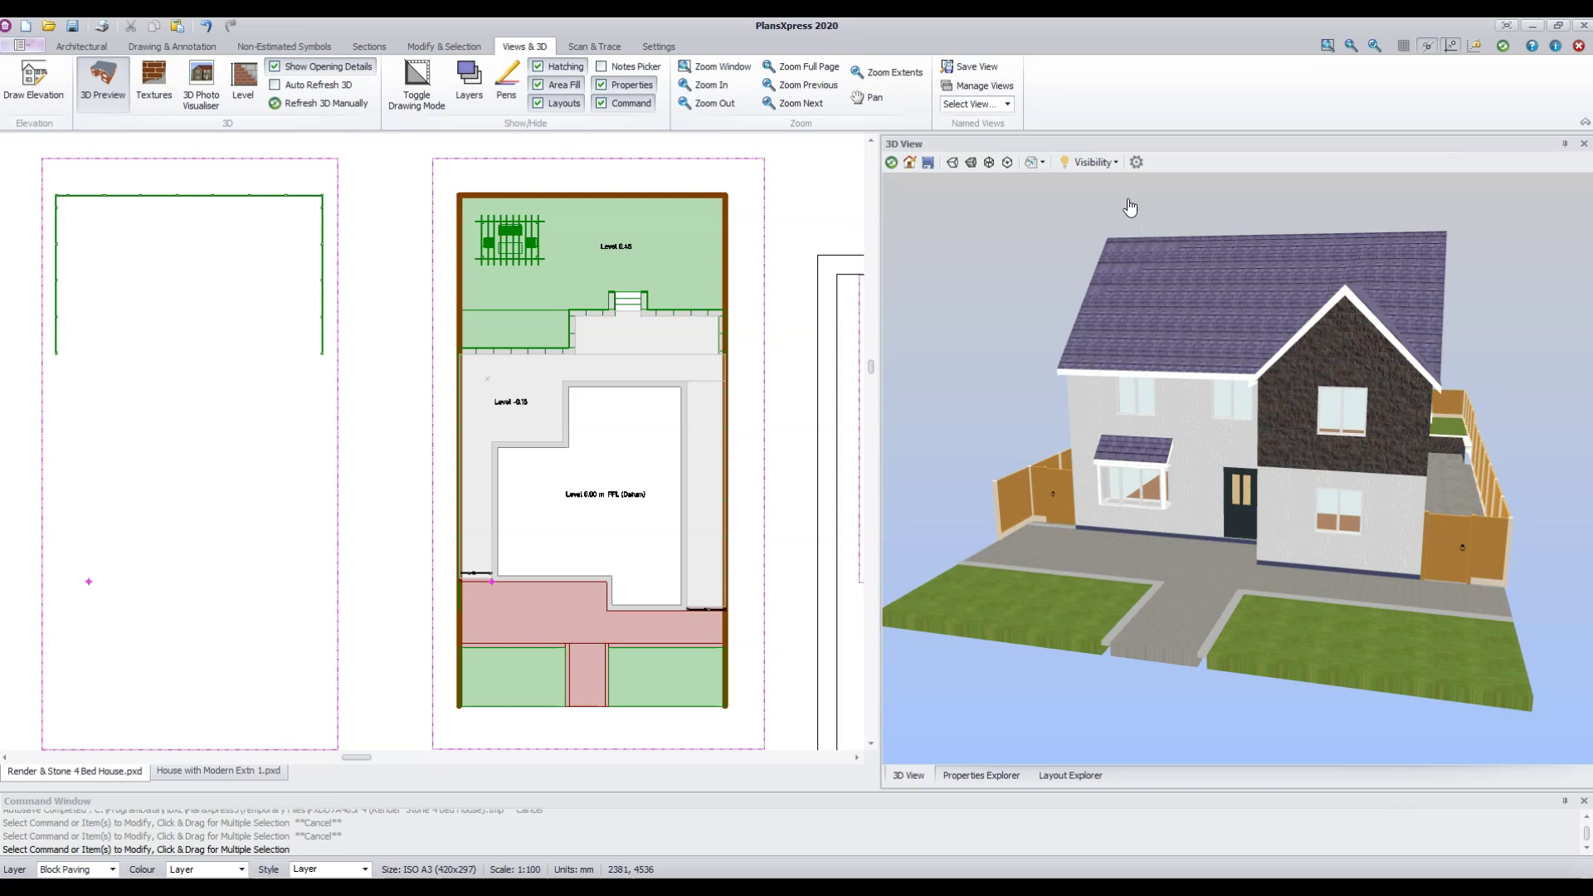
click(1096, 162)
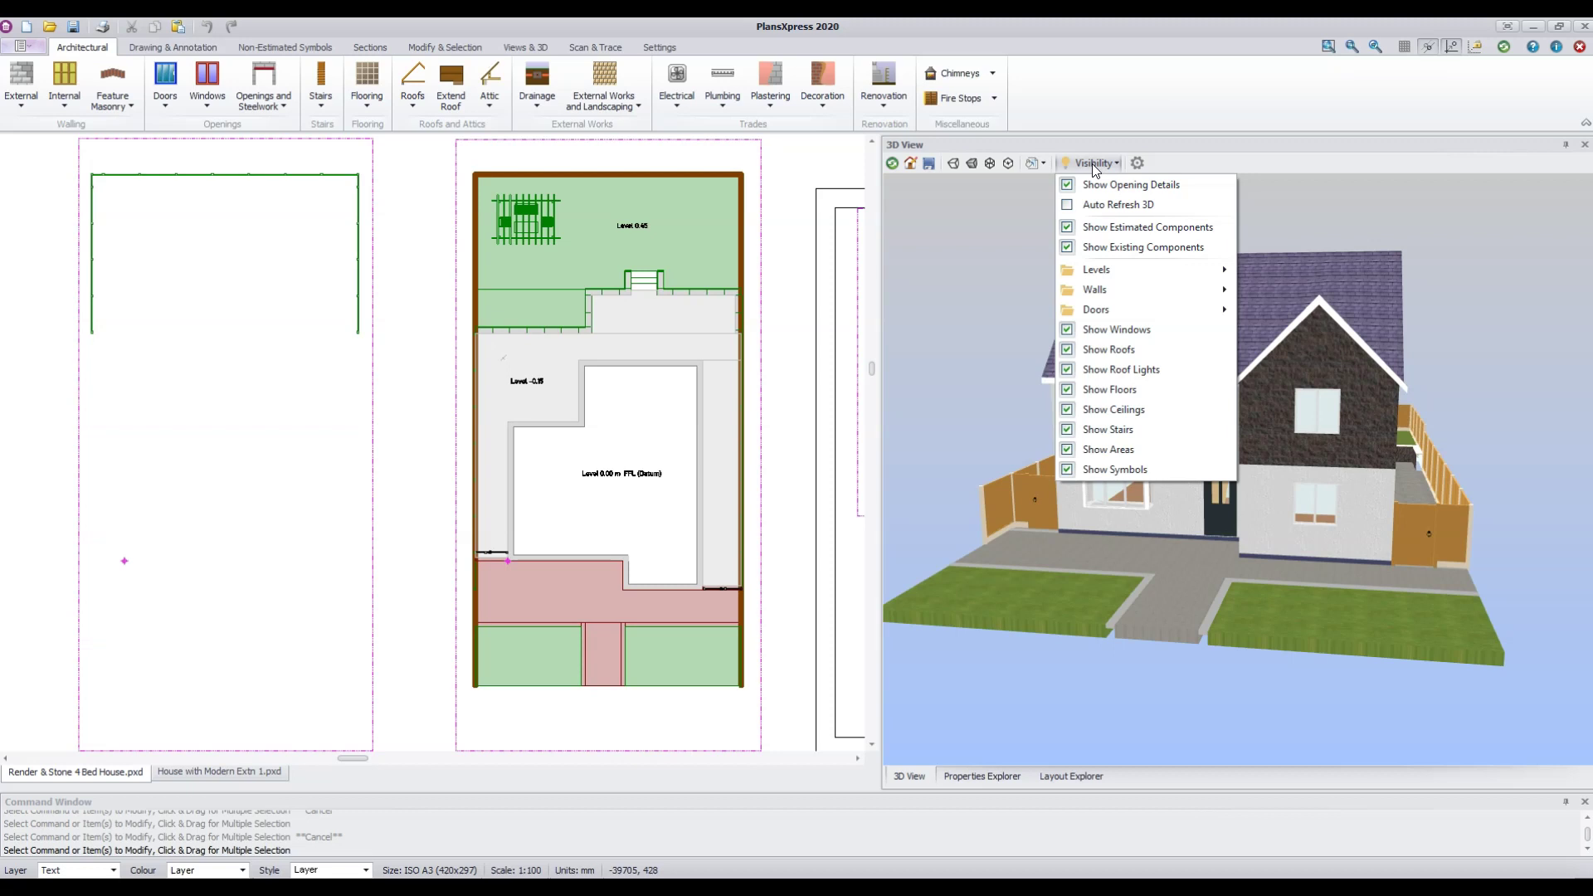
click(911, 165)
click(1096, 163)
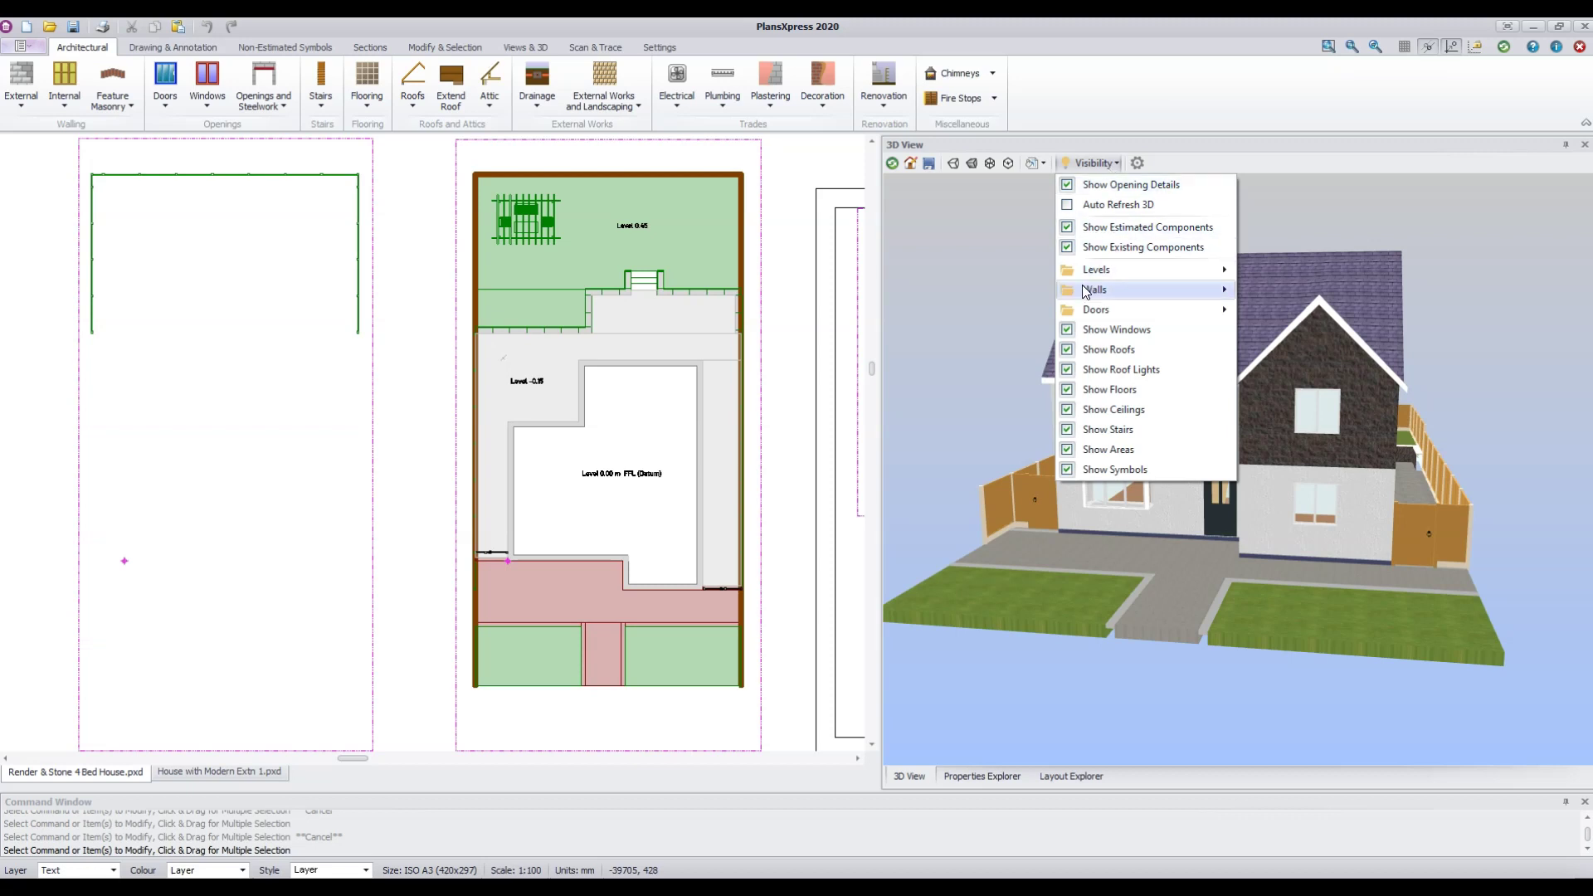
mouse_move(1079, 287)
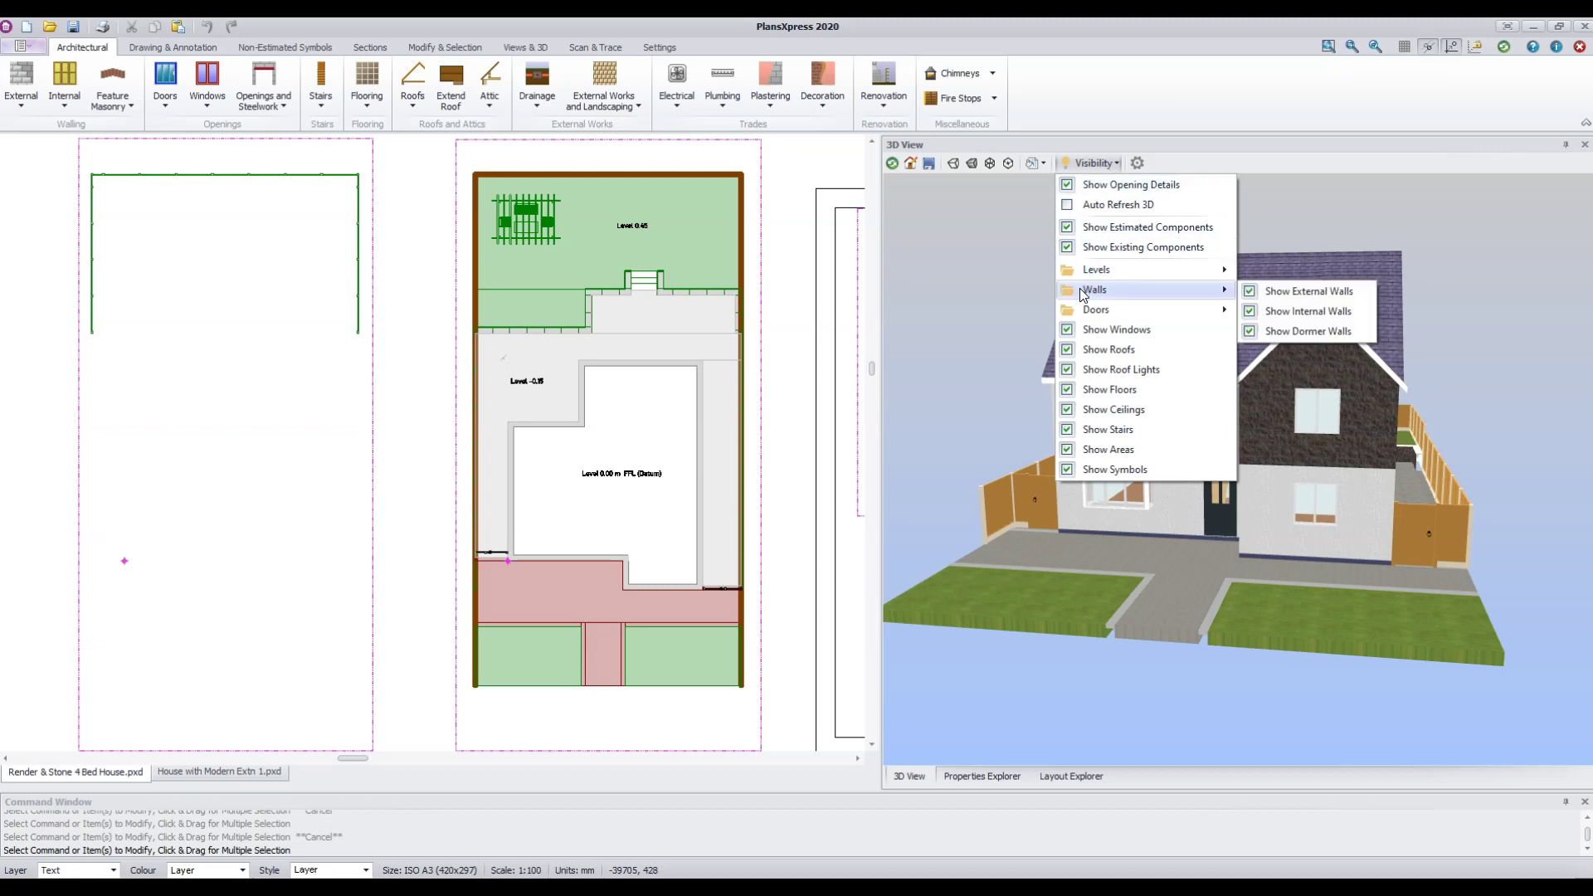
click(1252, 292)
click(894, 165)
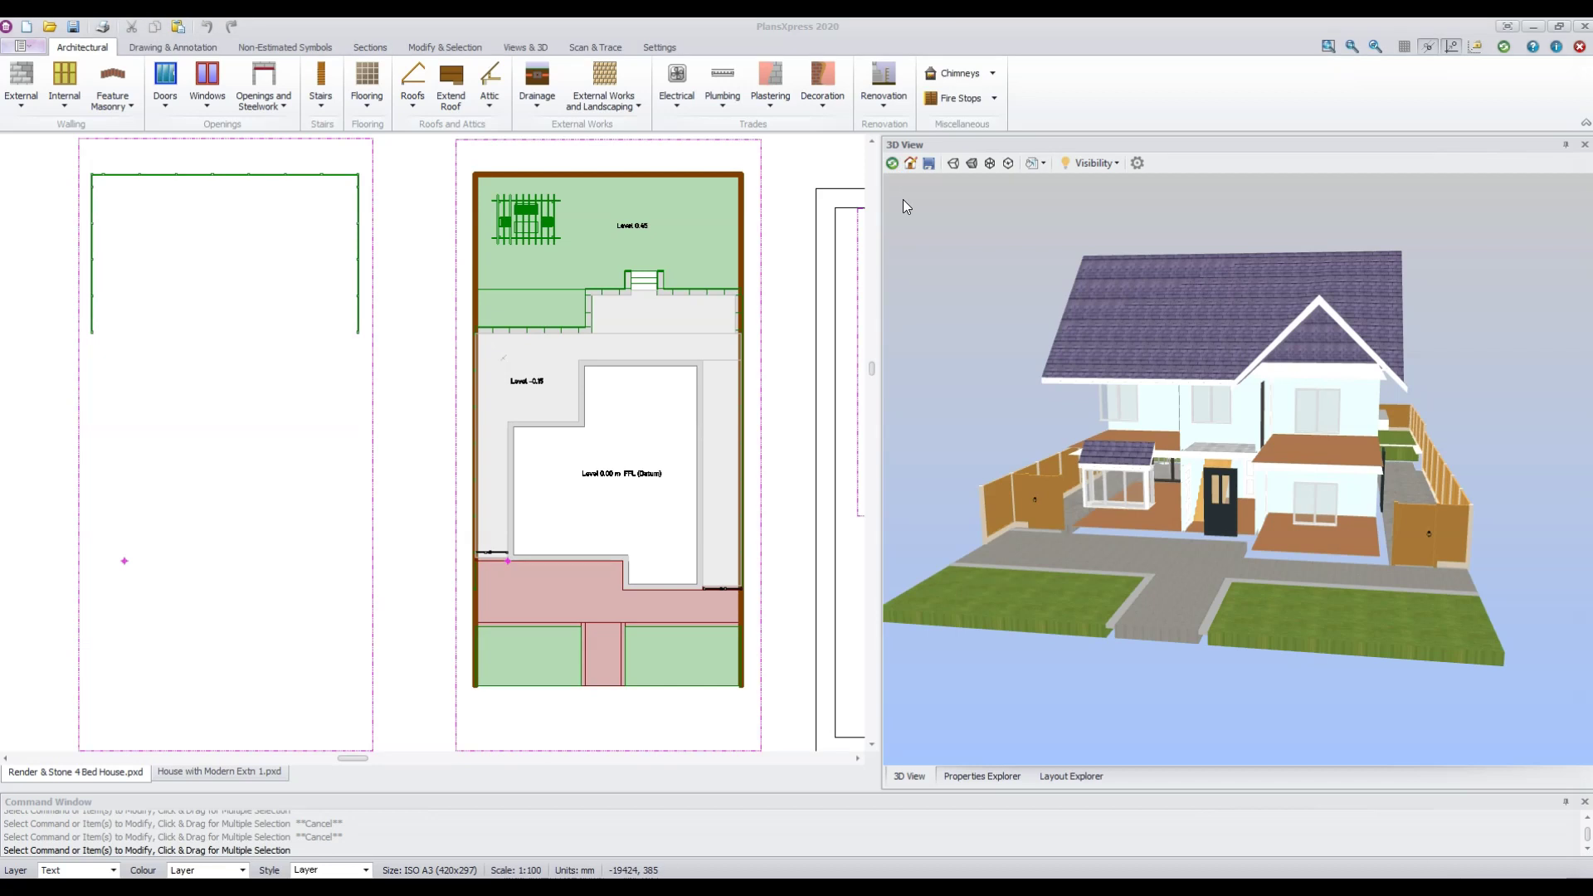
mouse_move(1145, 473)
mouse_down()
mouse_move(1128, 490)
mouse_move(1519, 498)
mouse_move(1267, 543)
mouse_move(1190, 531)
mouse_move(1144, 465)
mouse_up()
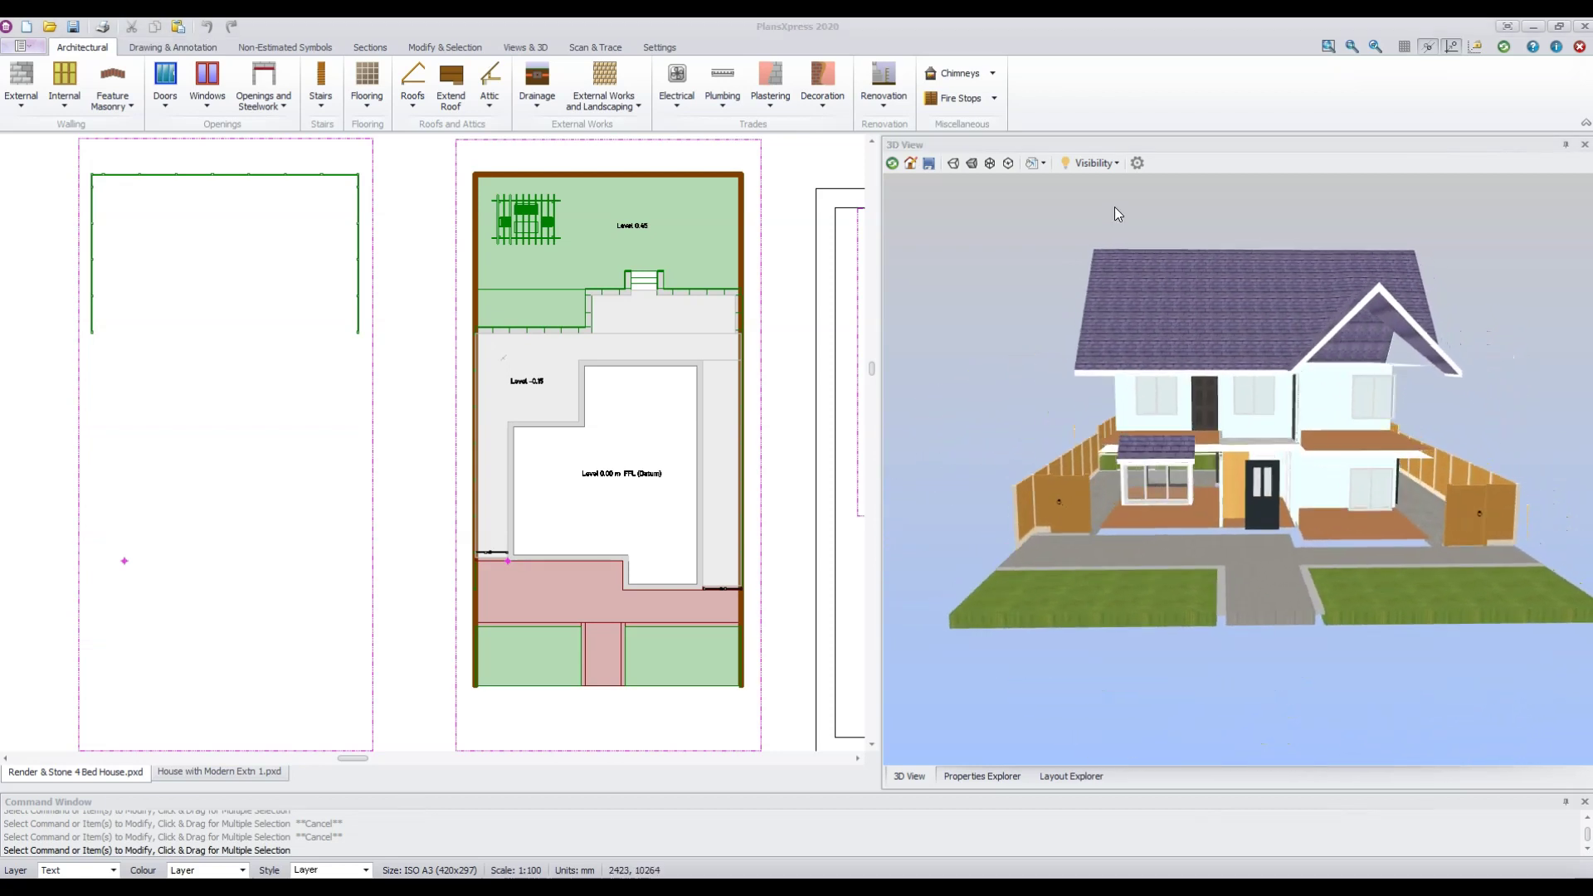
Show the external walls again and refresh the 3D model
click(1117, 165)
mouse_move(1109, 289)
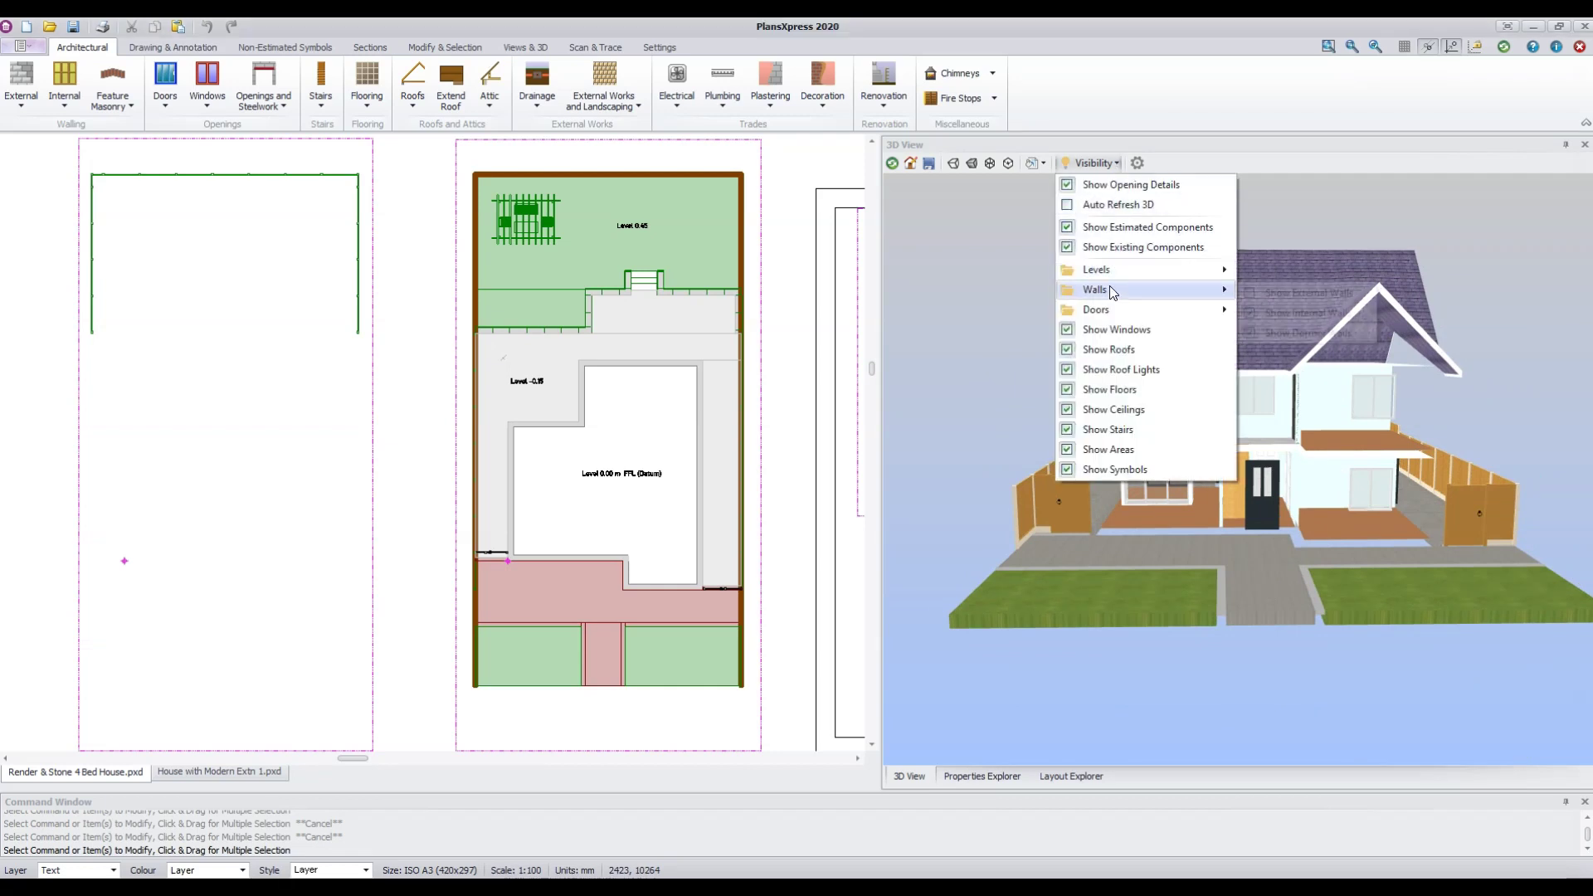
click(1248, 291)
click(899, 164)
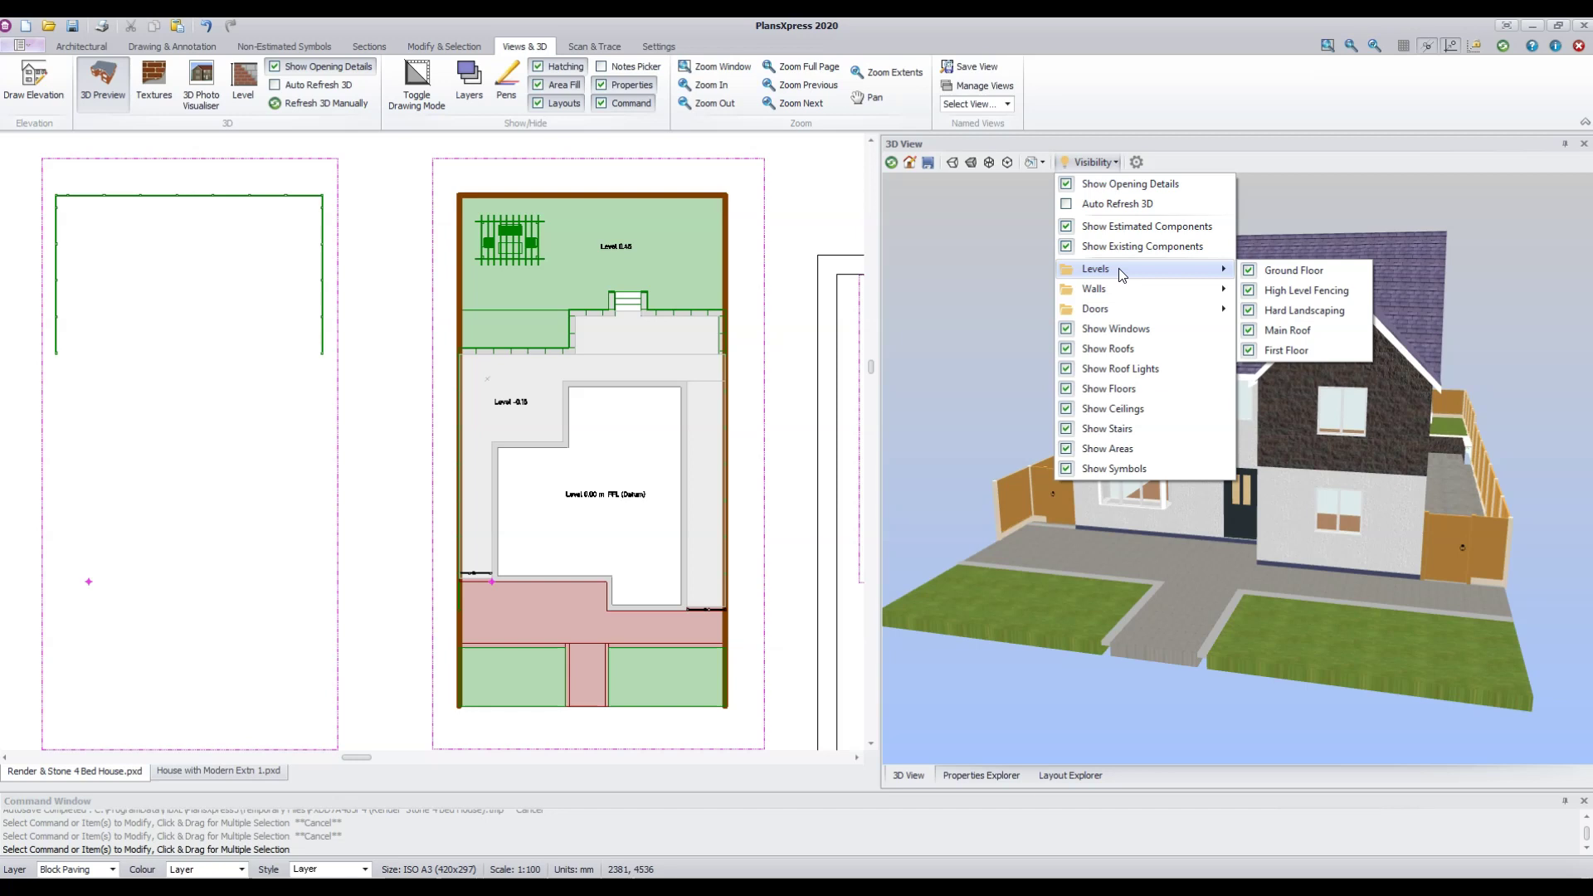
Isolate the Ground Floor in 3D by hiding High Level Fencing, Hard Landscaping, Main Roof and First Floor, and inspect its rooms from above
click(1250, 292)
click(1253, 311)
click(1255, 330)
click(1257, 350)
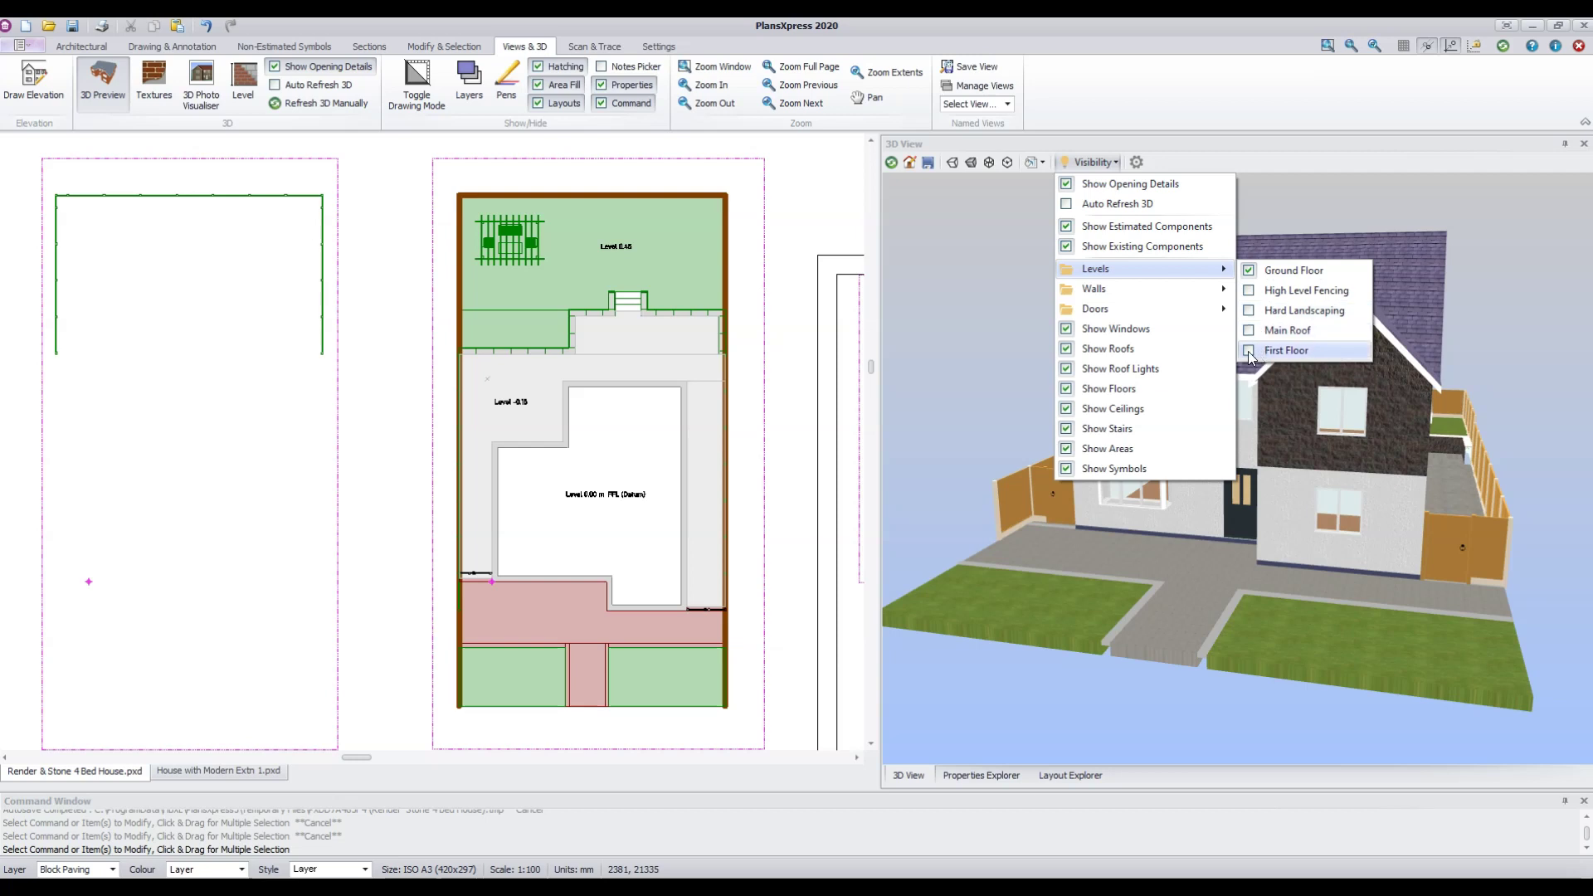
click(892, 163)
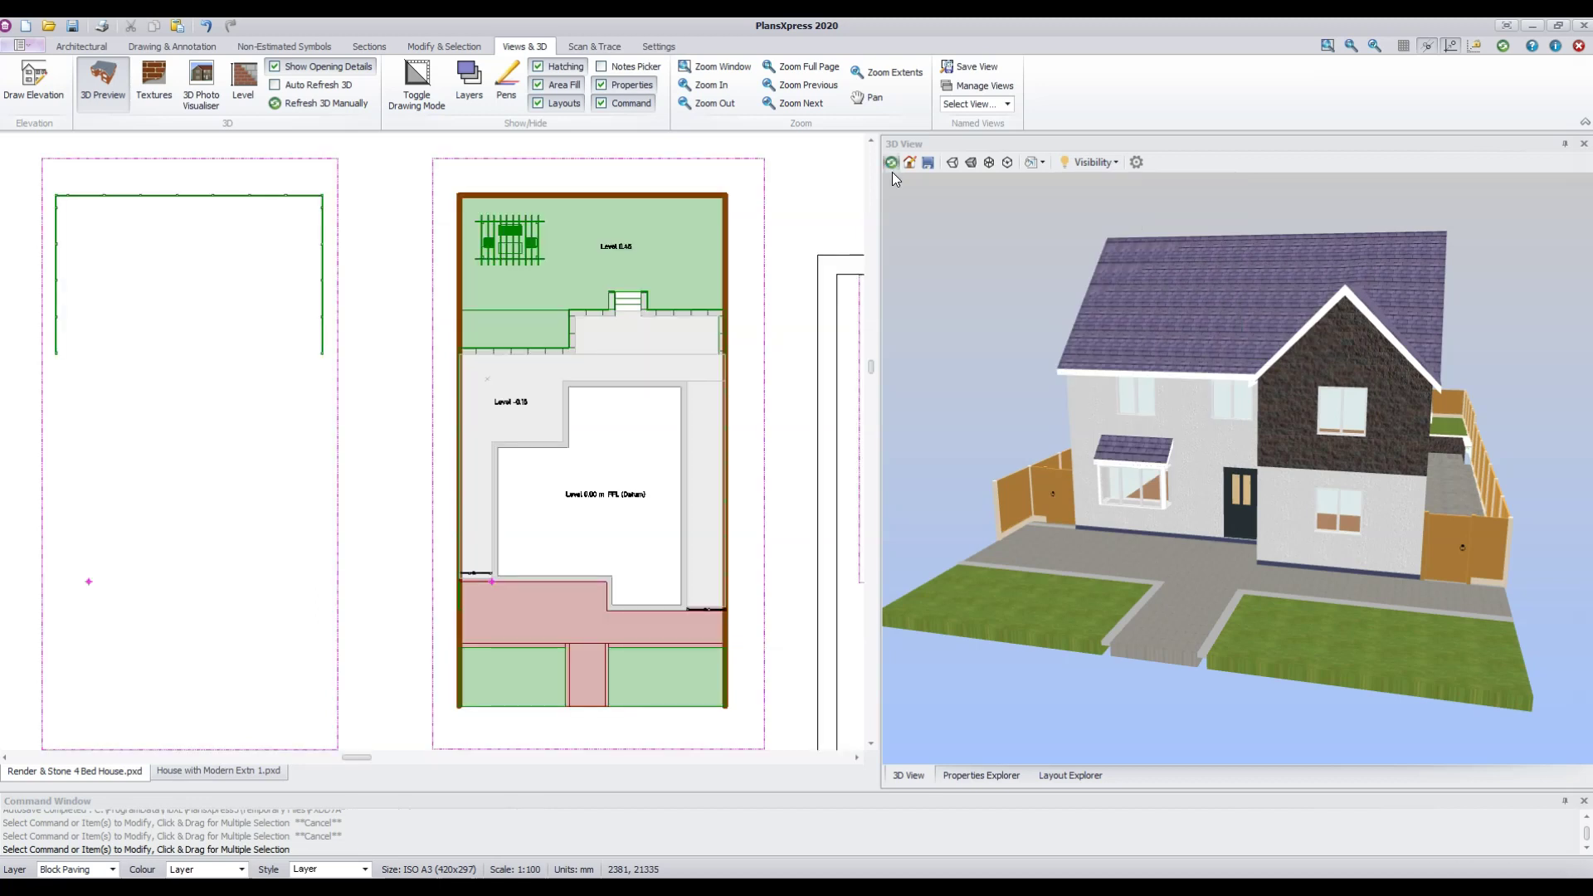
drag(1204, 515, 1302, 606)
scroll(1297, 525, up, 3)
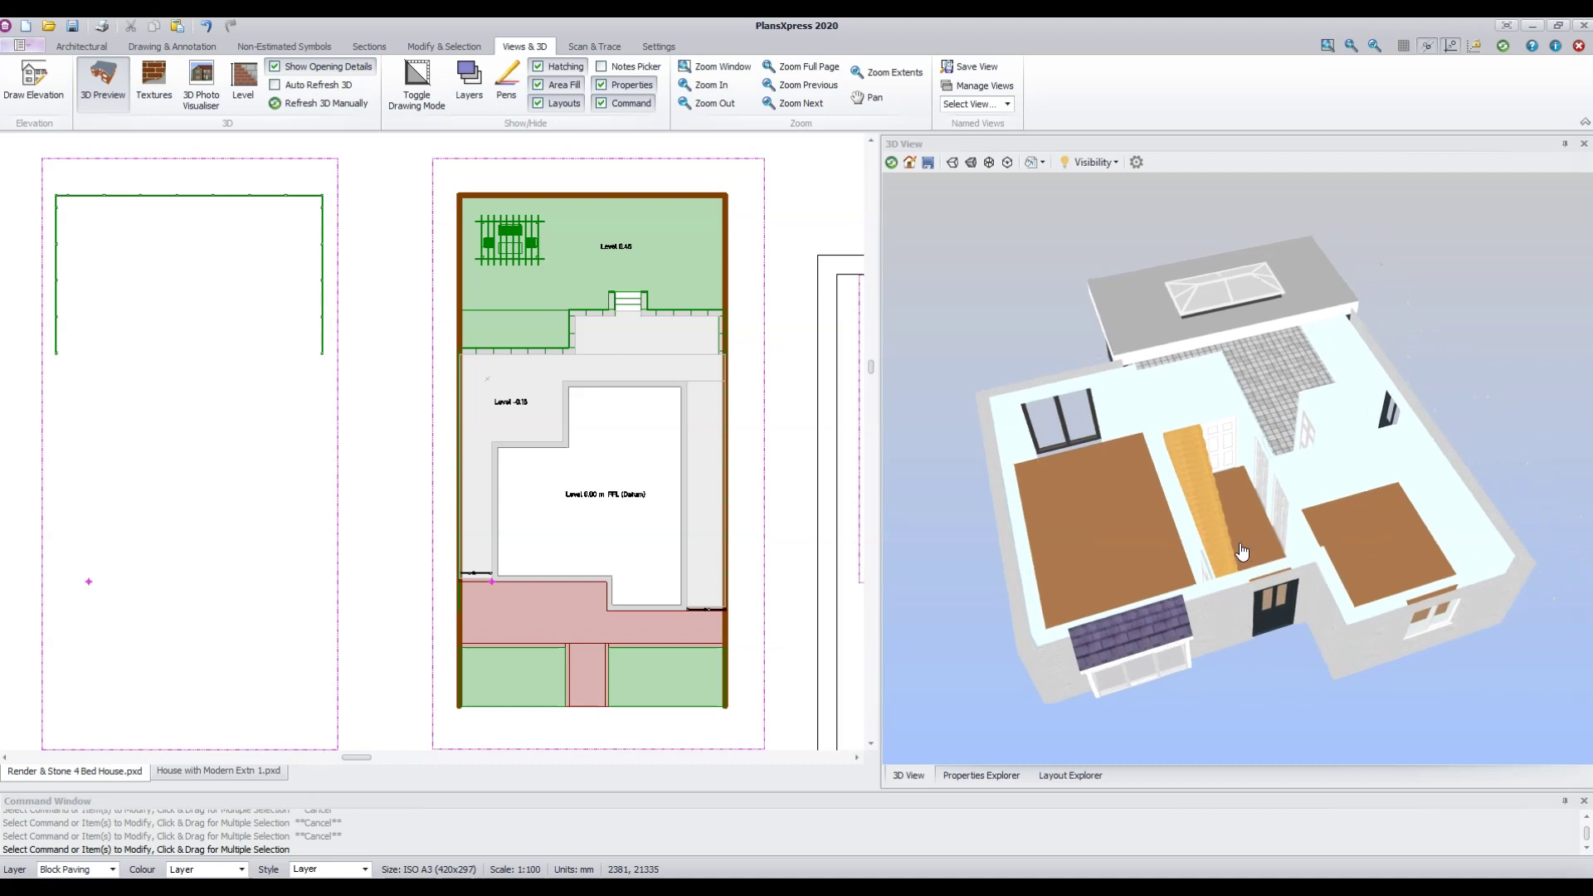
drag(1242, 551, 1245, 549)
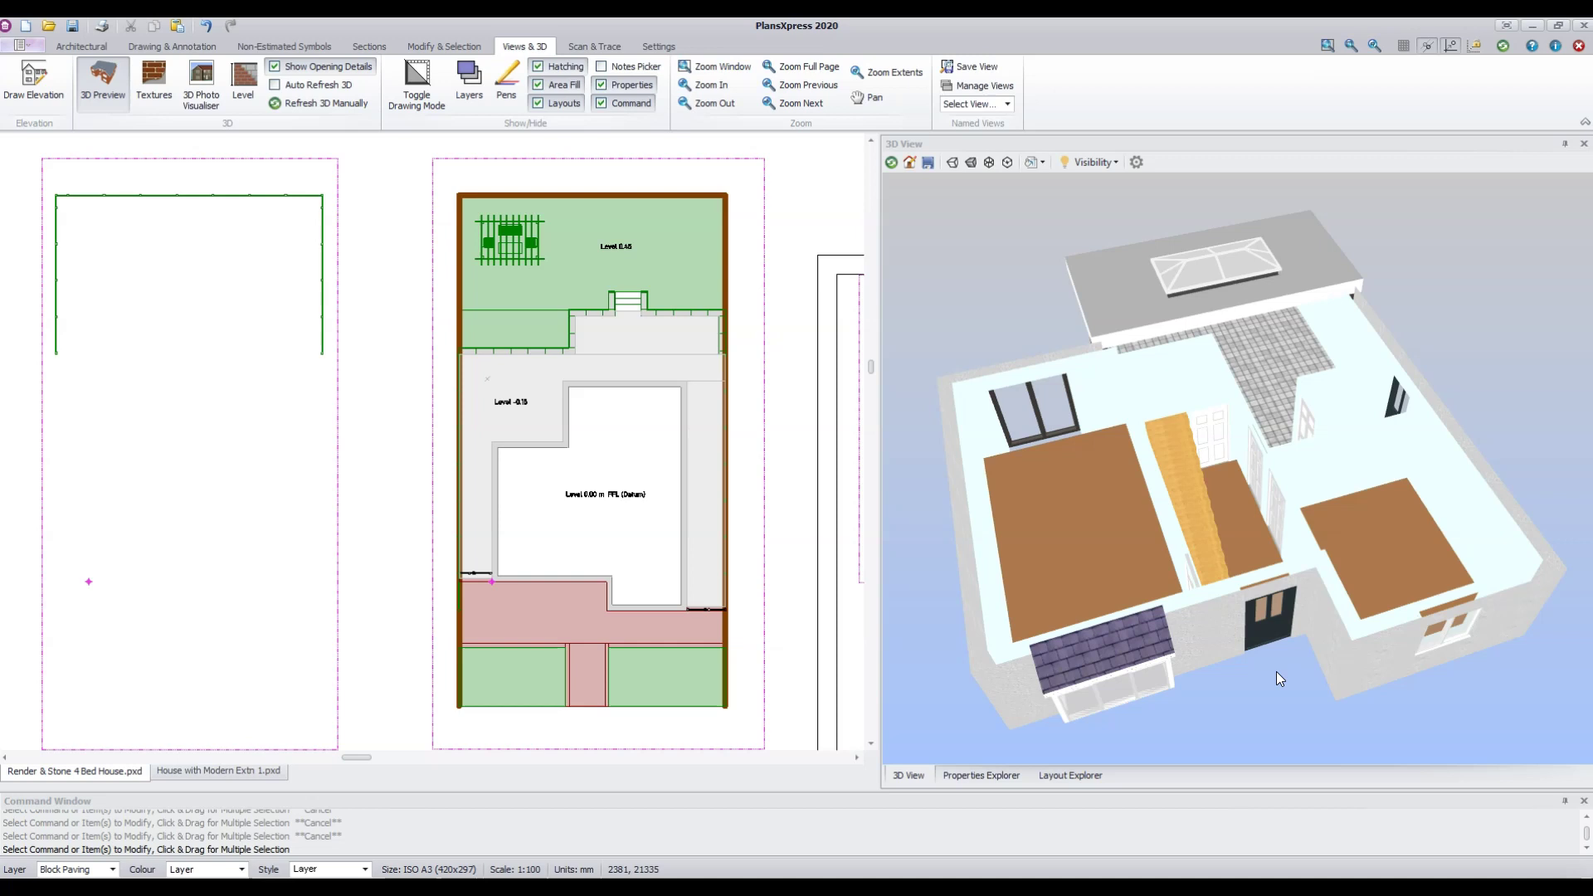
click(156, 48)
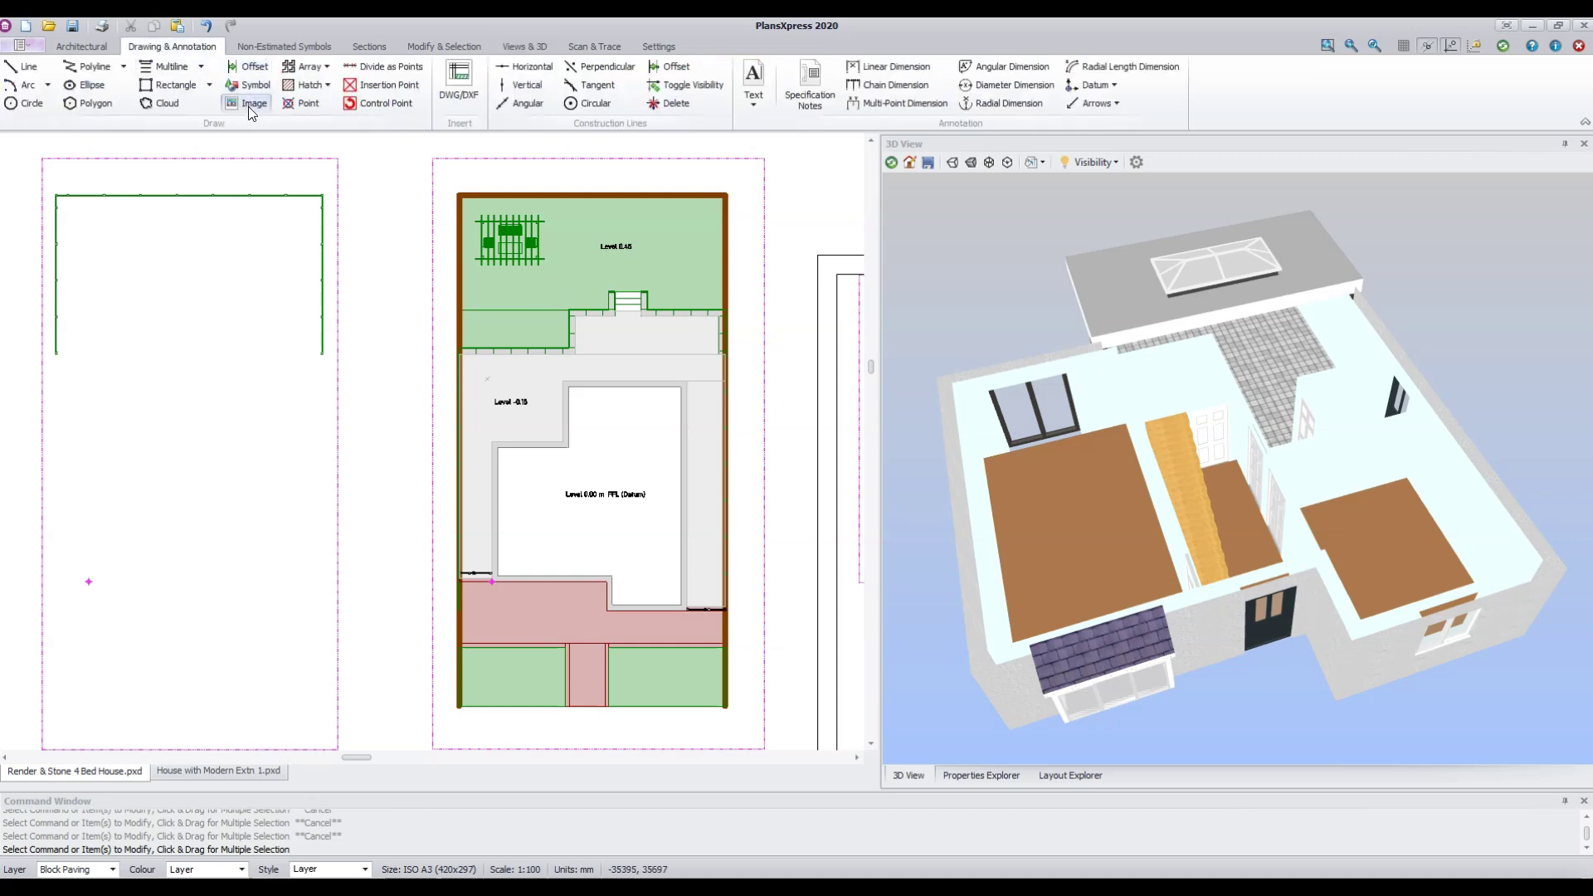
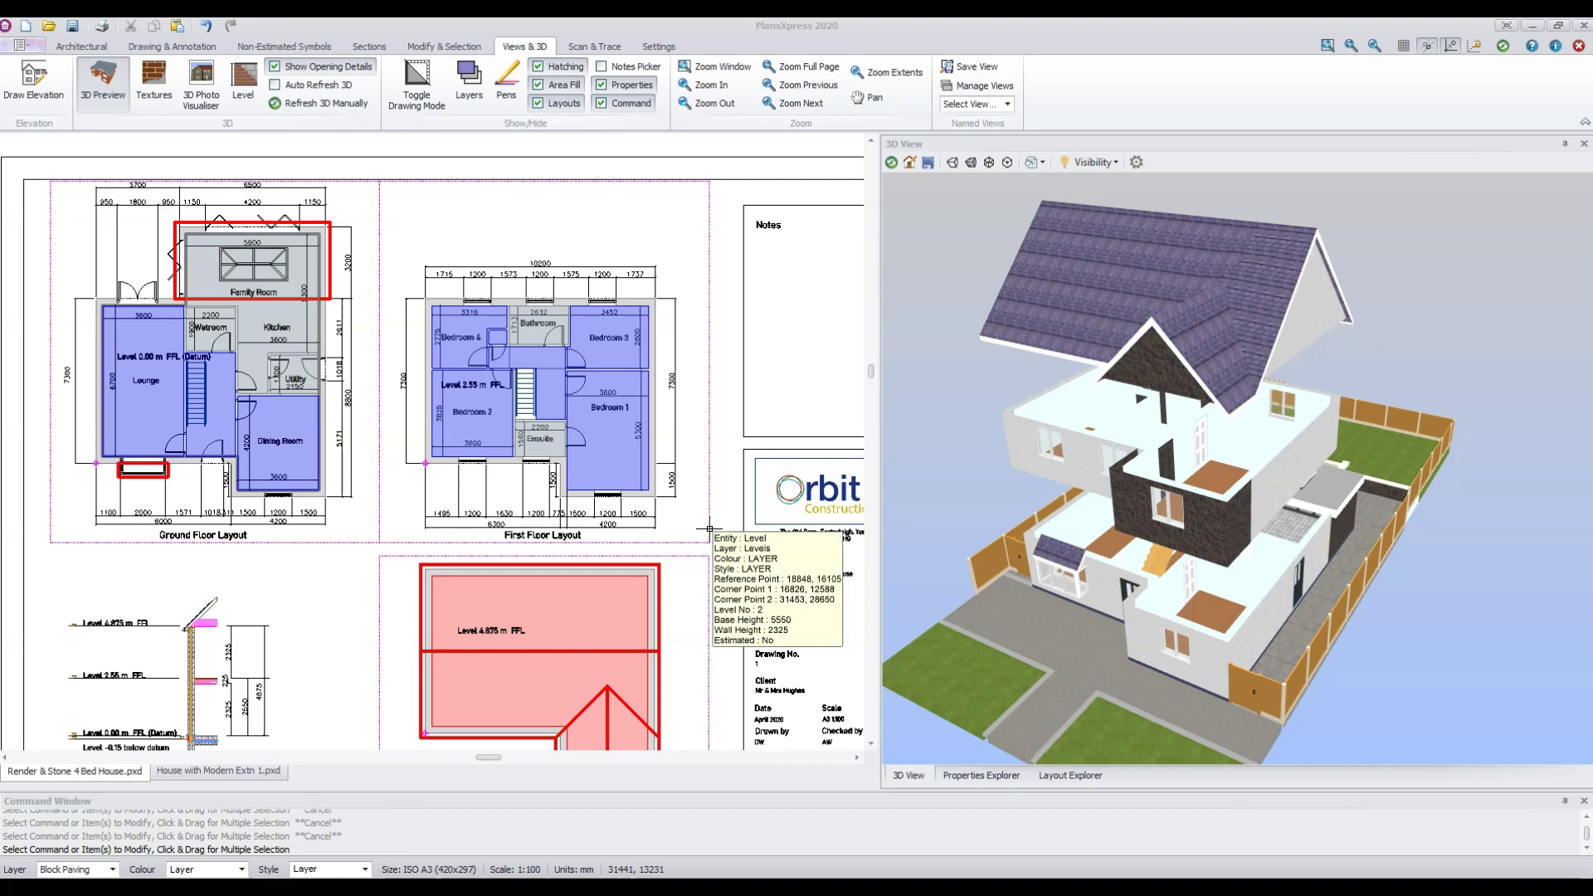
Examine the base heights of the First Floor and Main Roof levels and view the separated storeys in 3D
double_click(711, 530)
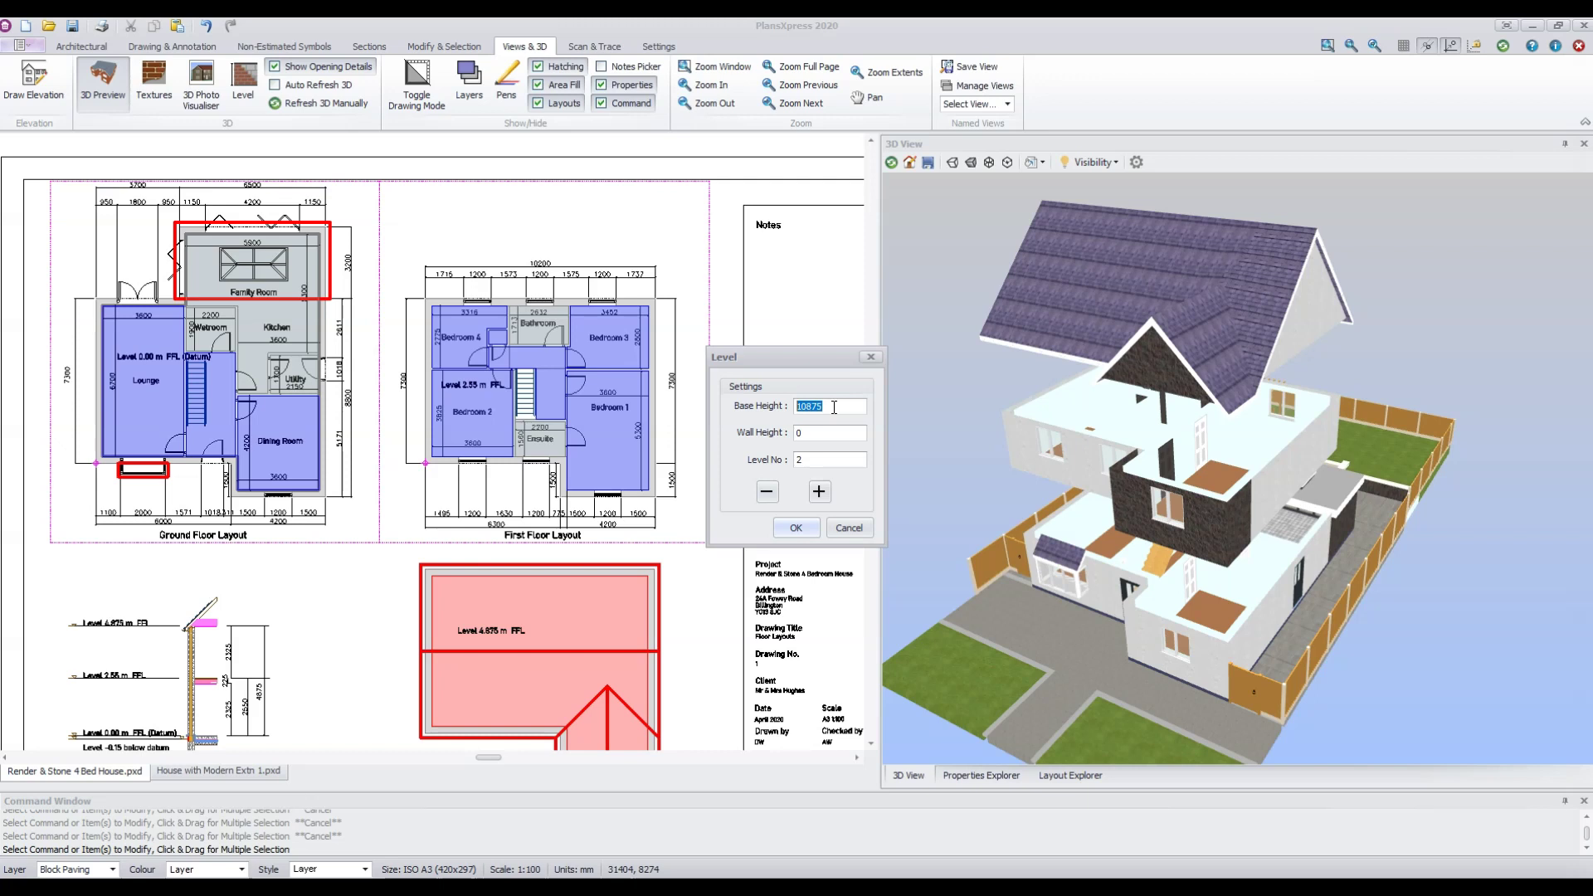
click(789, 531)
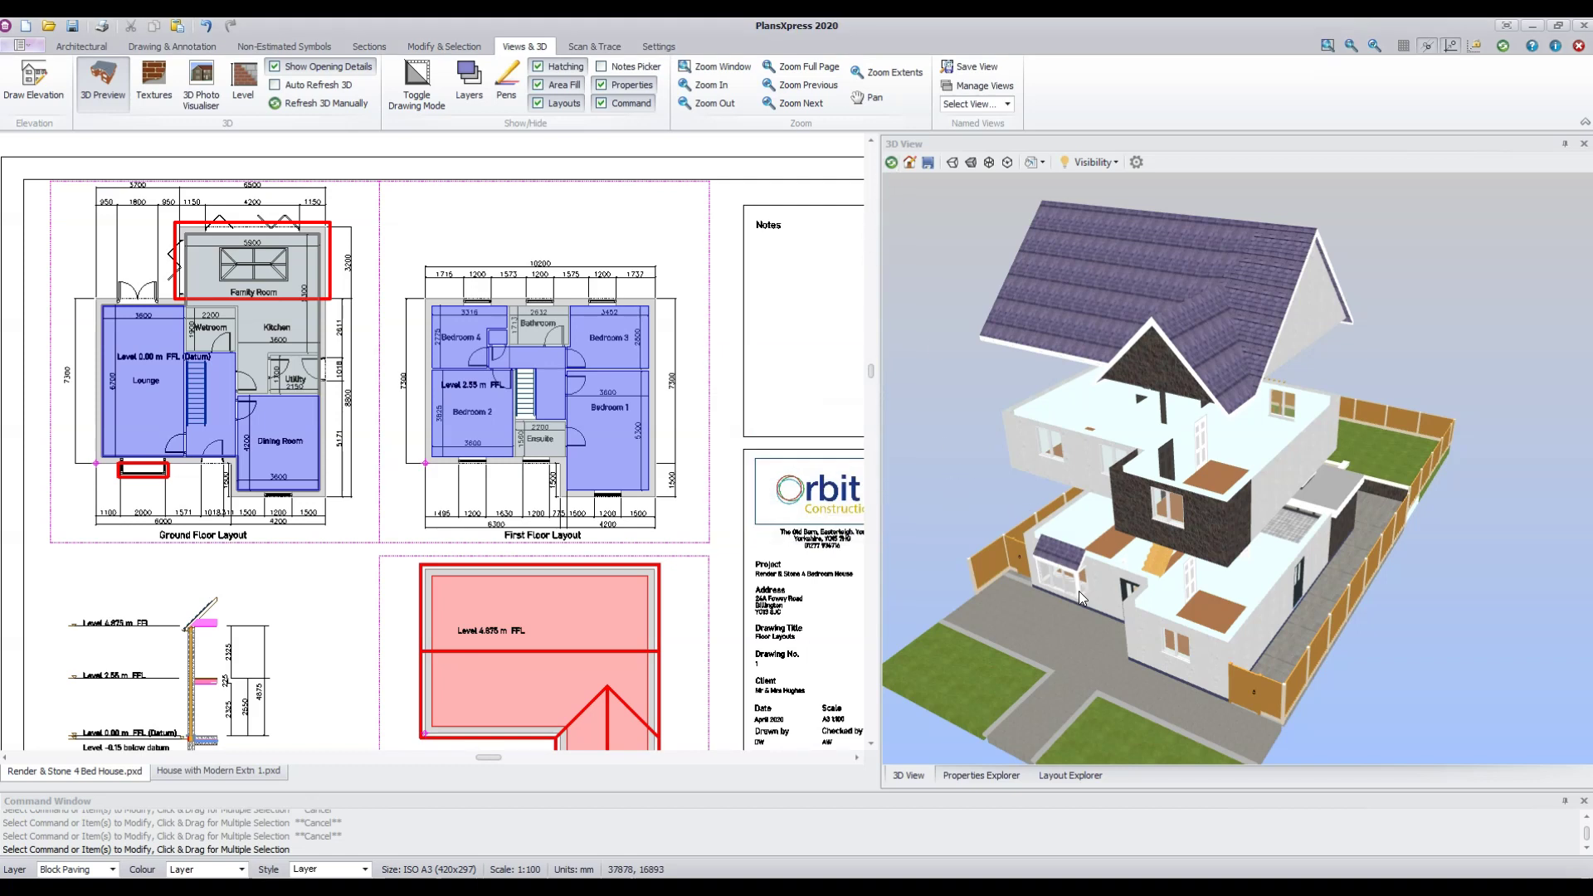
drag(1079, 592, 1117, 560)
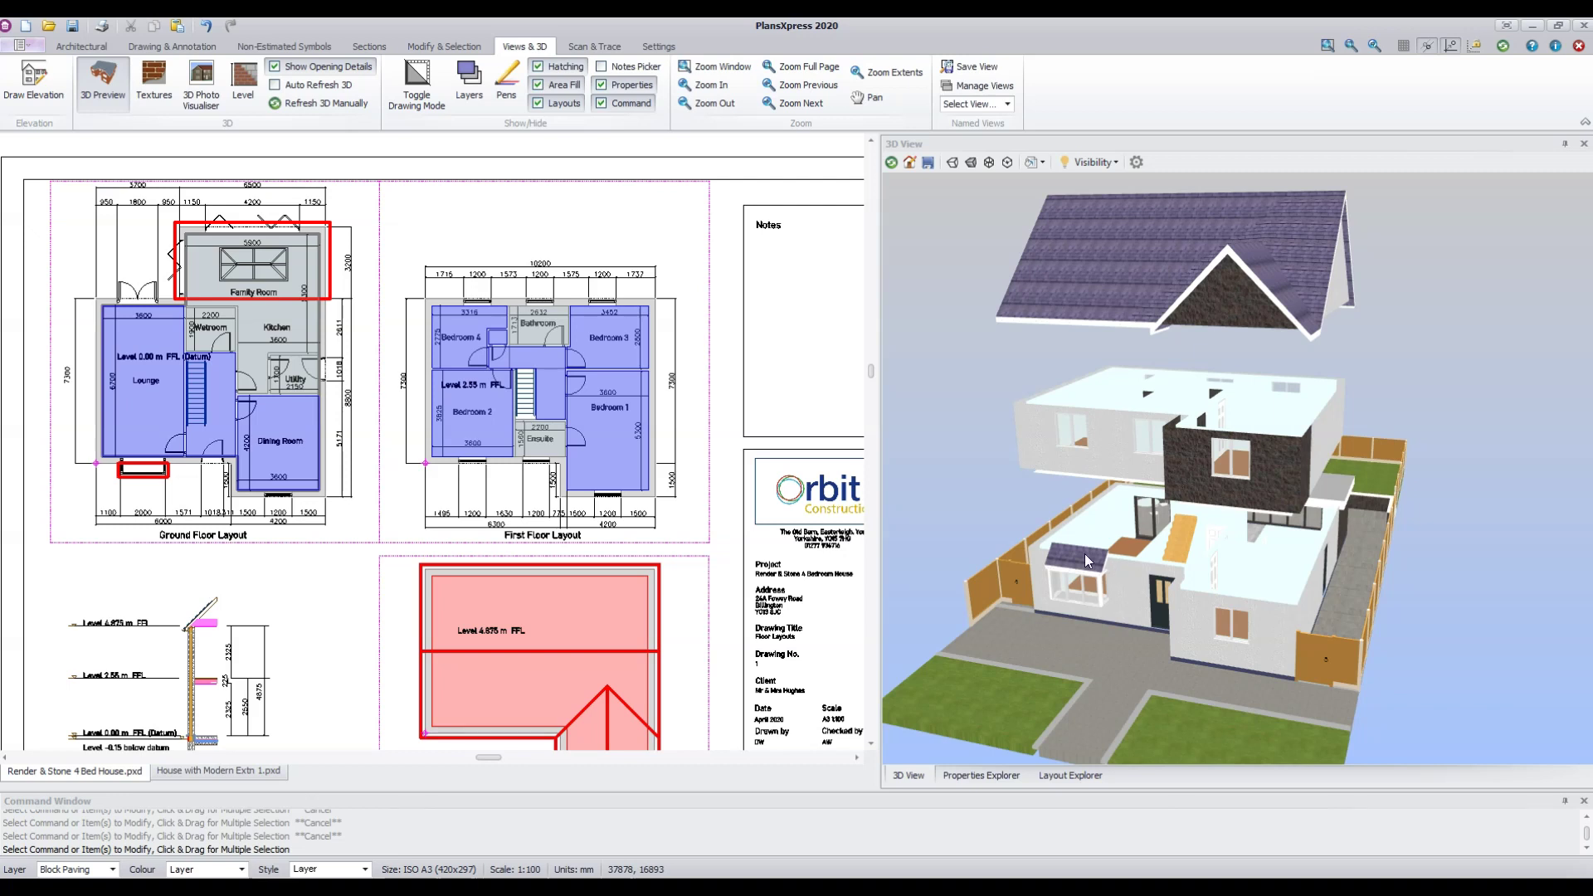
Set the base height to 2550 for the First Floor level and 4875 for the Main Roof level, and refresh the 3D model
double_click(707, 480)
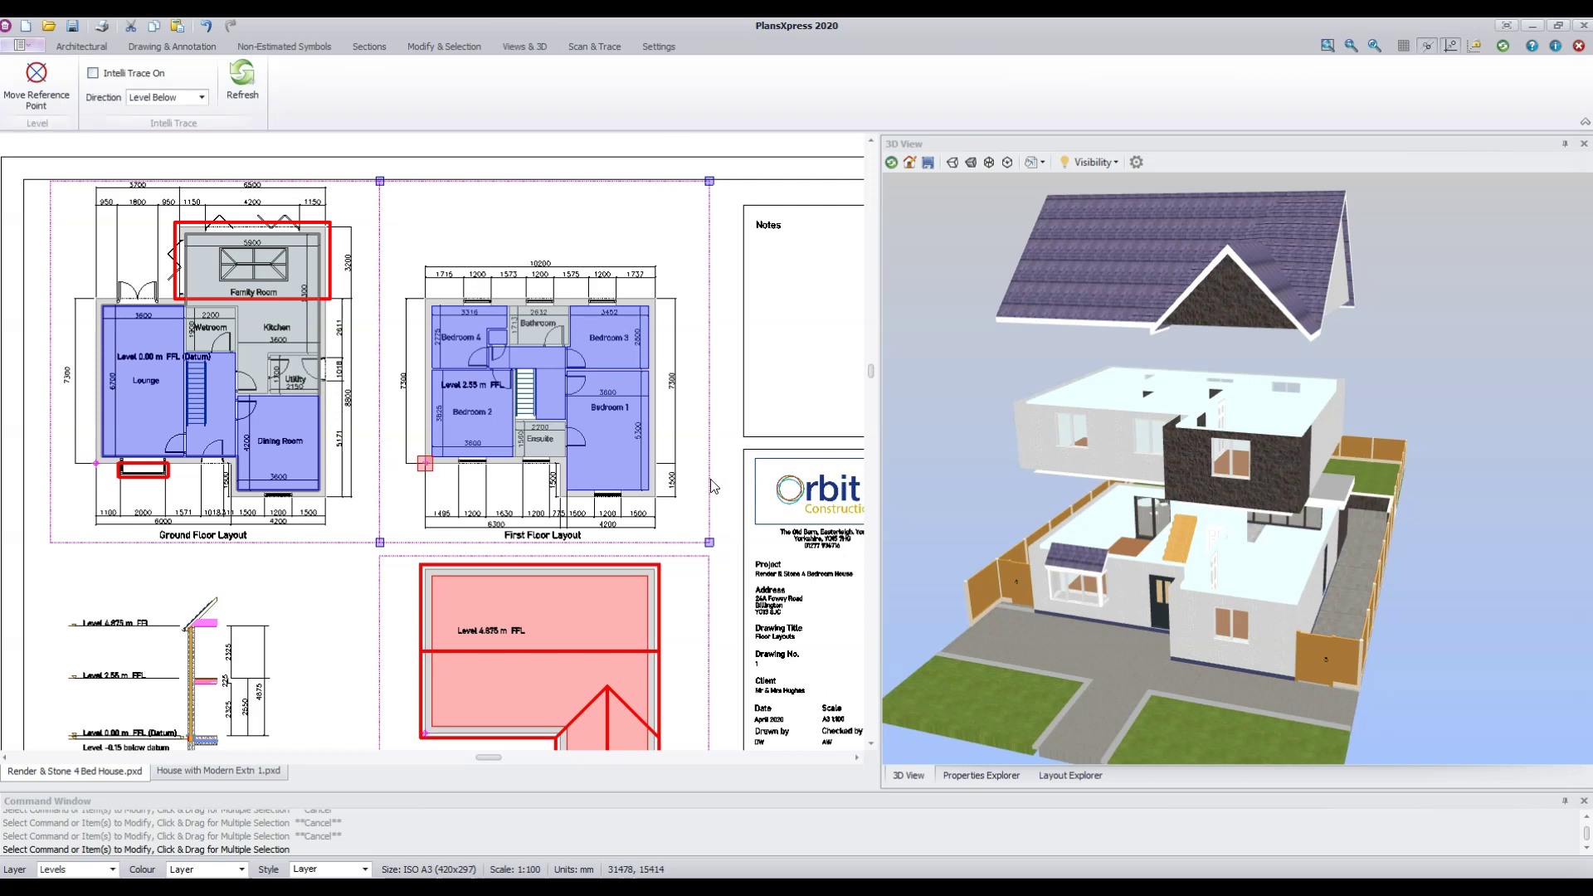
text(2550)
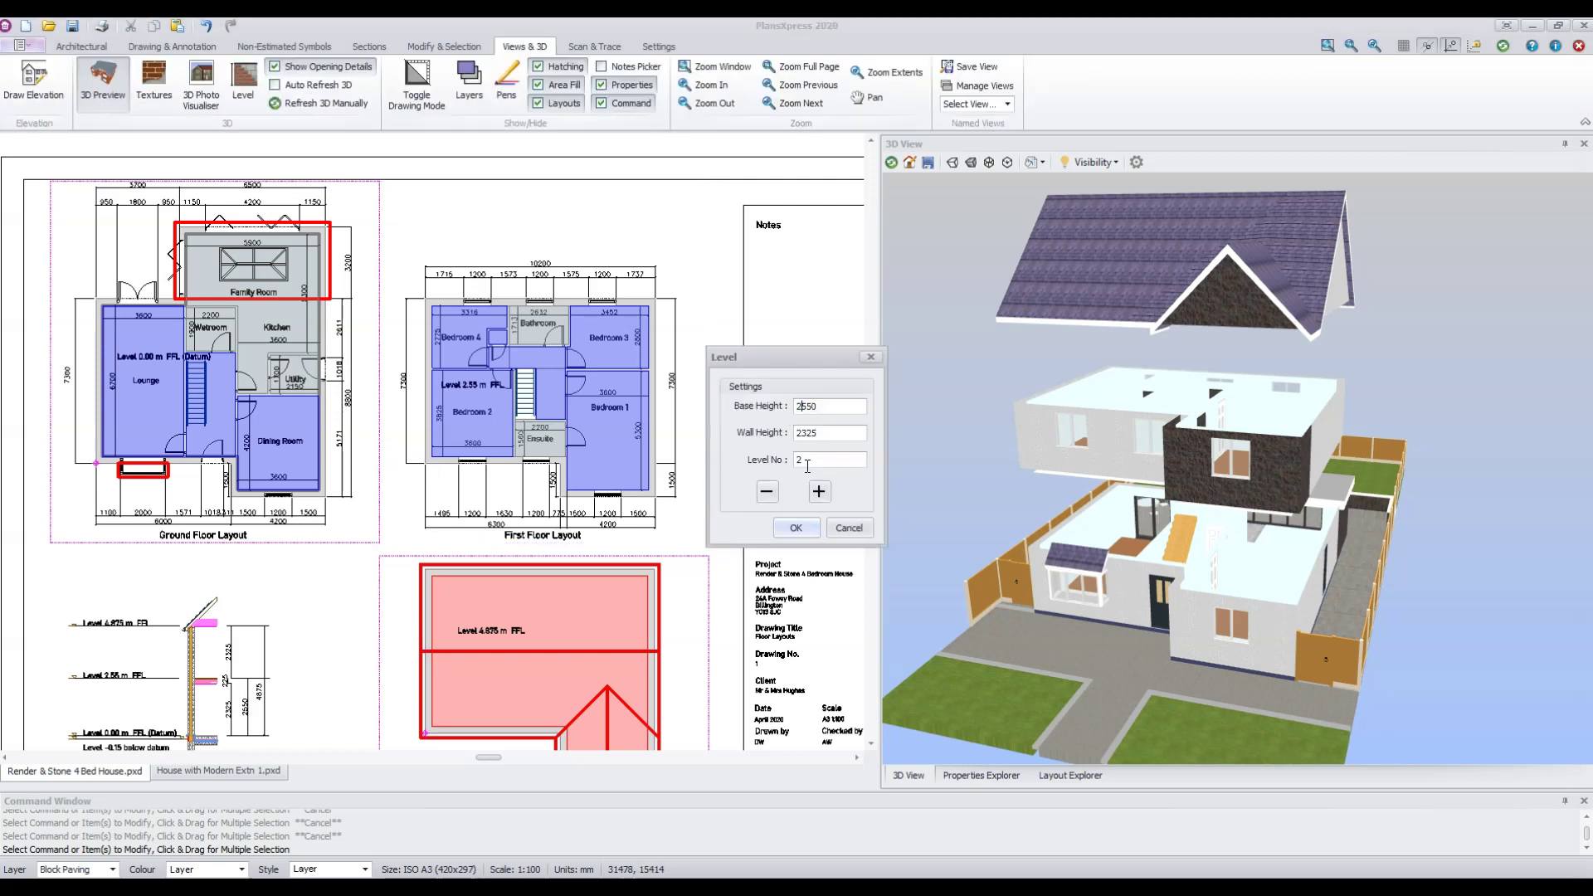
click(795, 529)
double_click(719, 598)
text(4875)
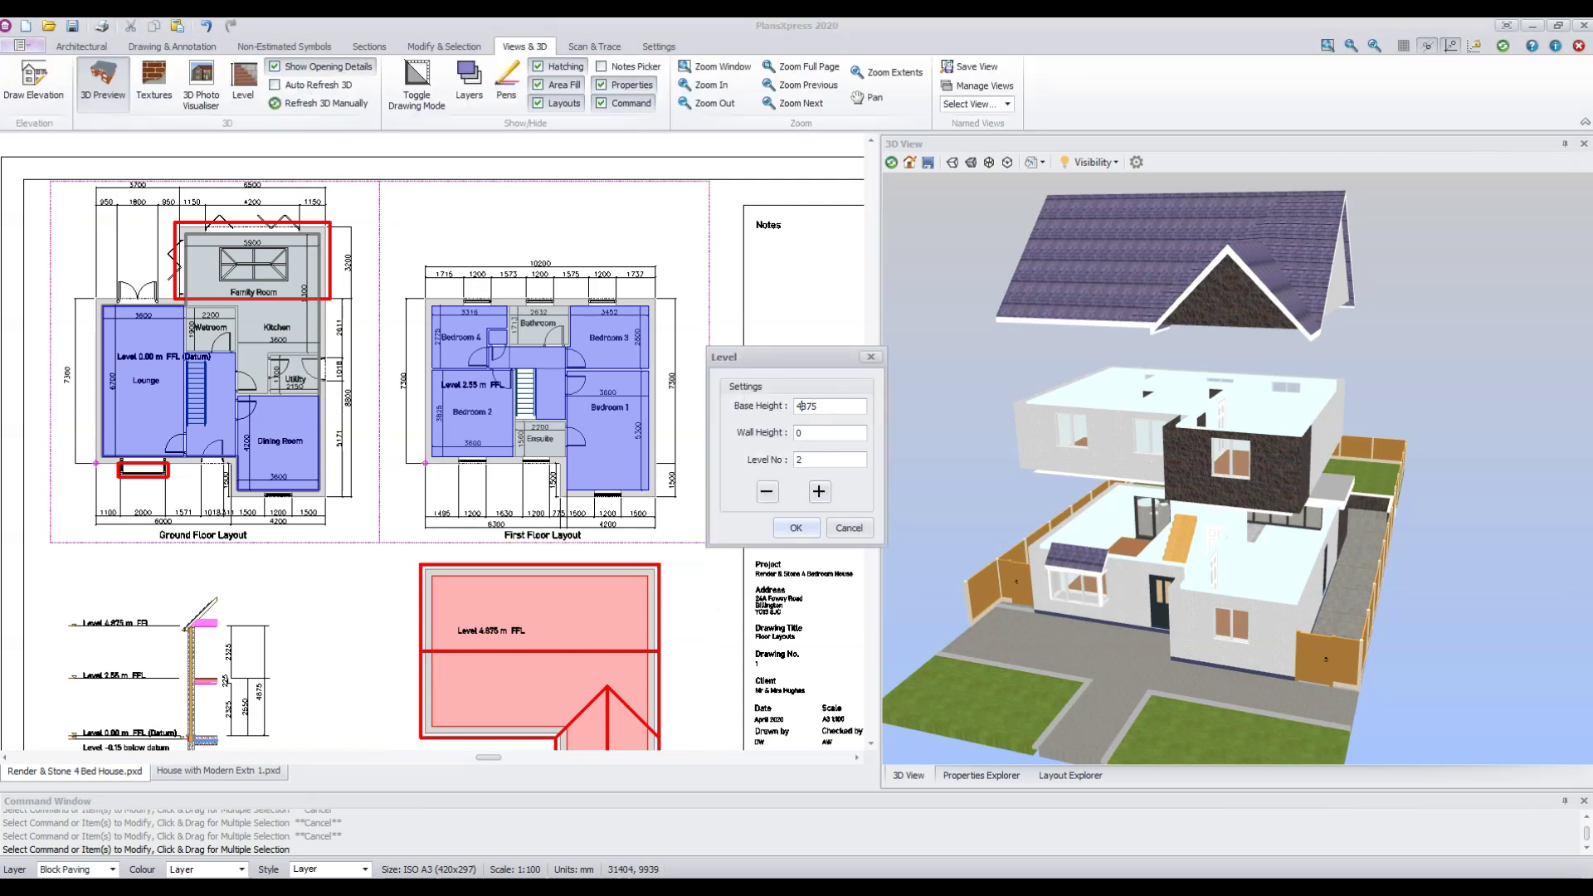
click(796, 528)
click(891, 163)
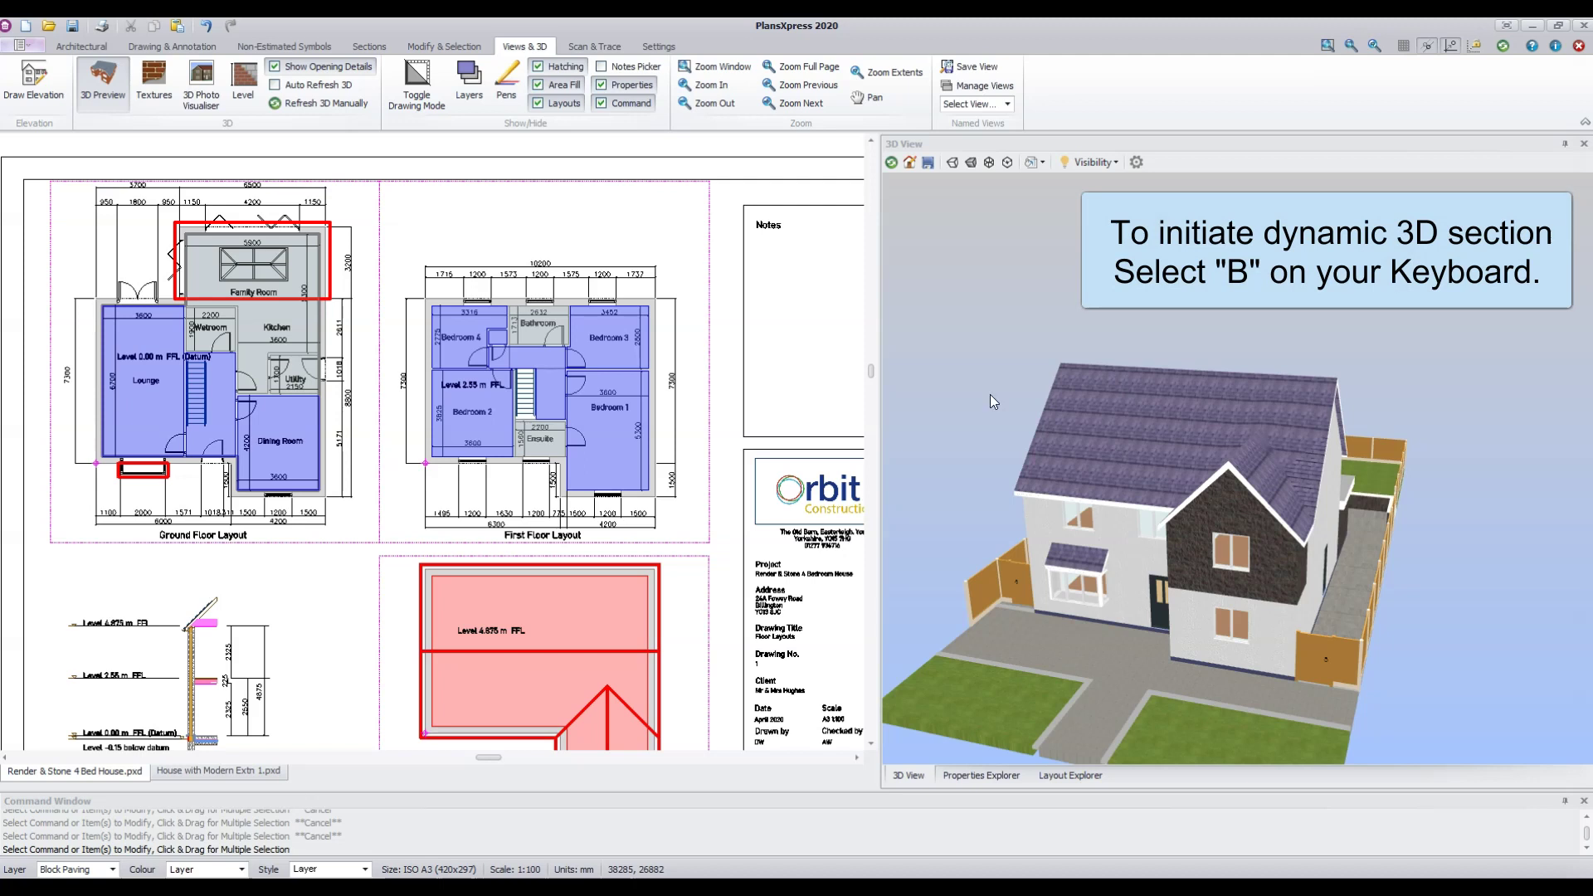
Section the 3D model dynamically through the front of the house and inspect the cut from the front and side
scroll(990, 395, up, 2)
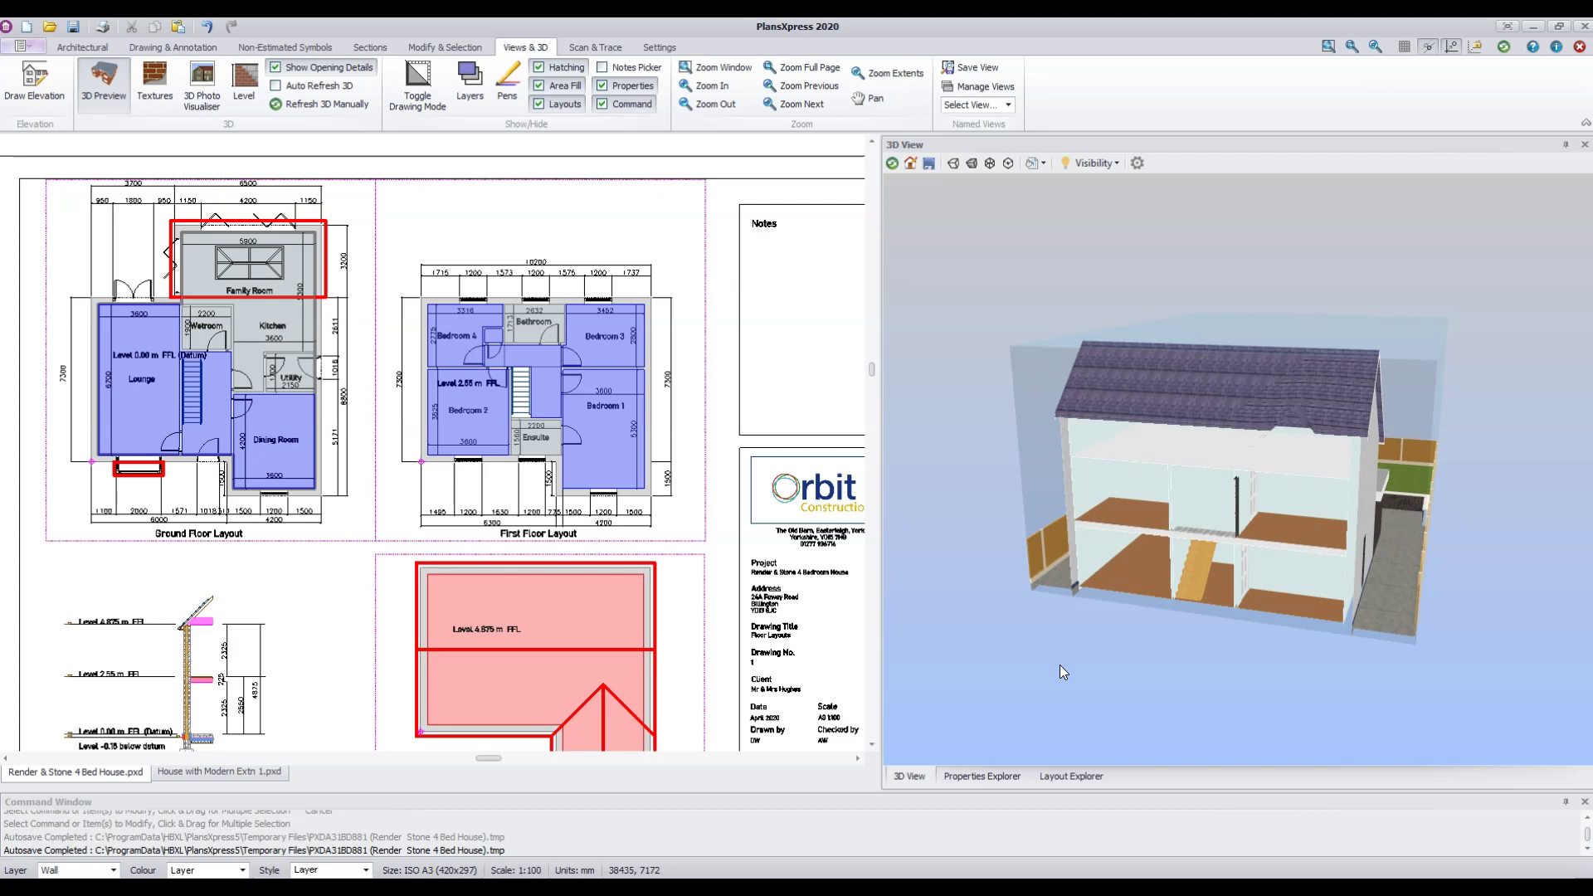
drag(1040, 696, 1136, 726)
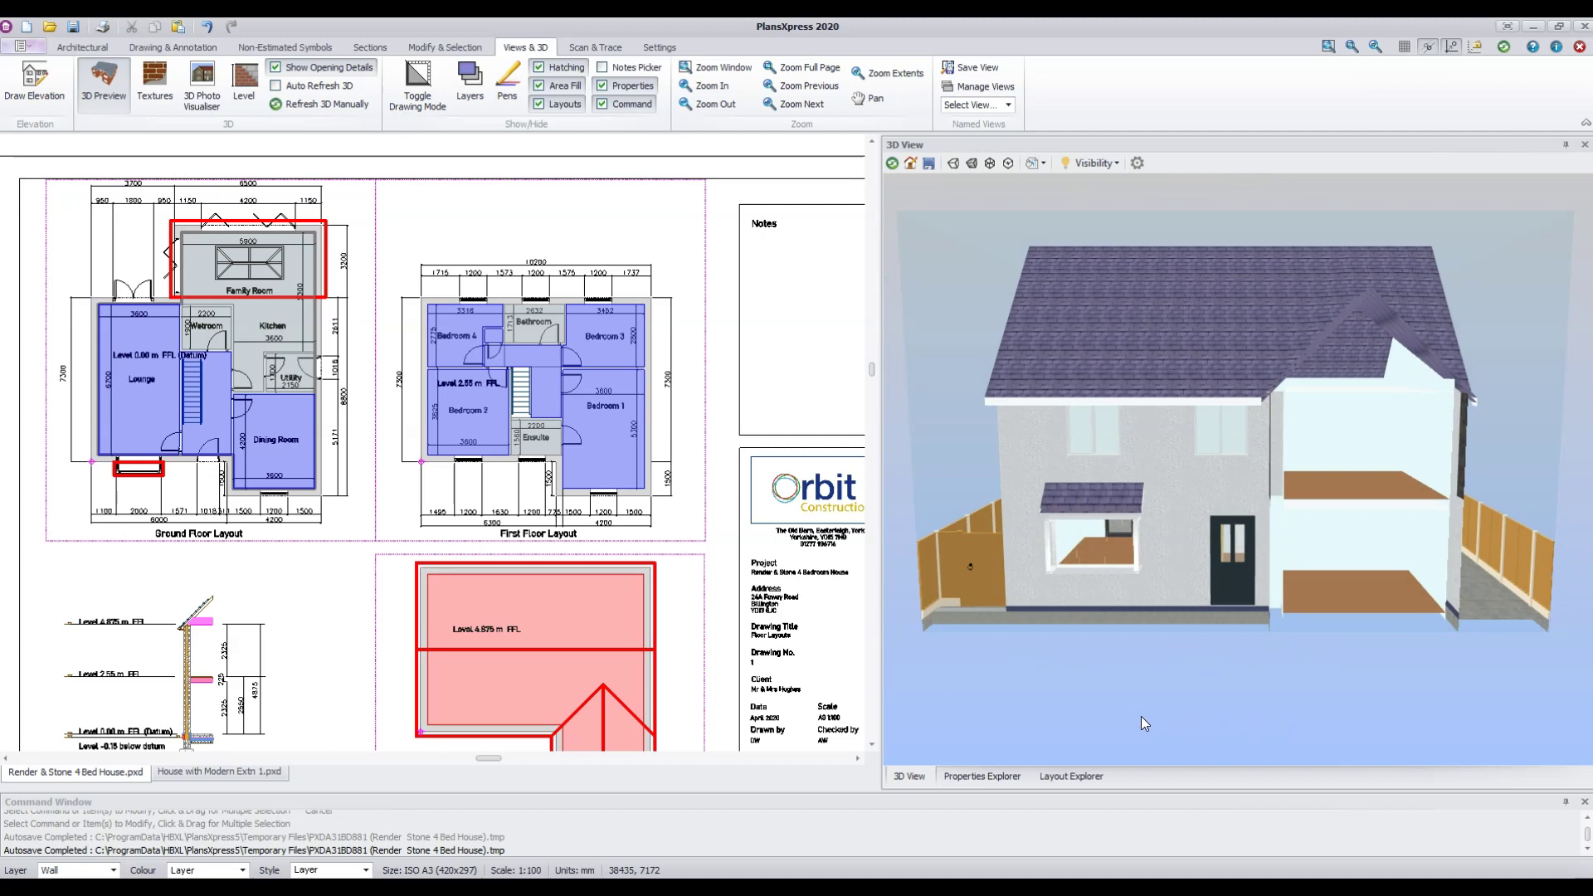
drag(1122, 728, 1303, 724)
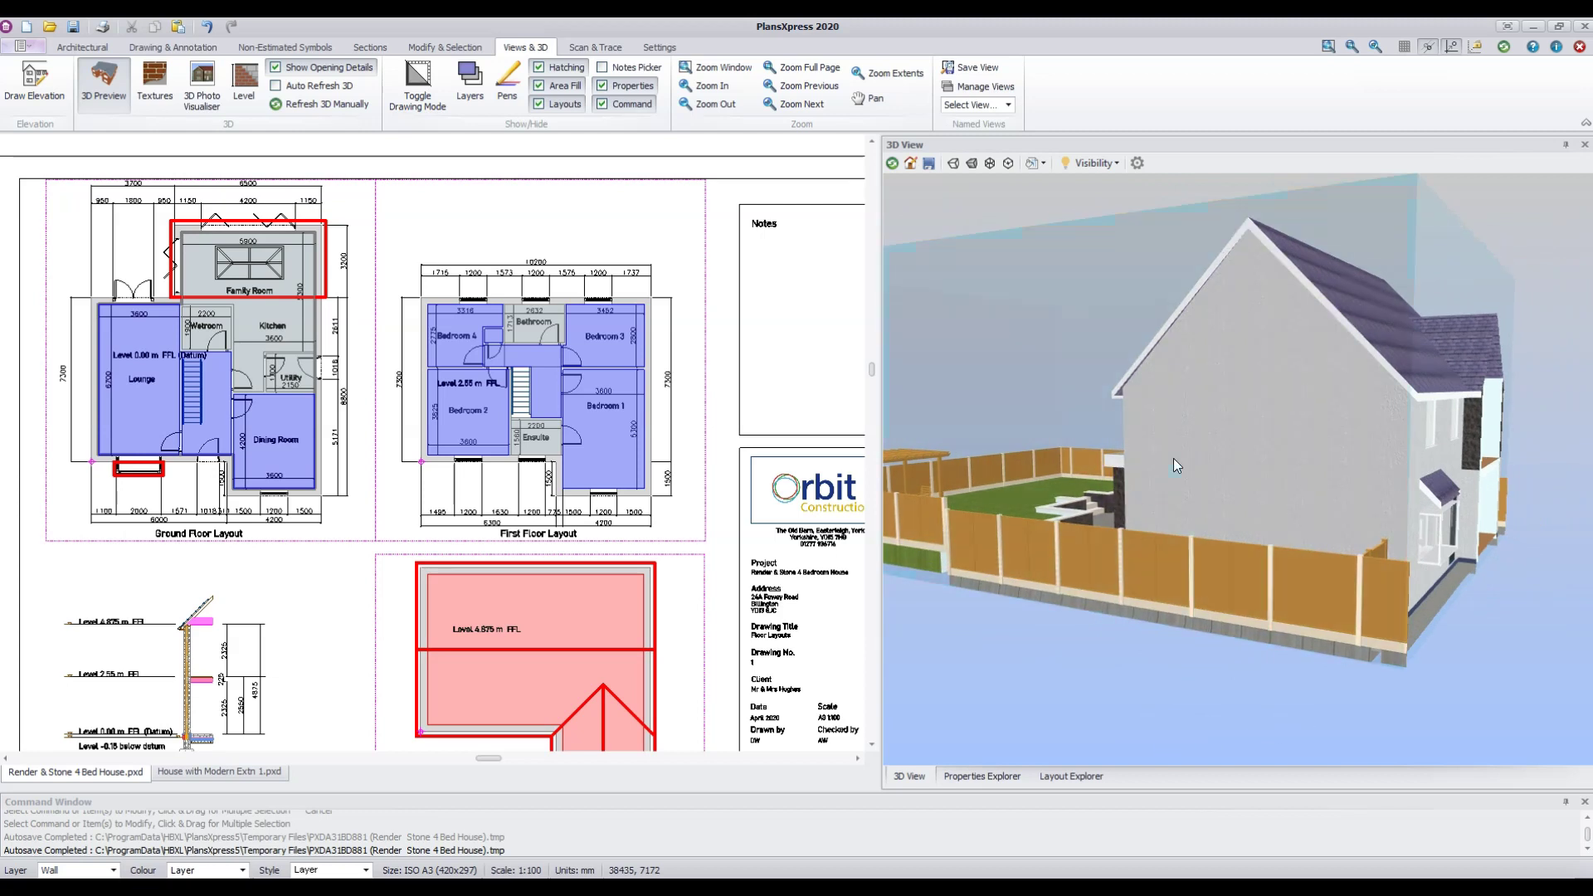
Cut the dynamic 3D section through the lounge-side gable, the front and the roof, and inspect the exposed rooms from above
click(1169, 454)
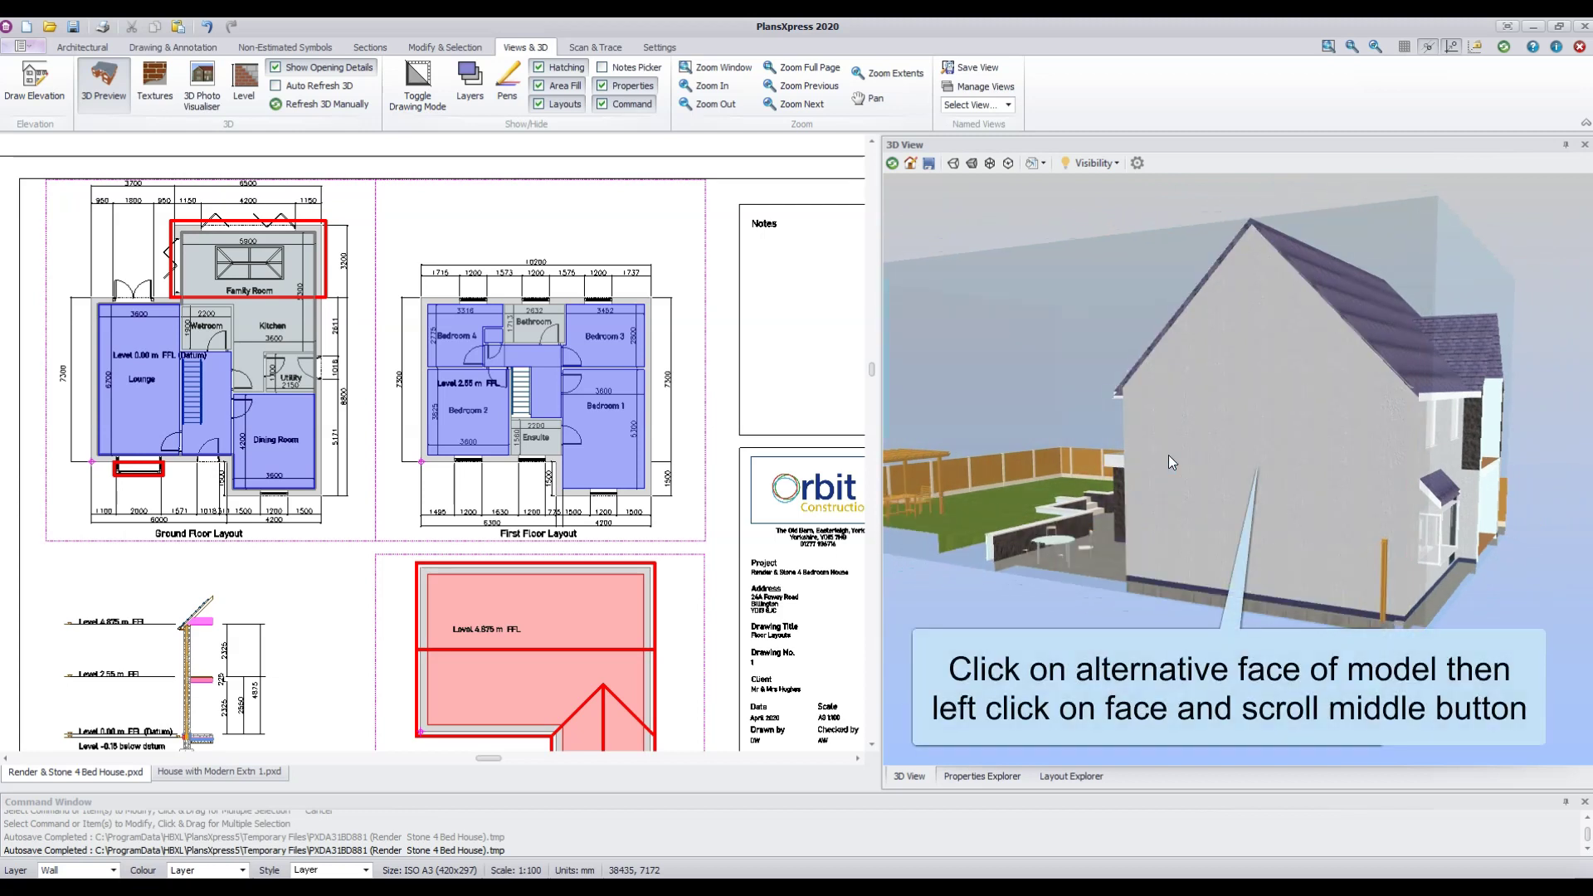
click(1170, 455)
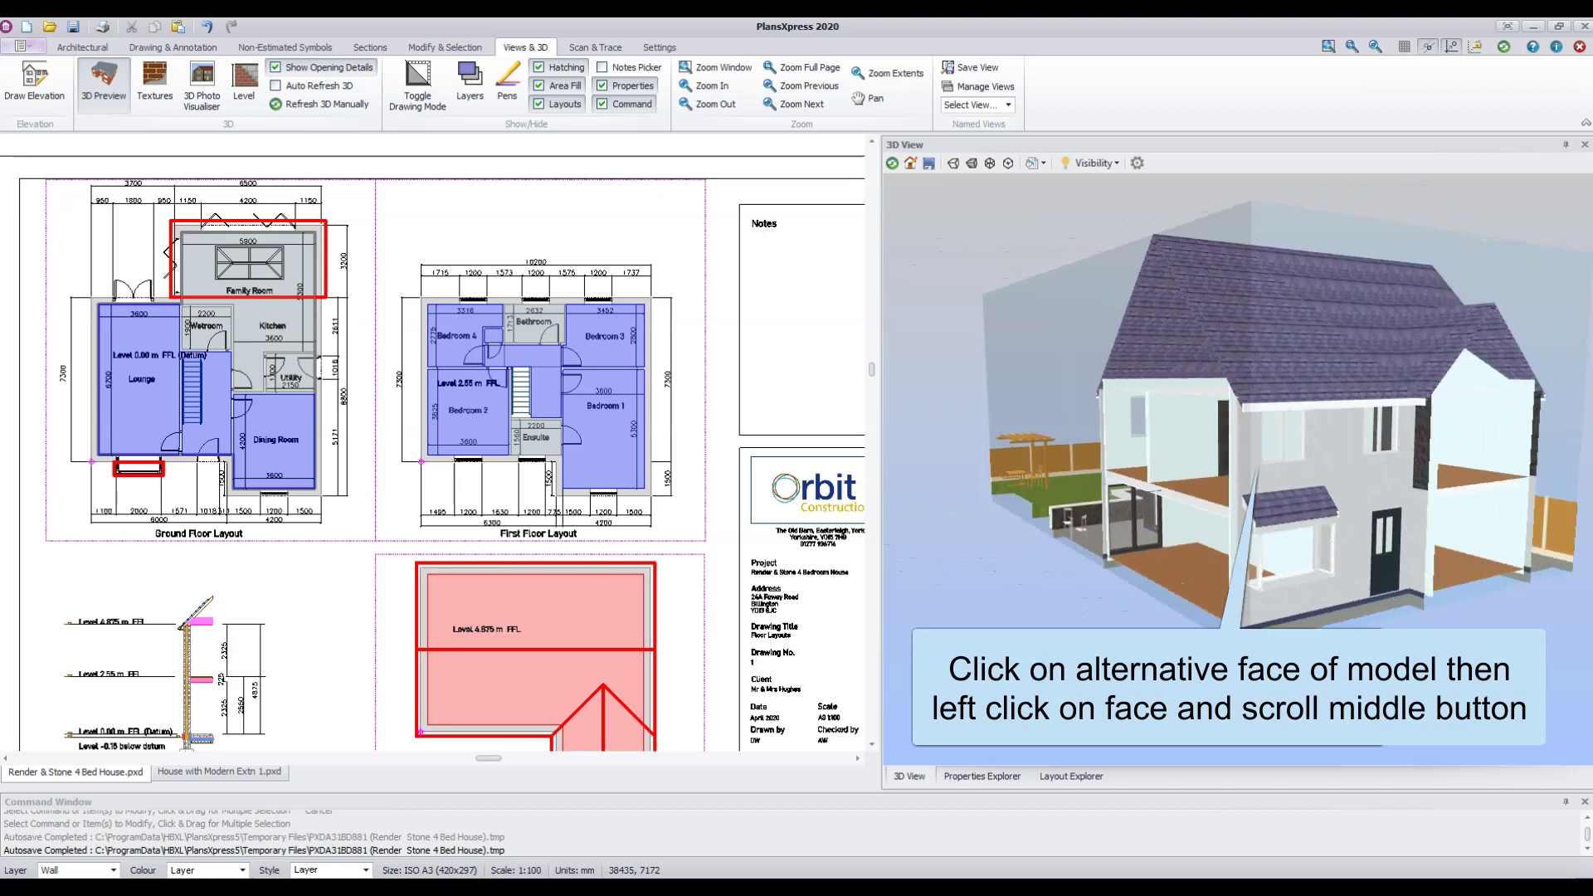
click(1381, 593)
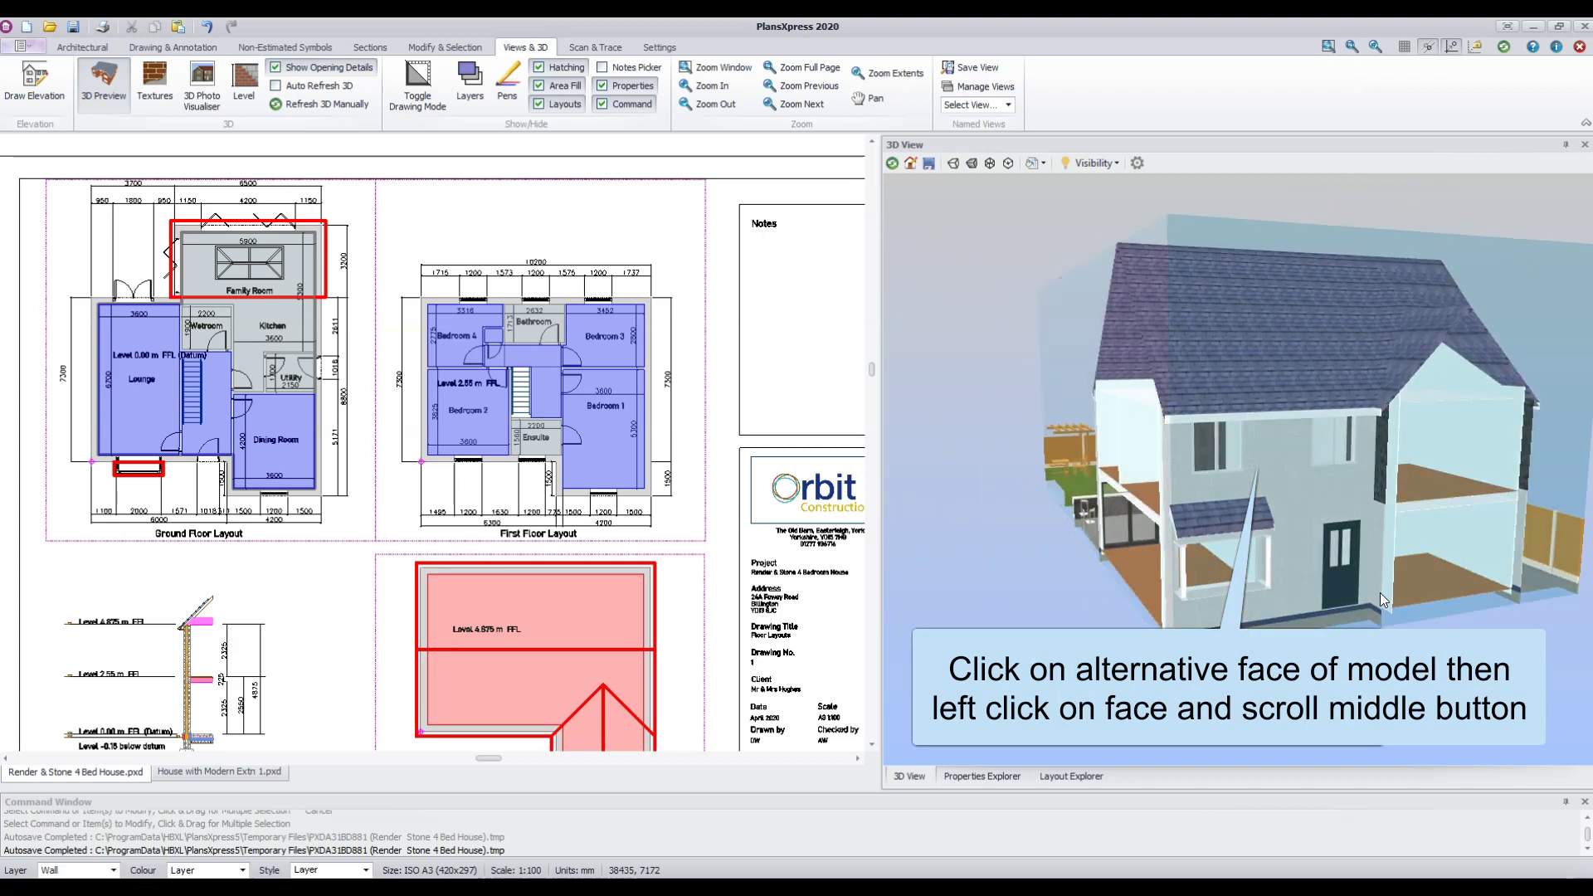
scroll(1377, 585, down, 5)
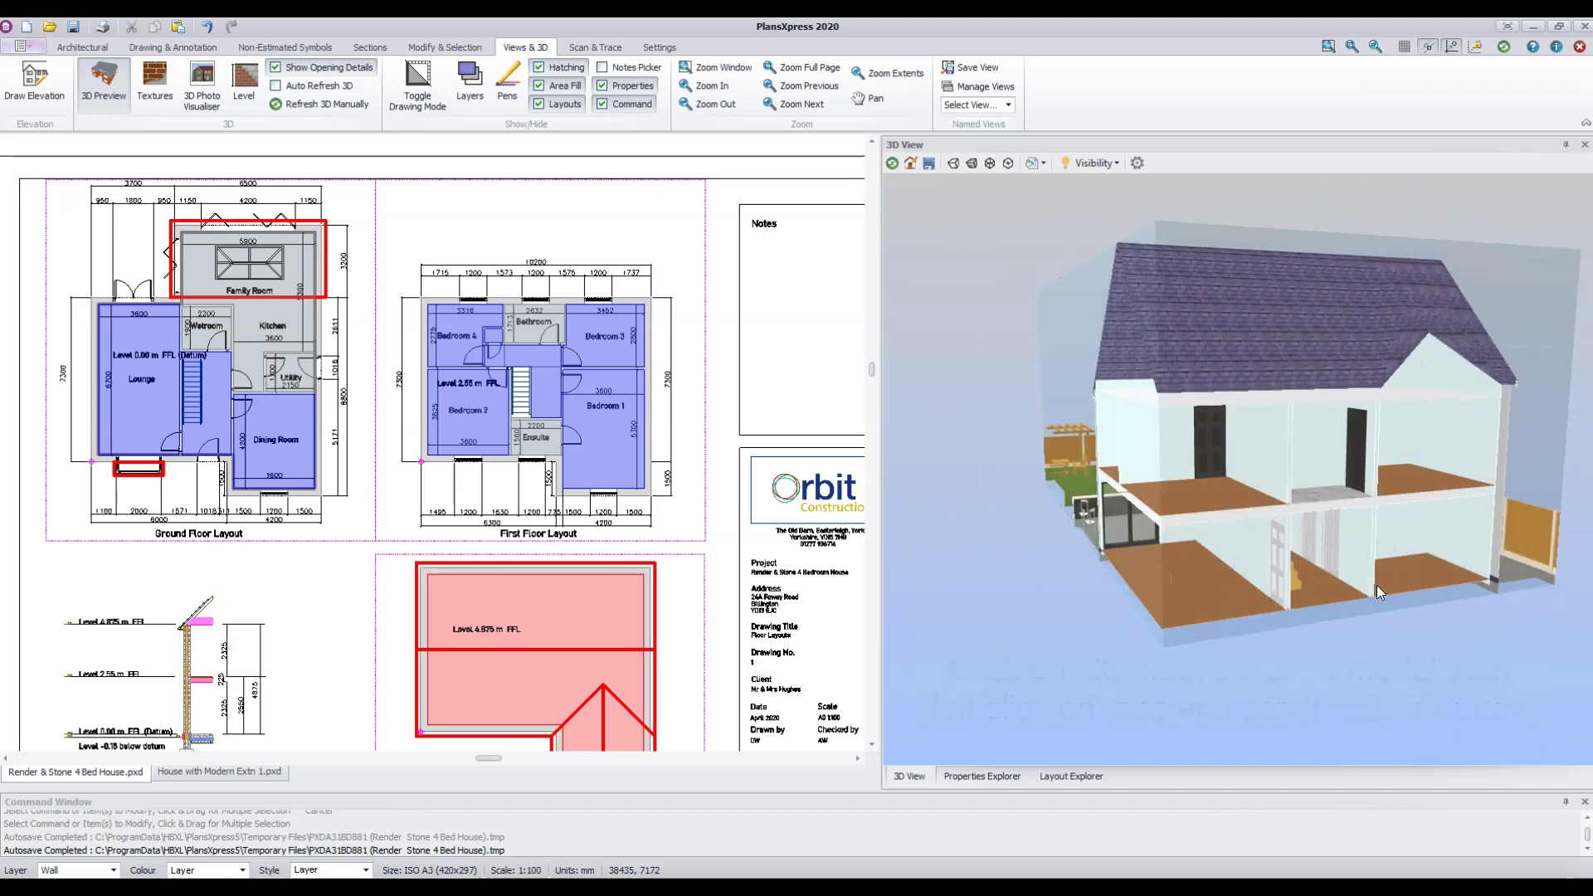
drag(1291, 678, 1327, 753)
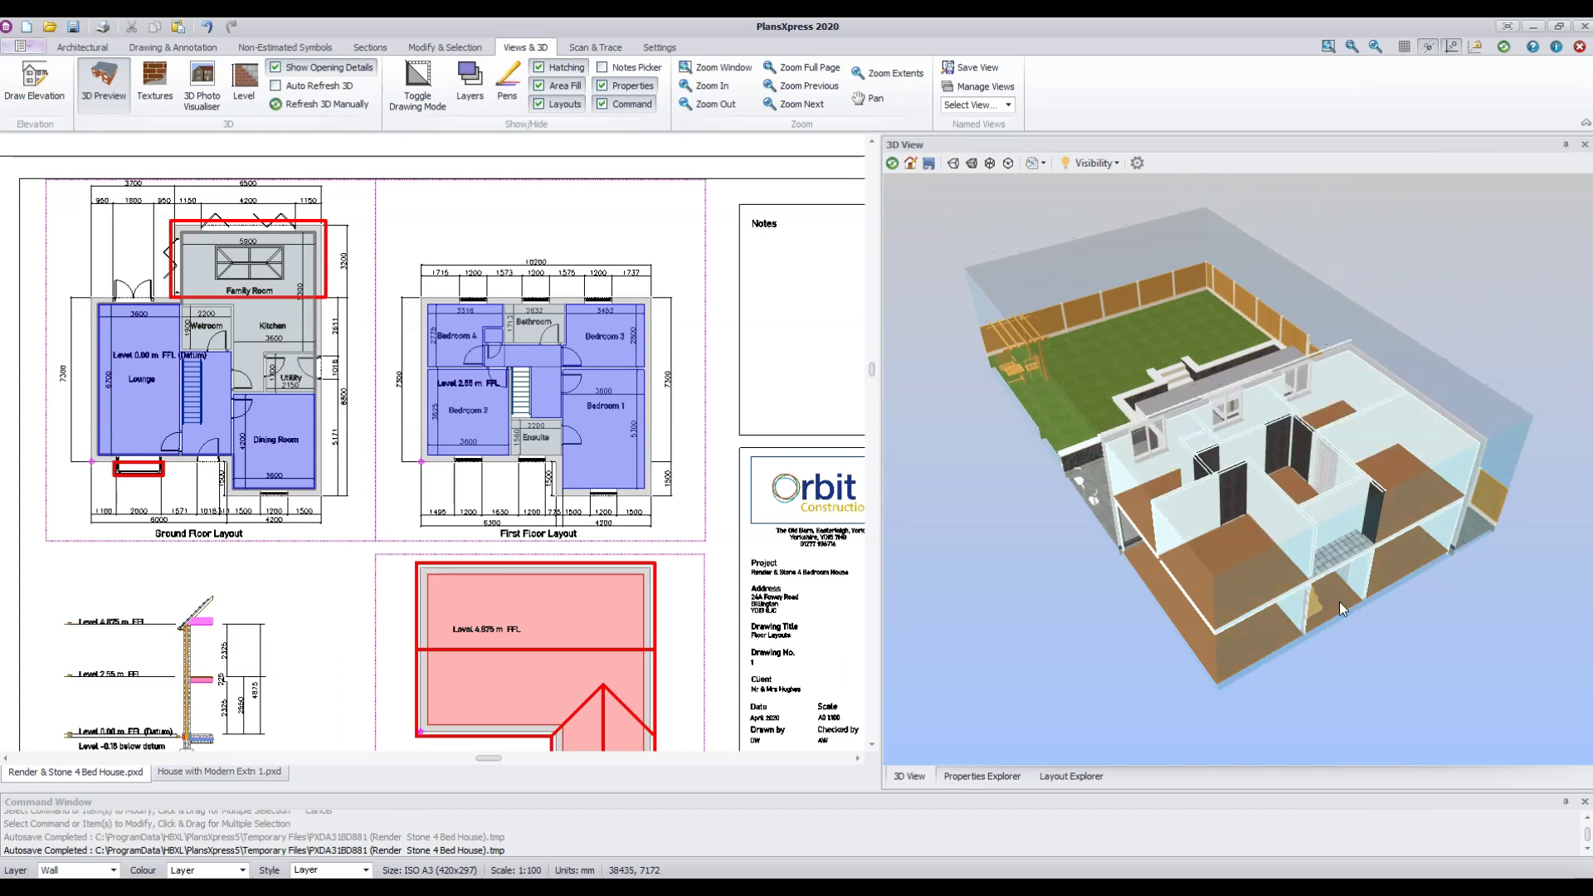
drag(1340, 601, 1371, 564)
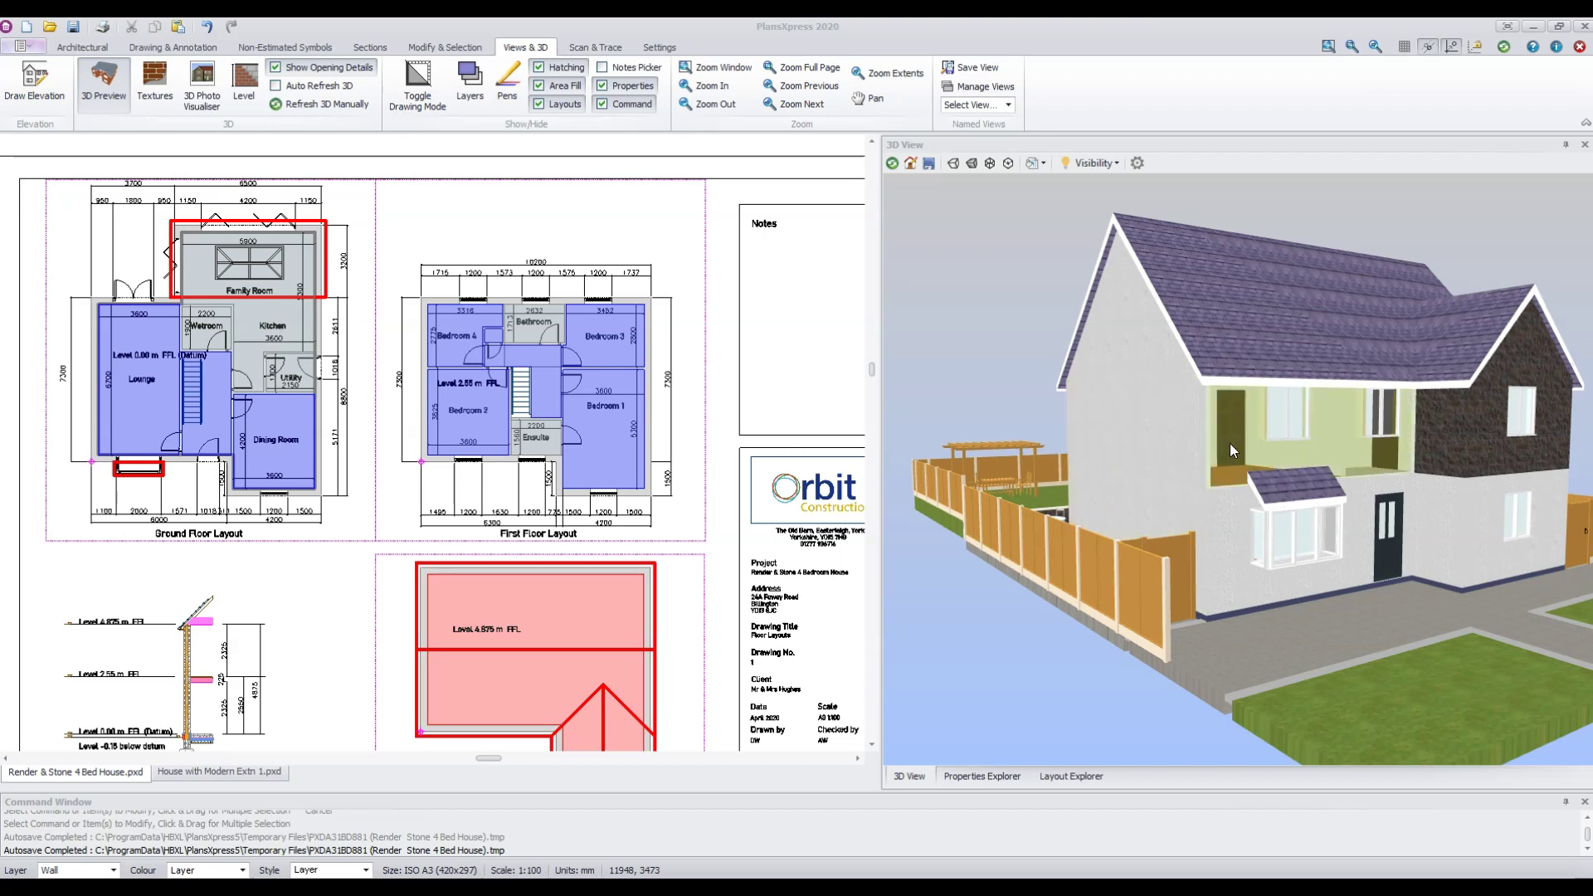
Highlight the side boundary fence in the 3D model and clear the highlight
click(1086, 574)
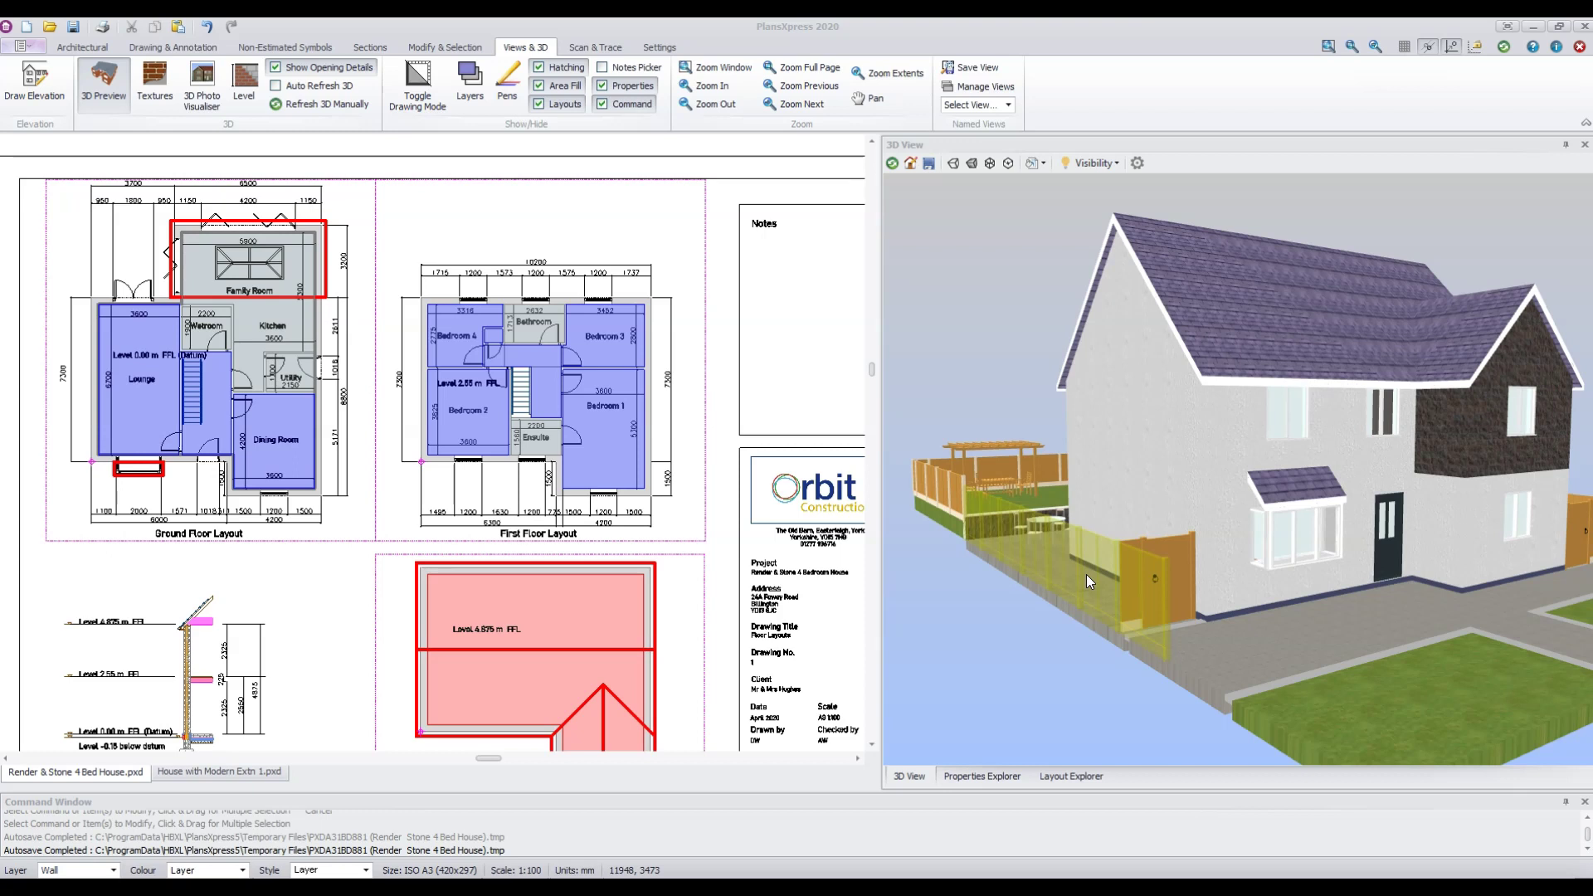
key(Escape)
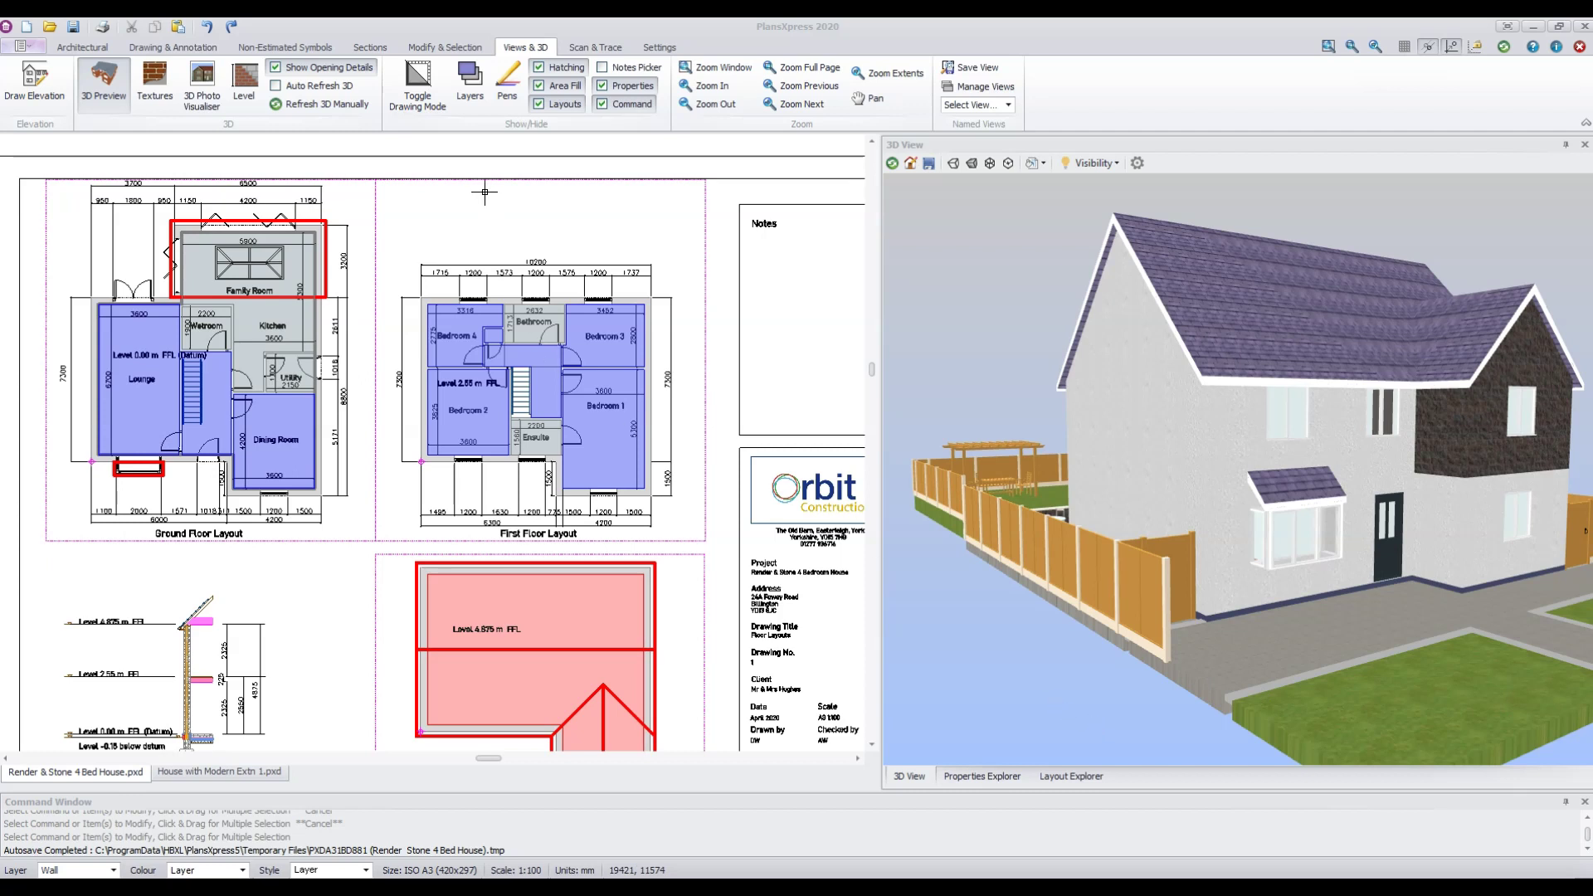
Apply the STUCCO08.JPG wall covering texture to all render walls and refresh the 3D model
click(151, 78)
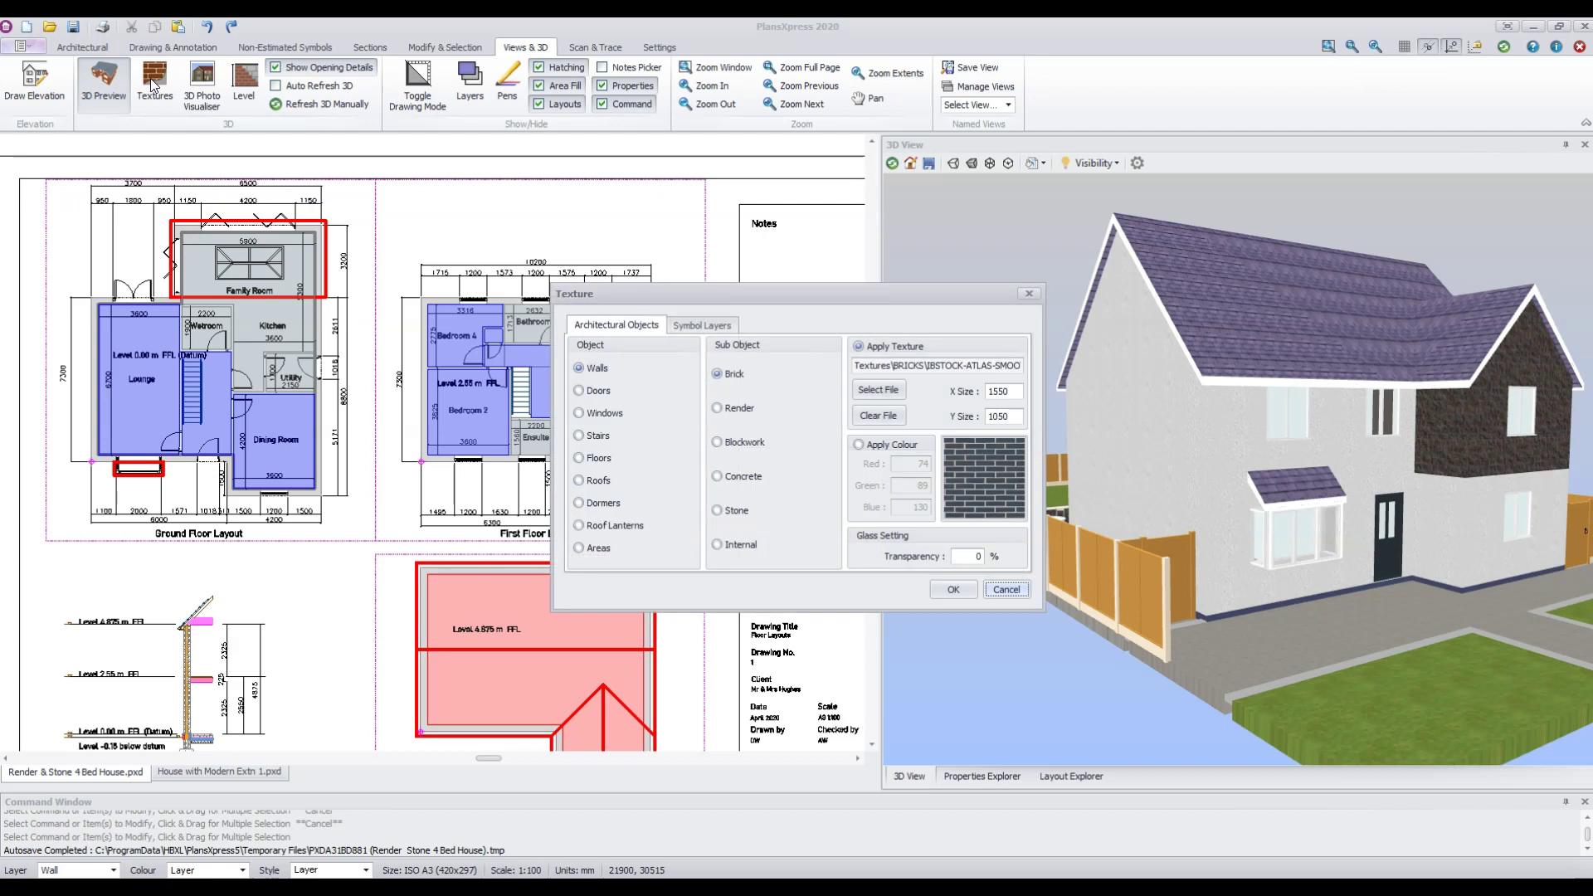
click(719, 409)
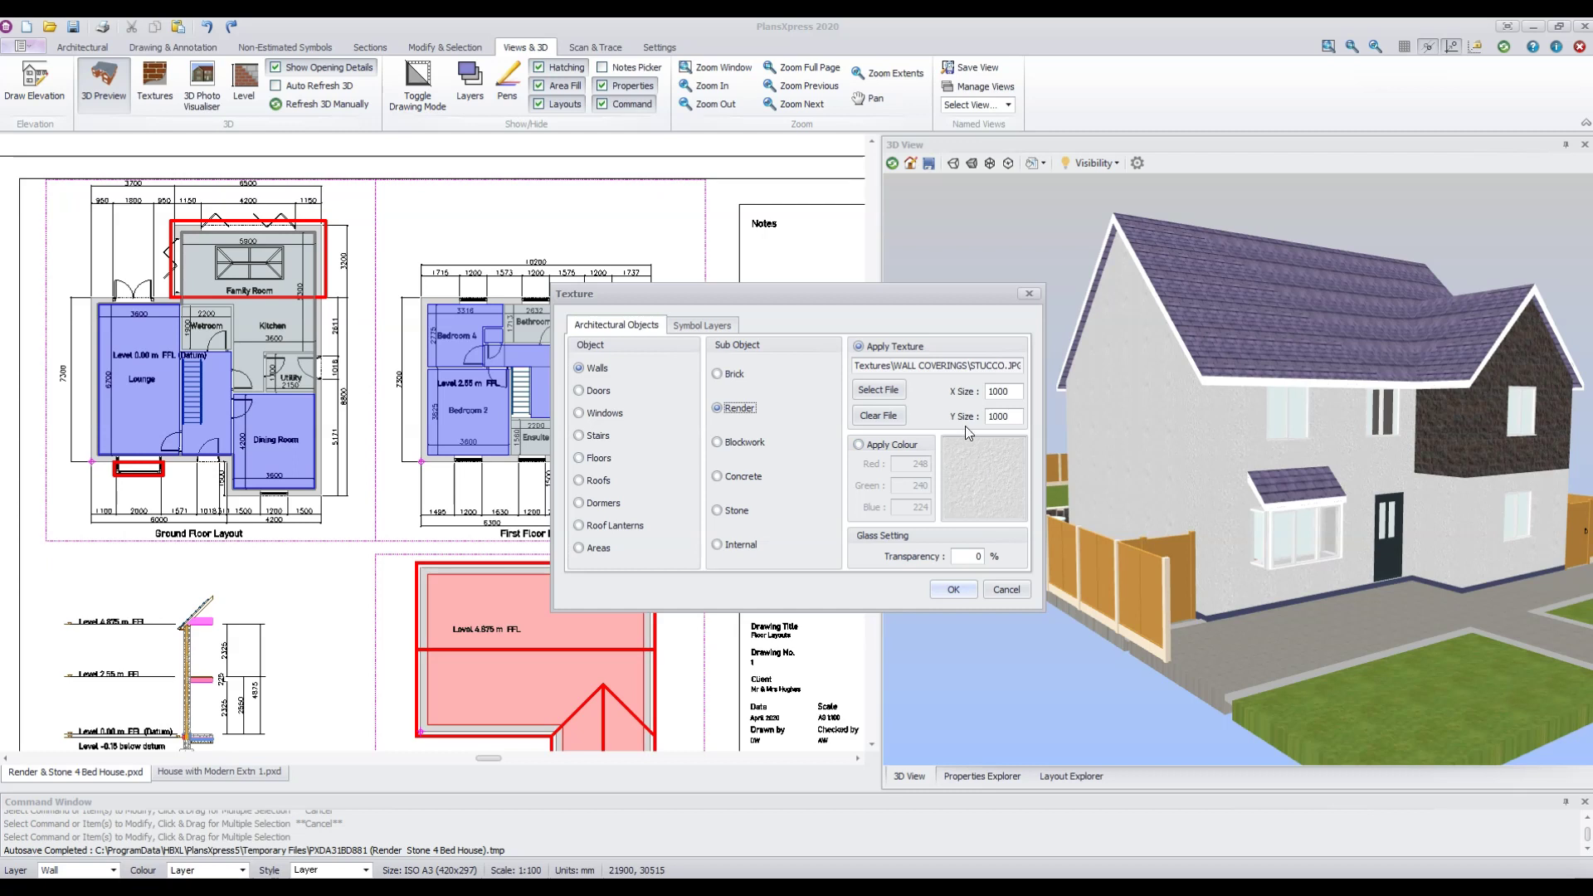
click(989, 472)
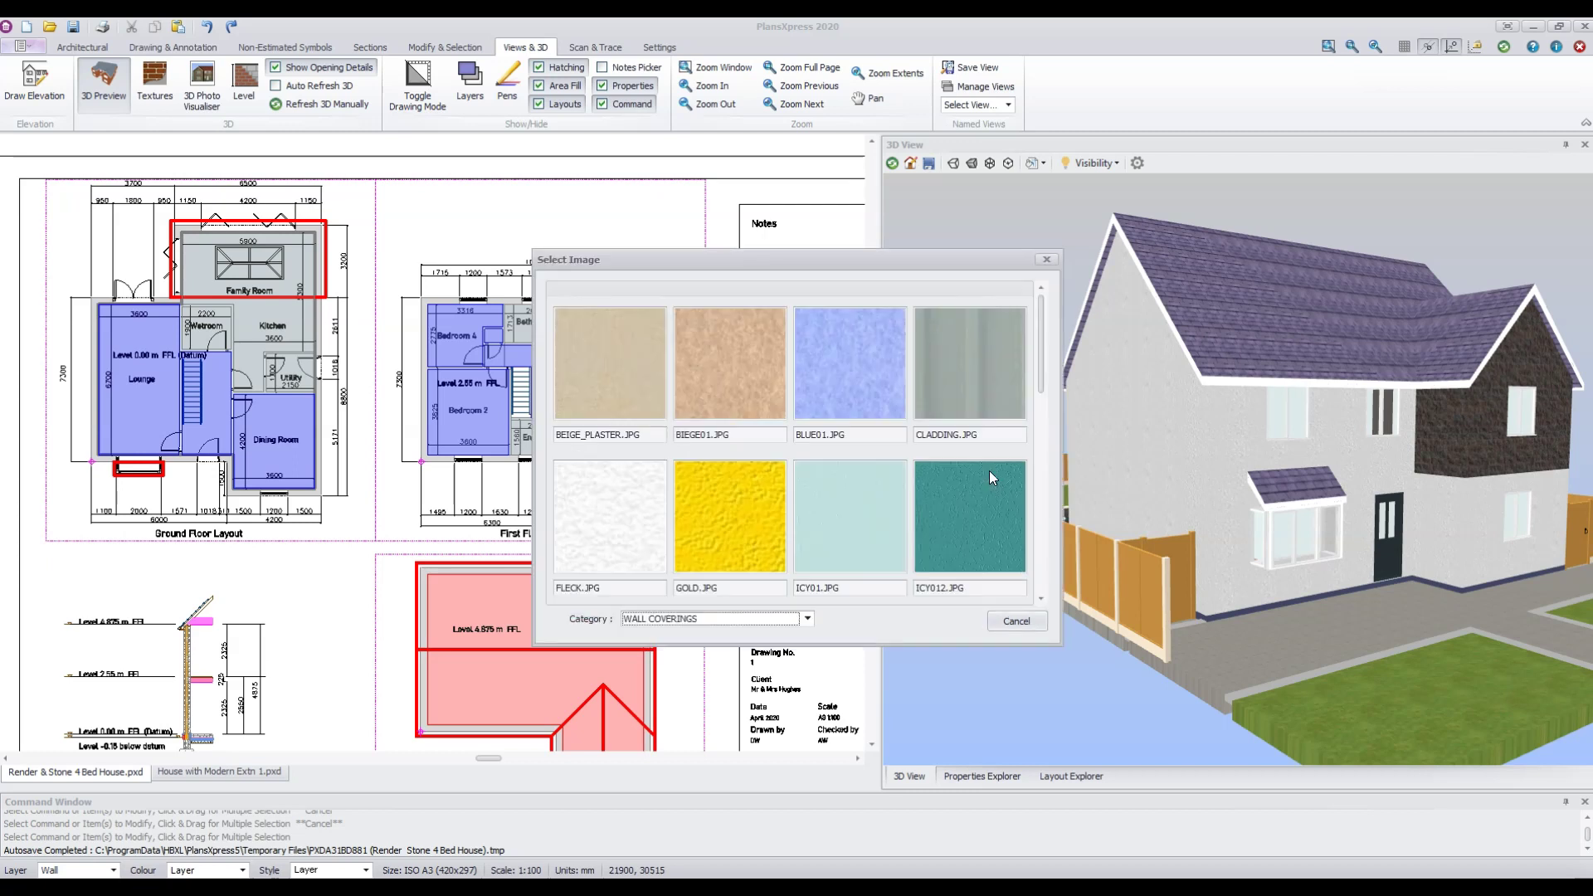
click(806, 621)
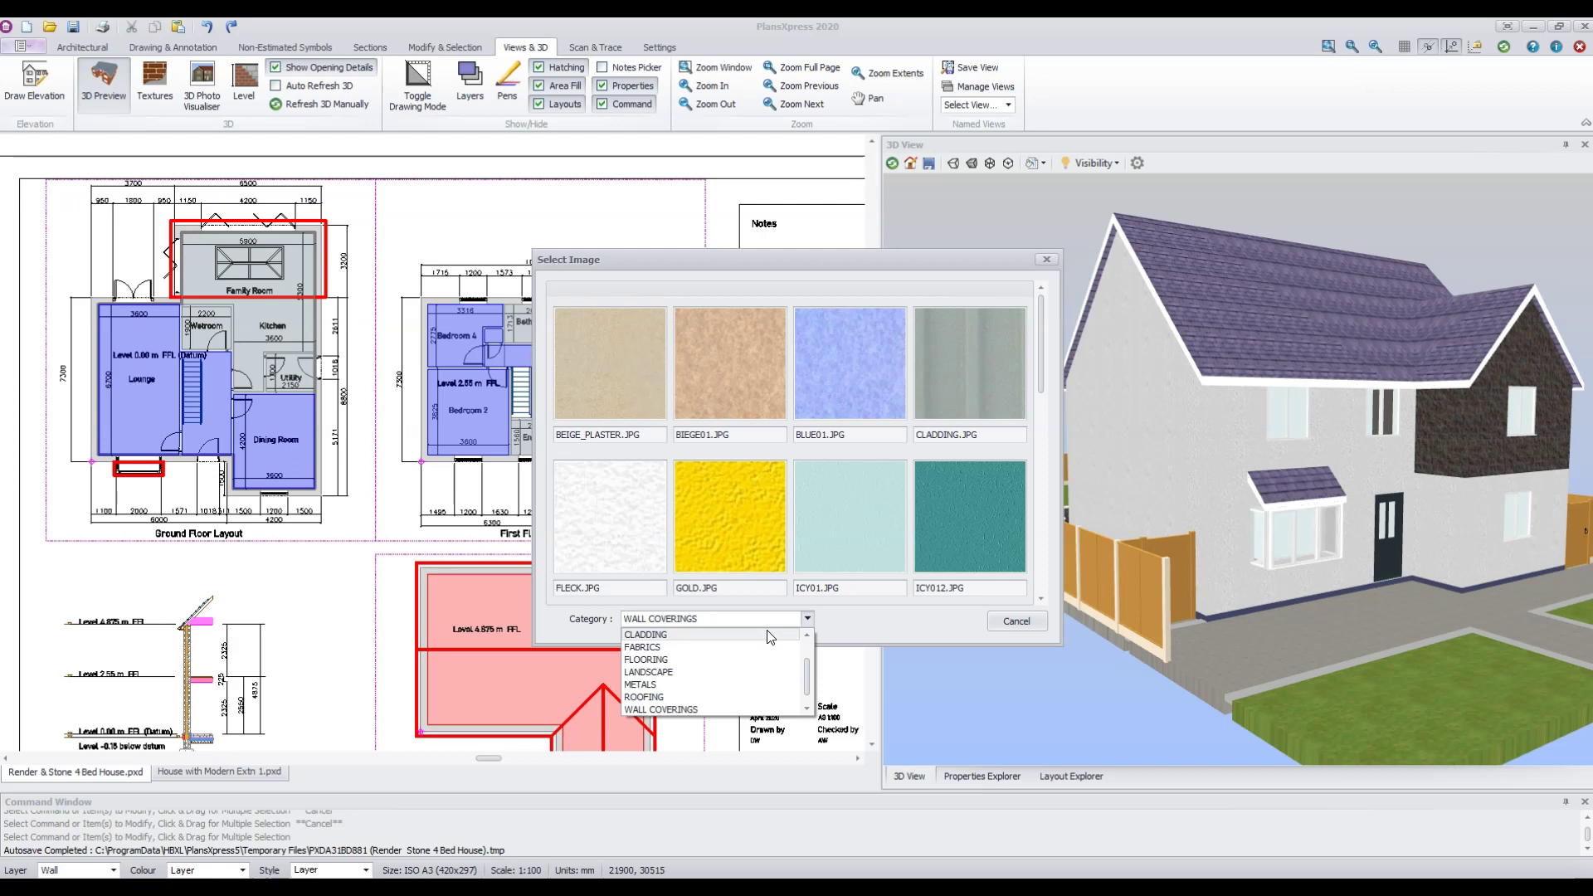
click(770, 619)
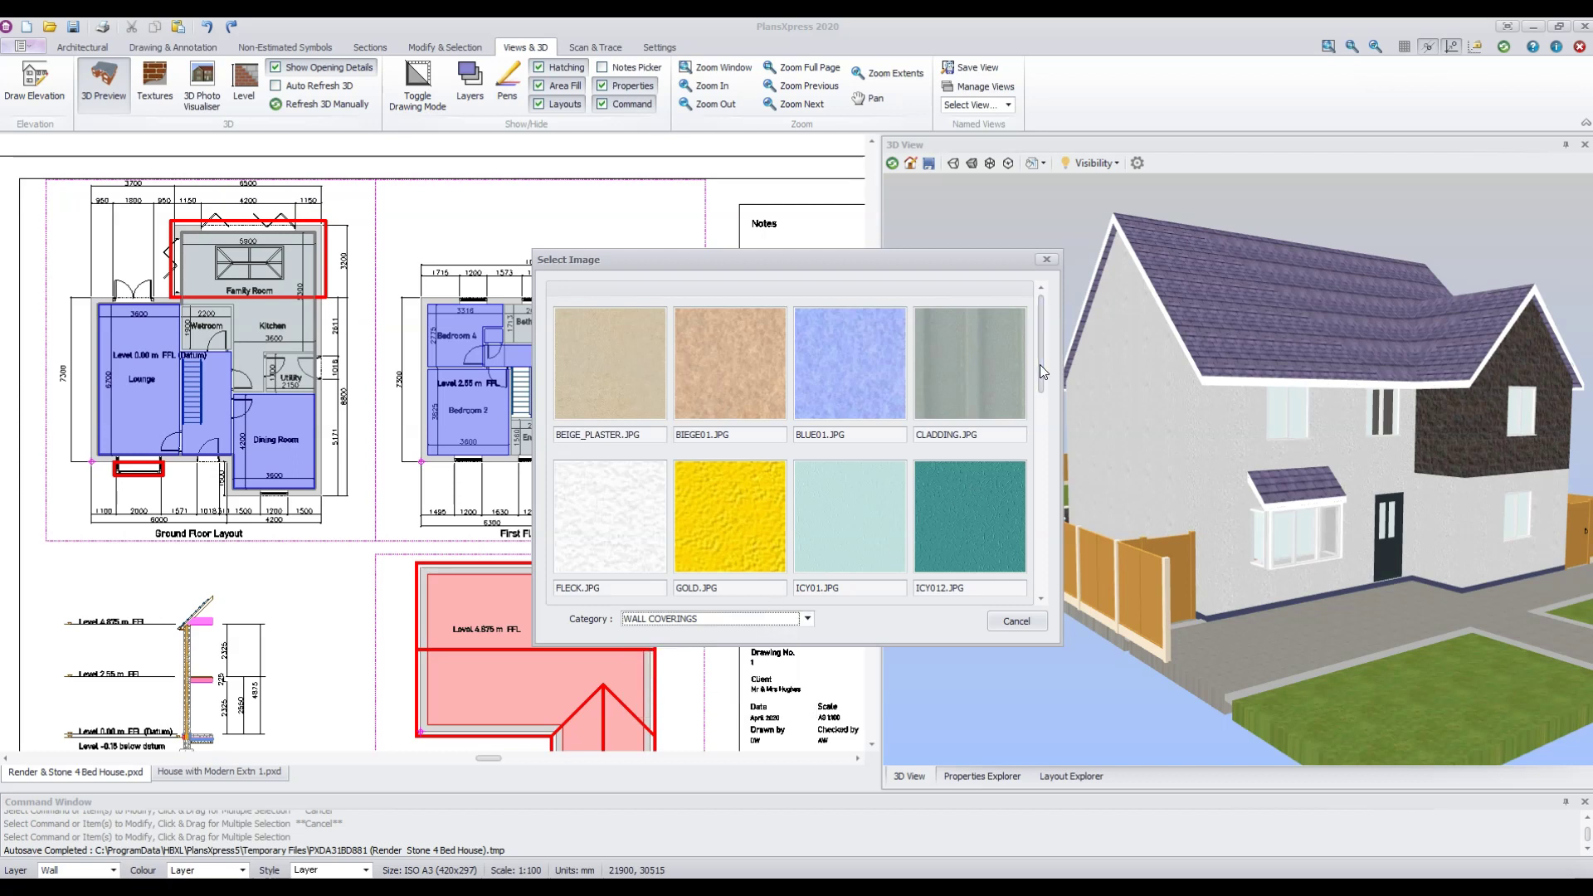
drag(1039, 365, 1047, 427)
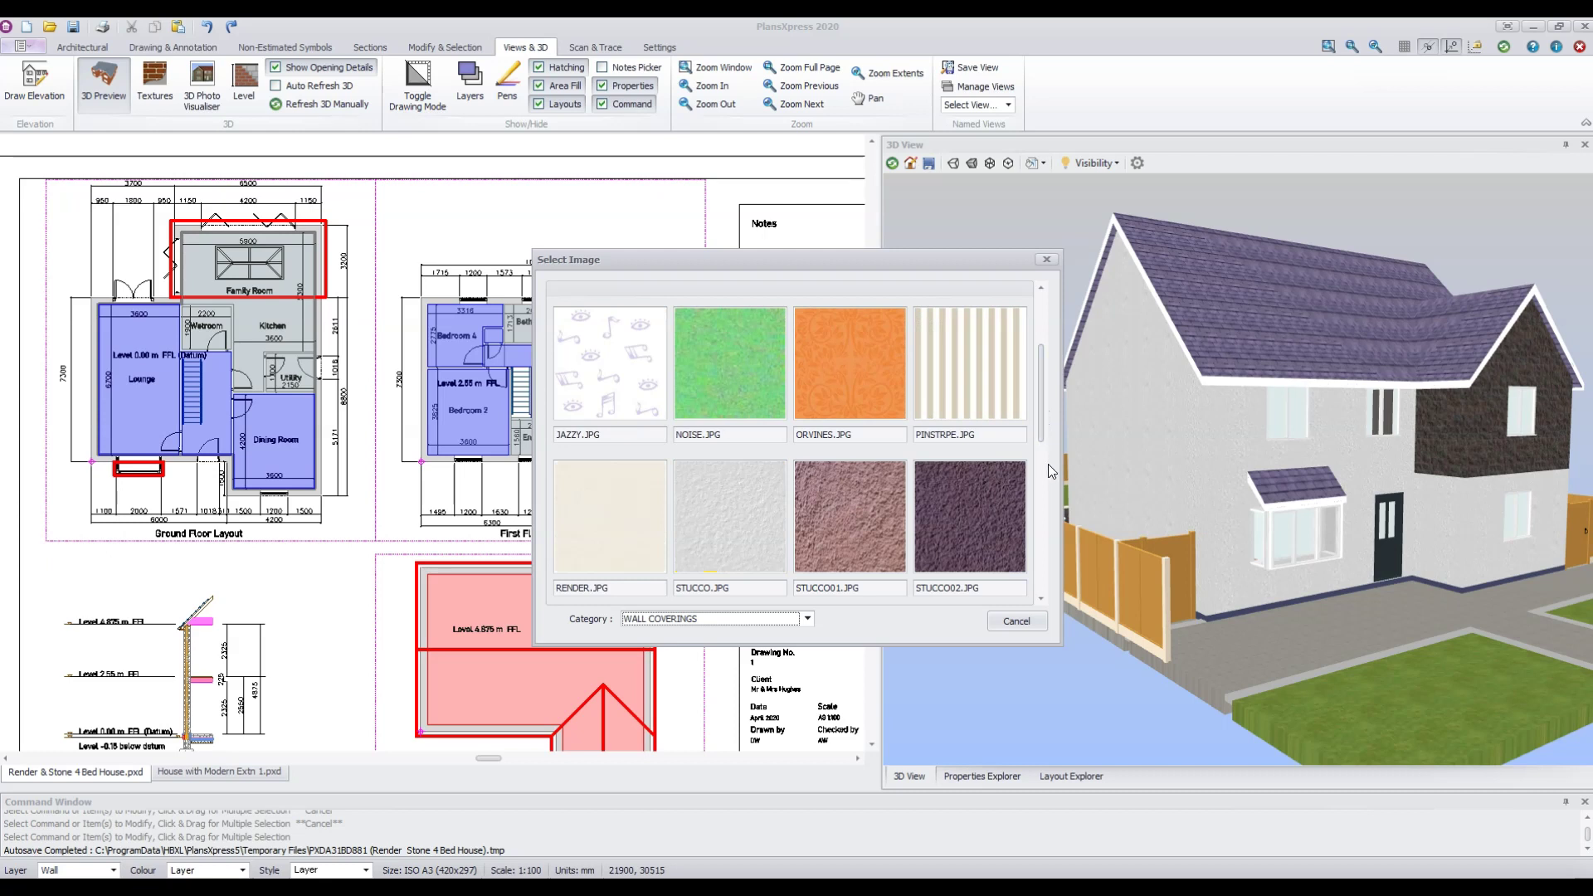
drag(1044, 433, 1046, 464)
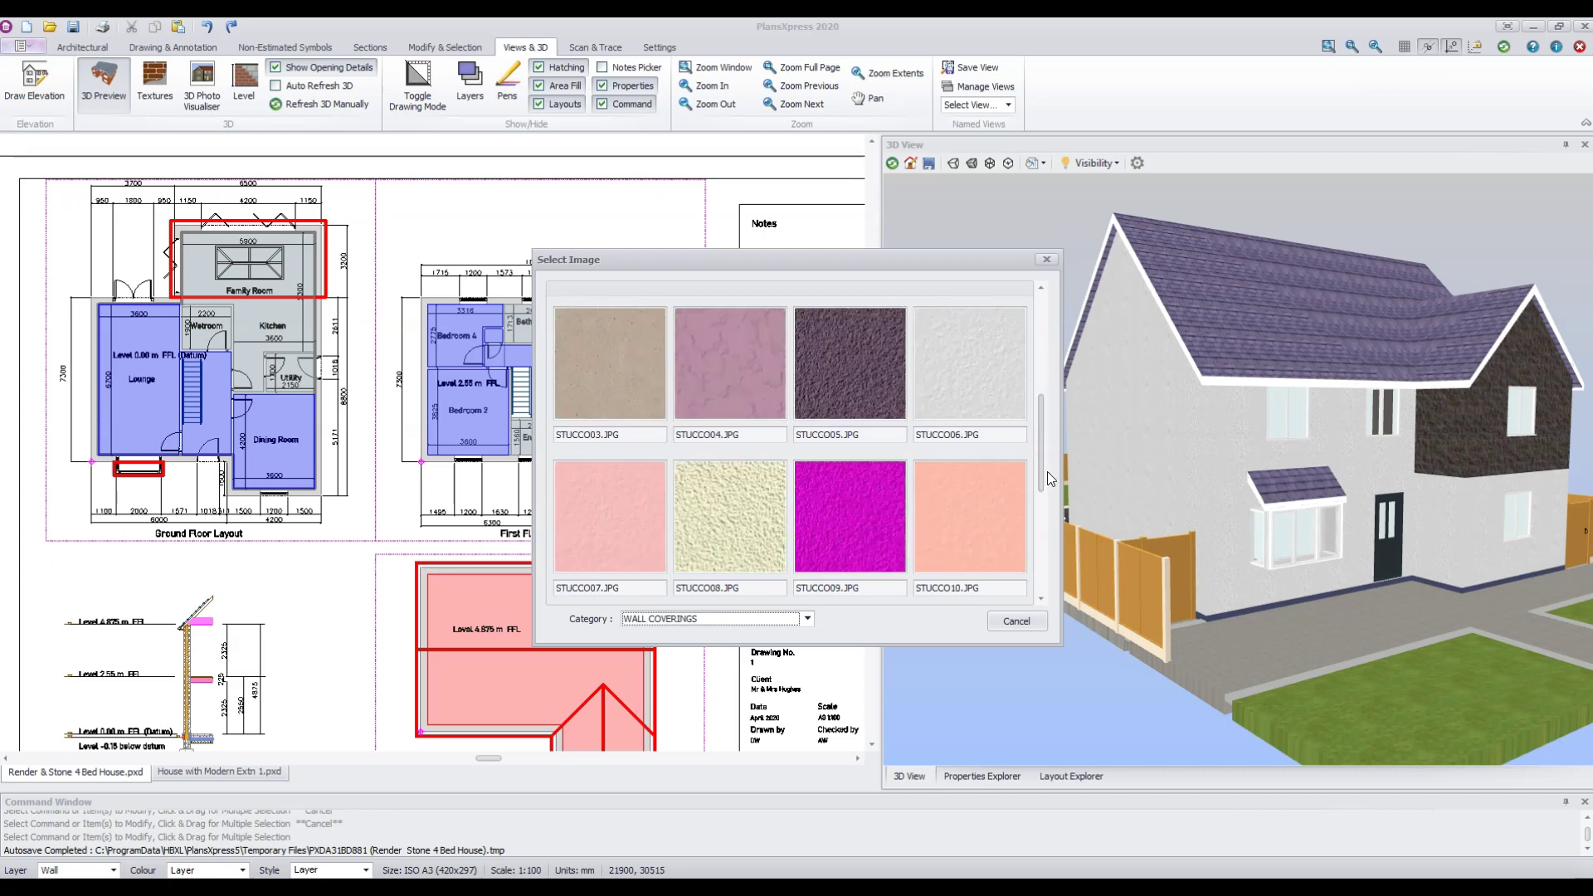
double_click(719, 517)
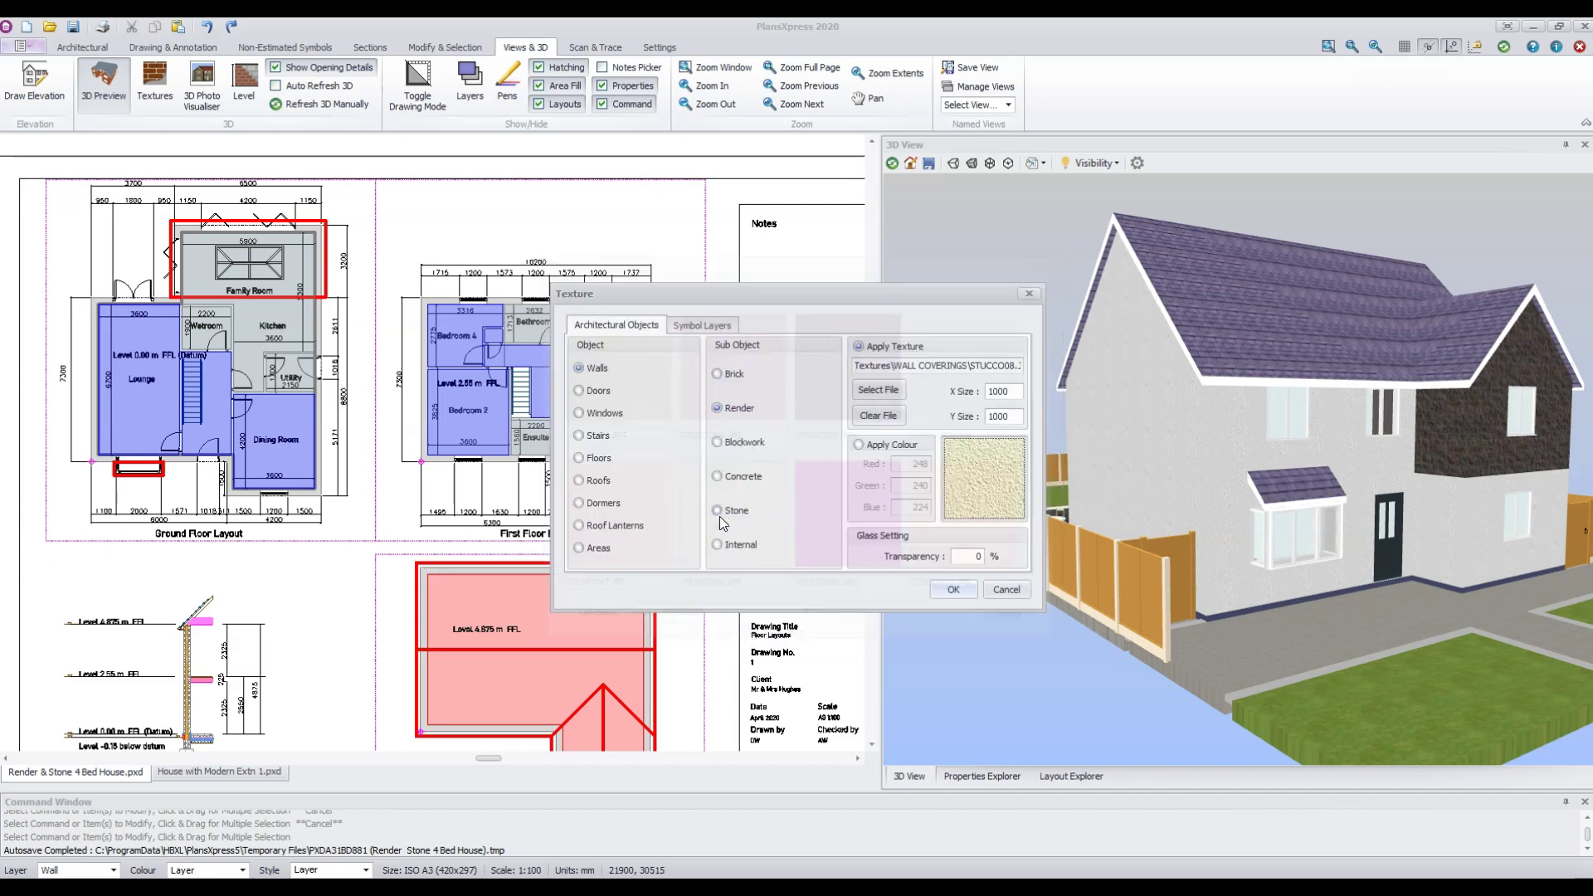
click(953, 590)
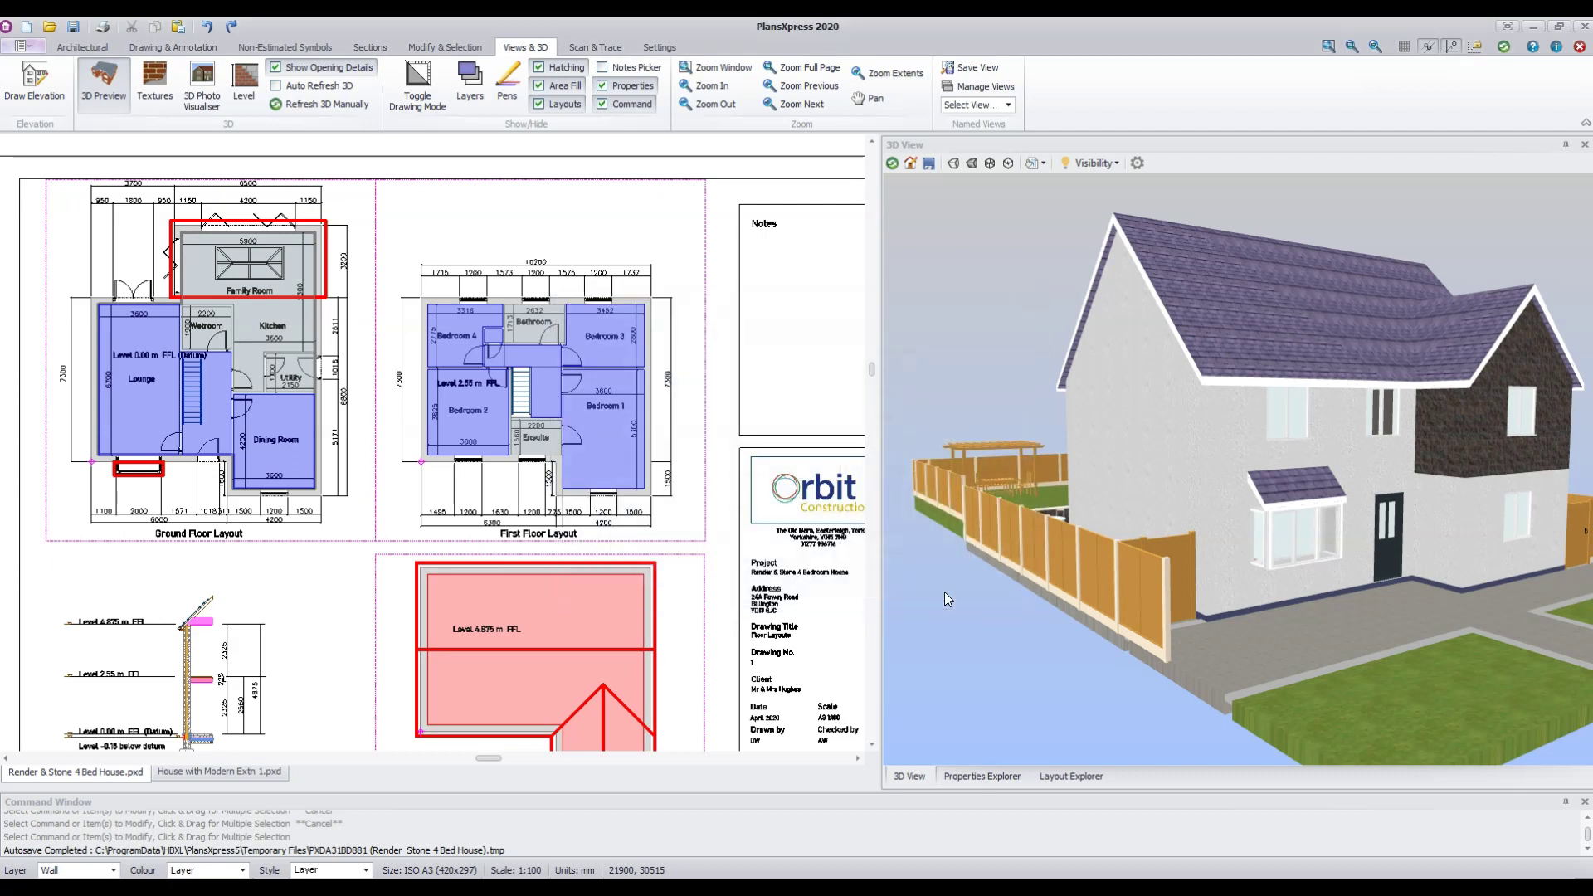
click(892, 164)
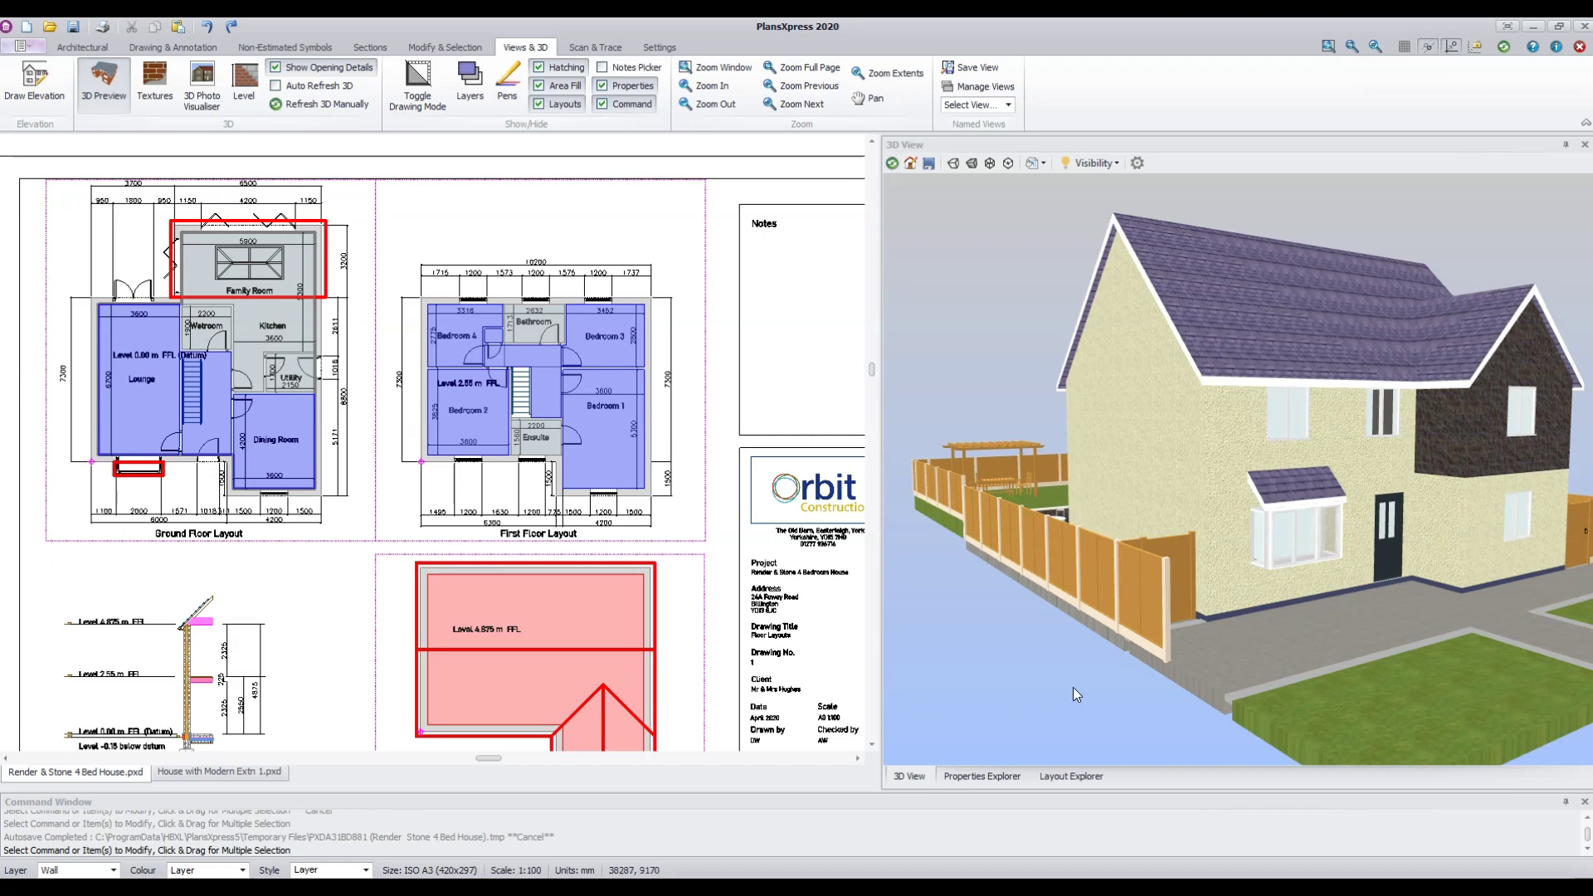
Override the external texture of the short ground-floor return wall beside the front door with STUCCO01.JPG from the wall coverings, and refresh the 3D model
click(1503, 562)
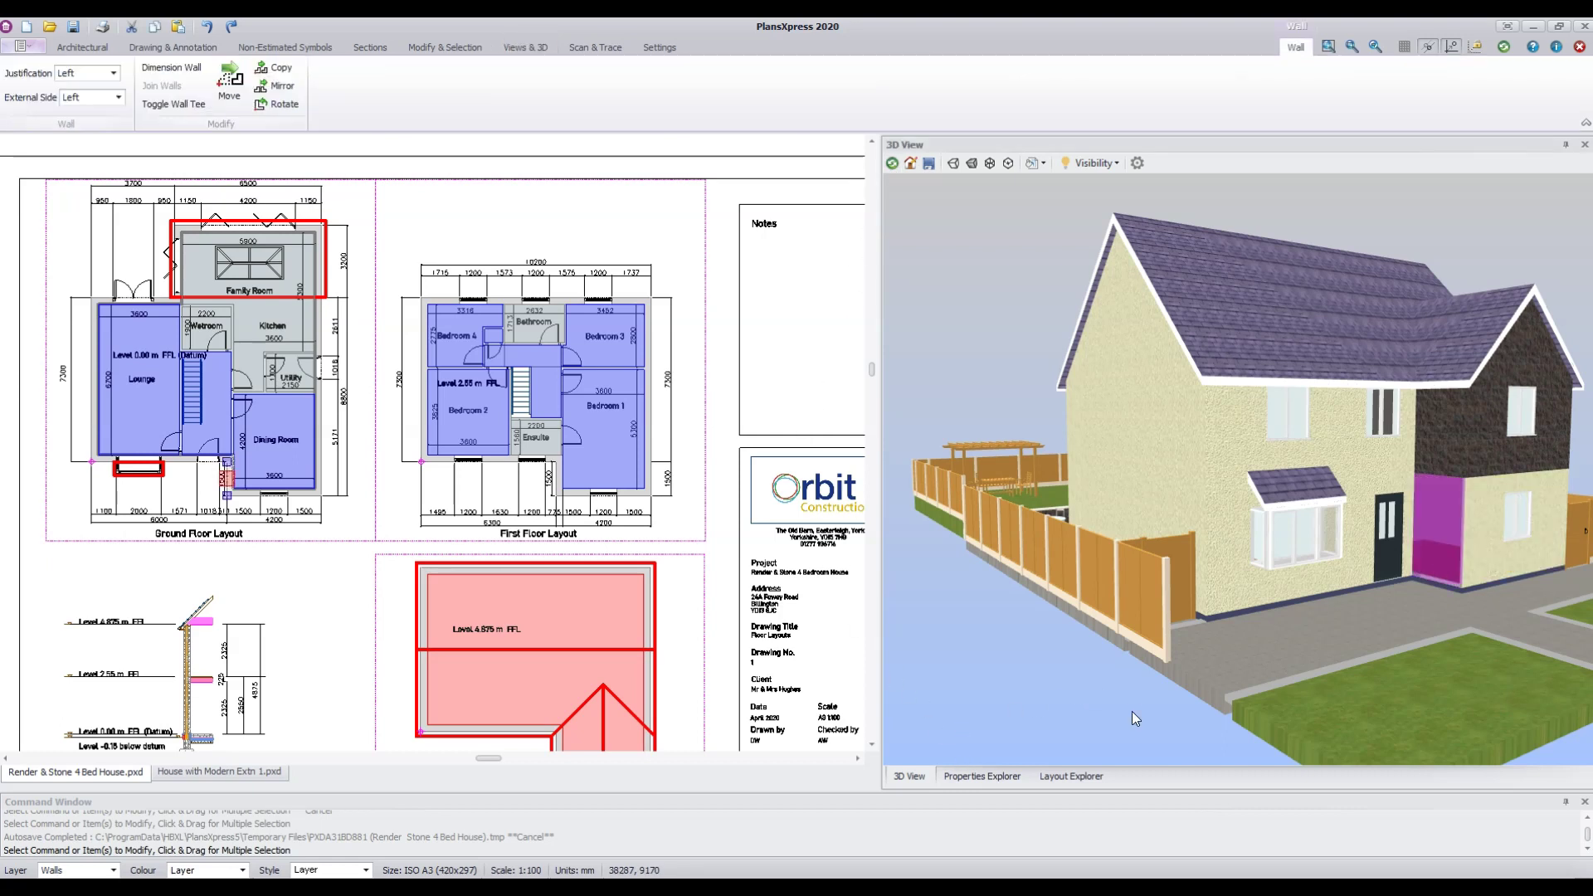
click(980, 778)
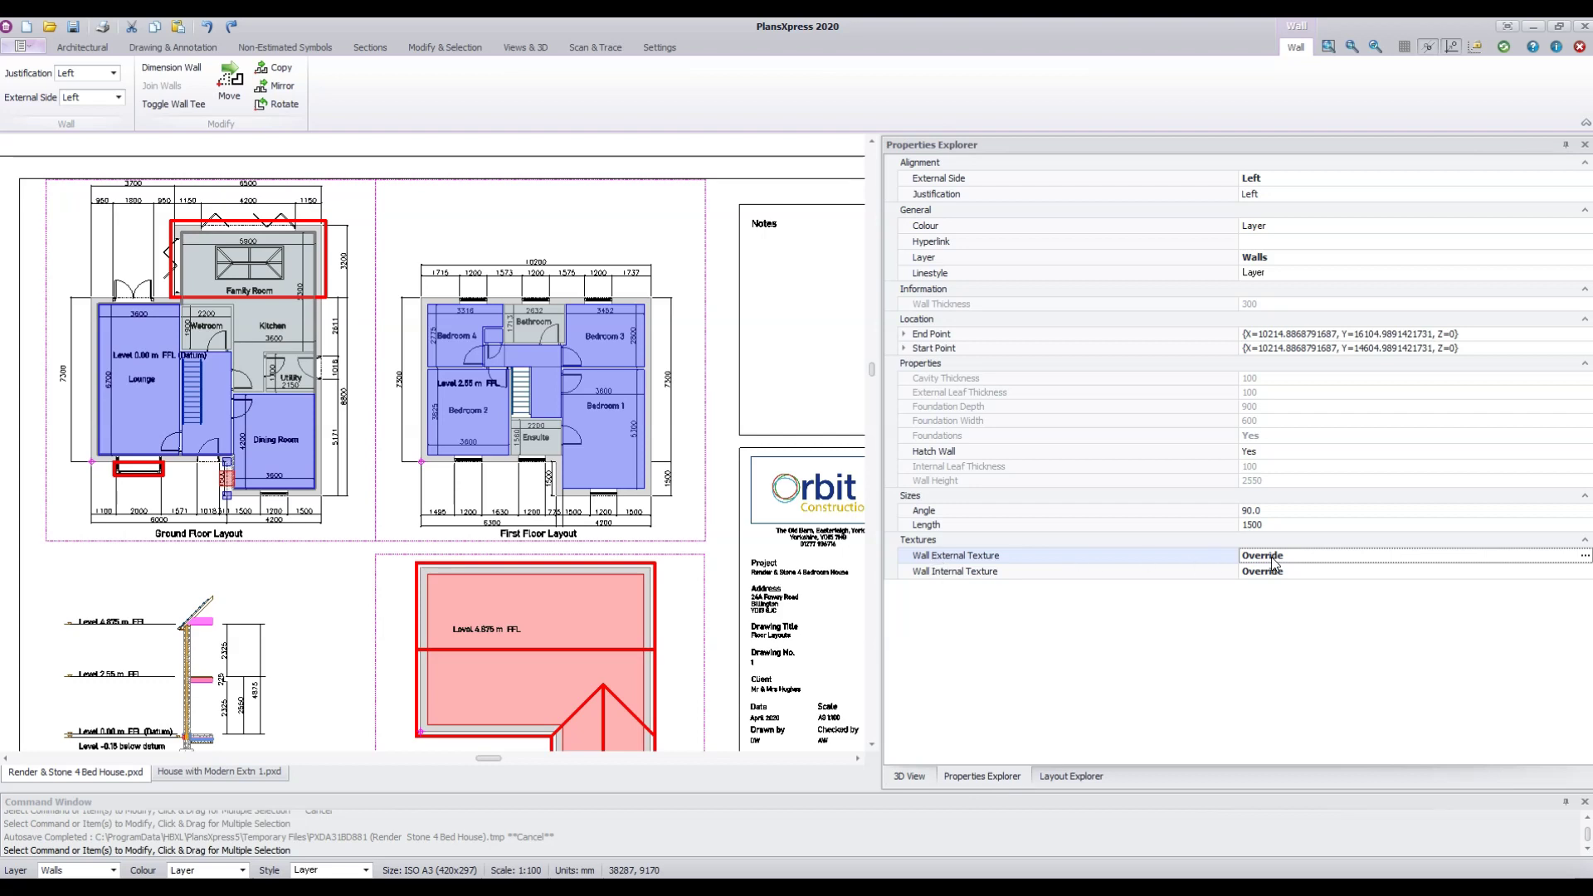
click(1584, 557)
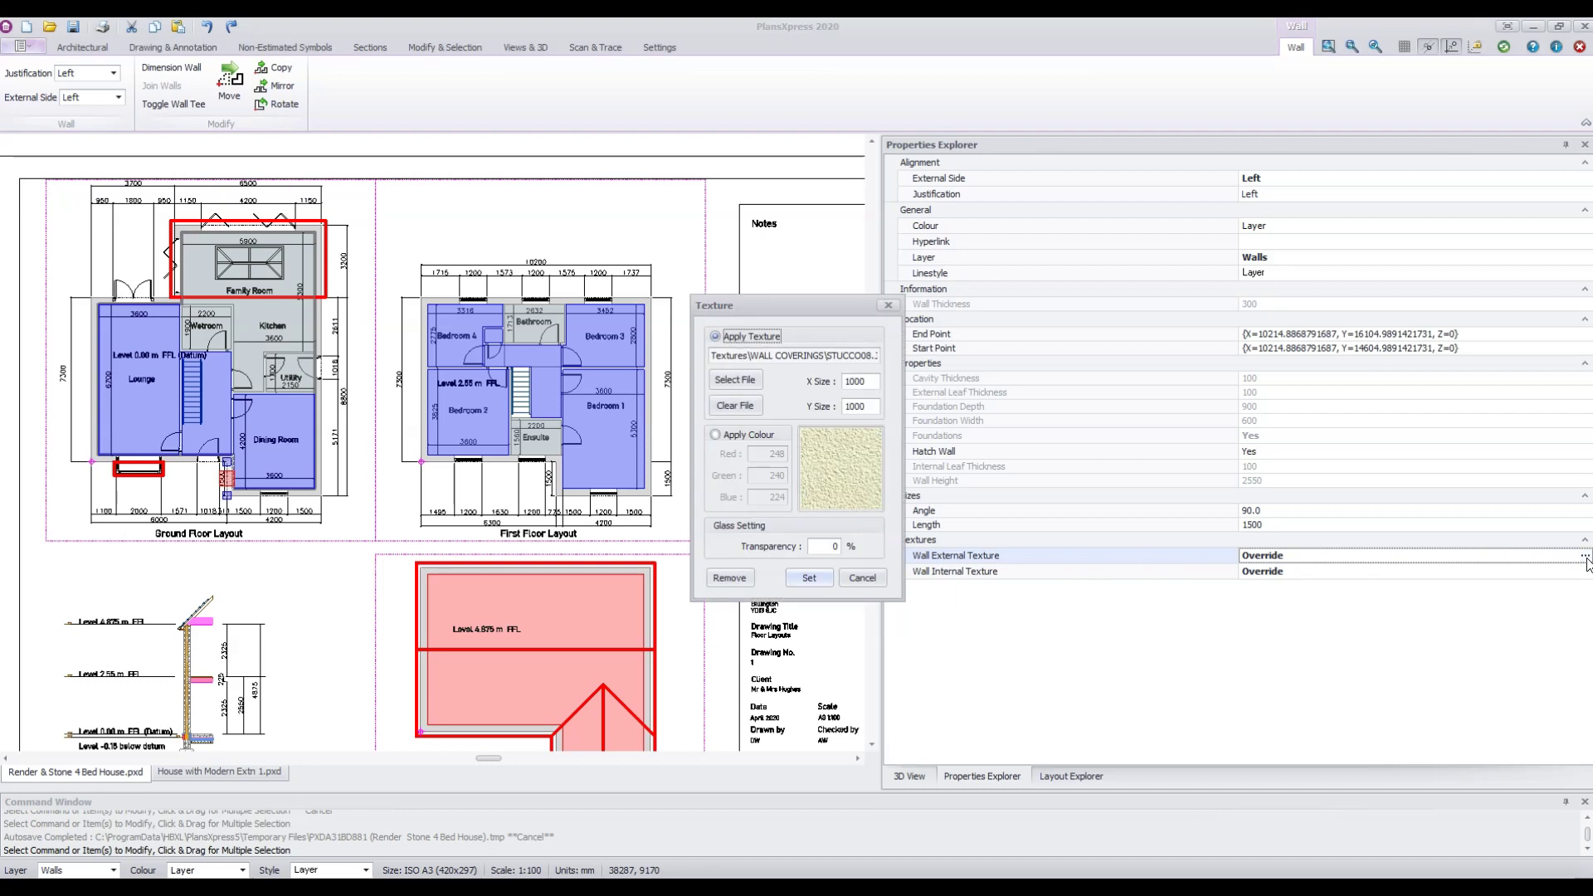
click(844, 476)
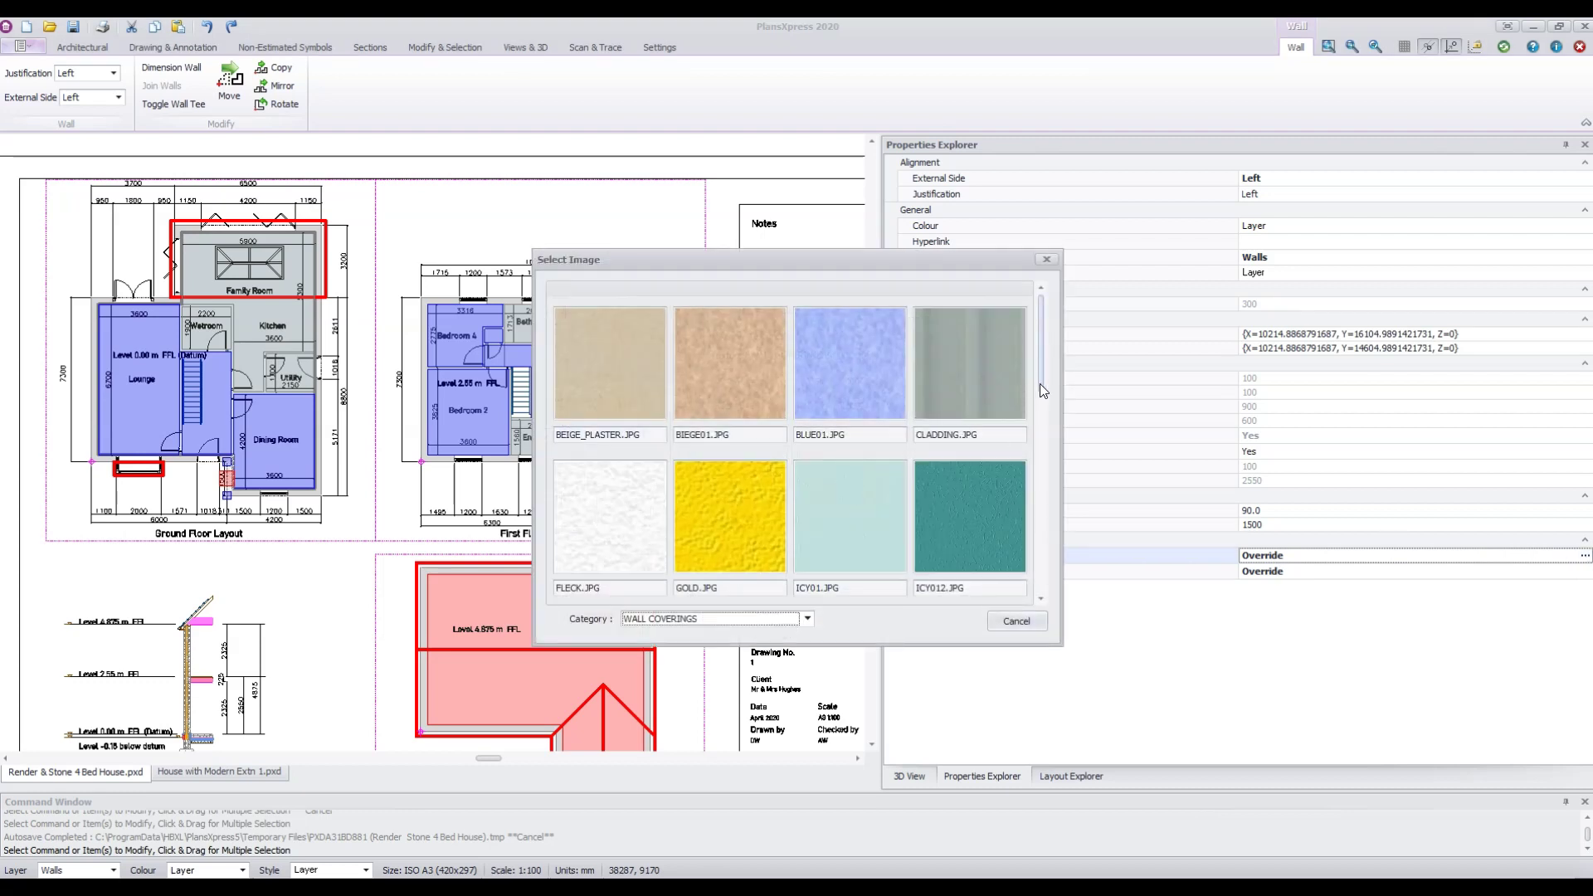
click(1042, 405)
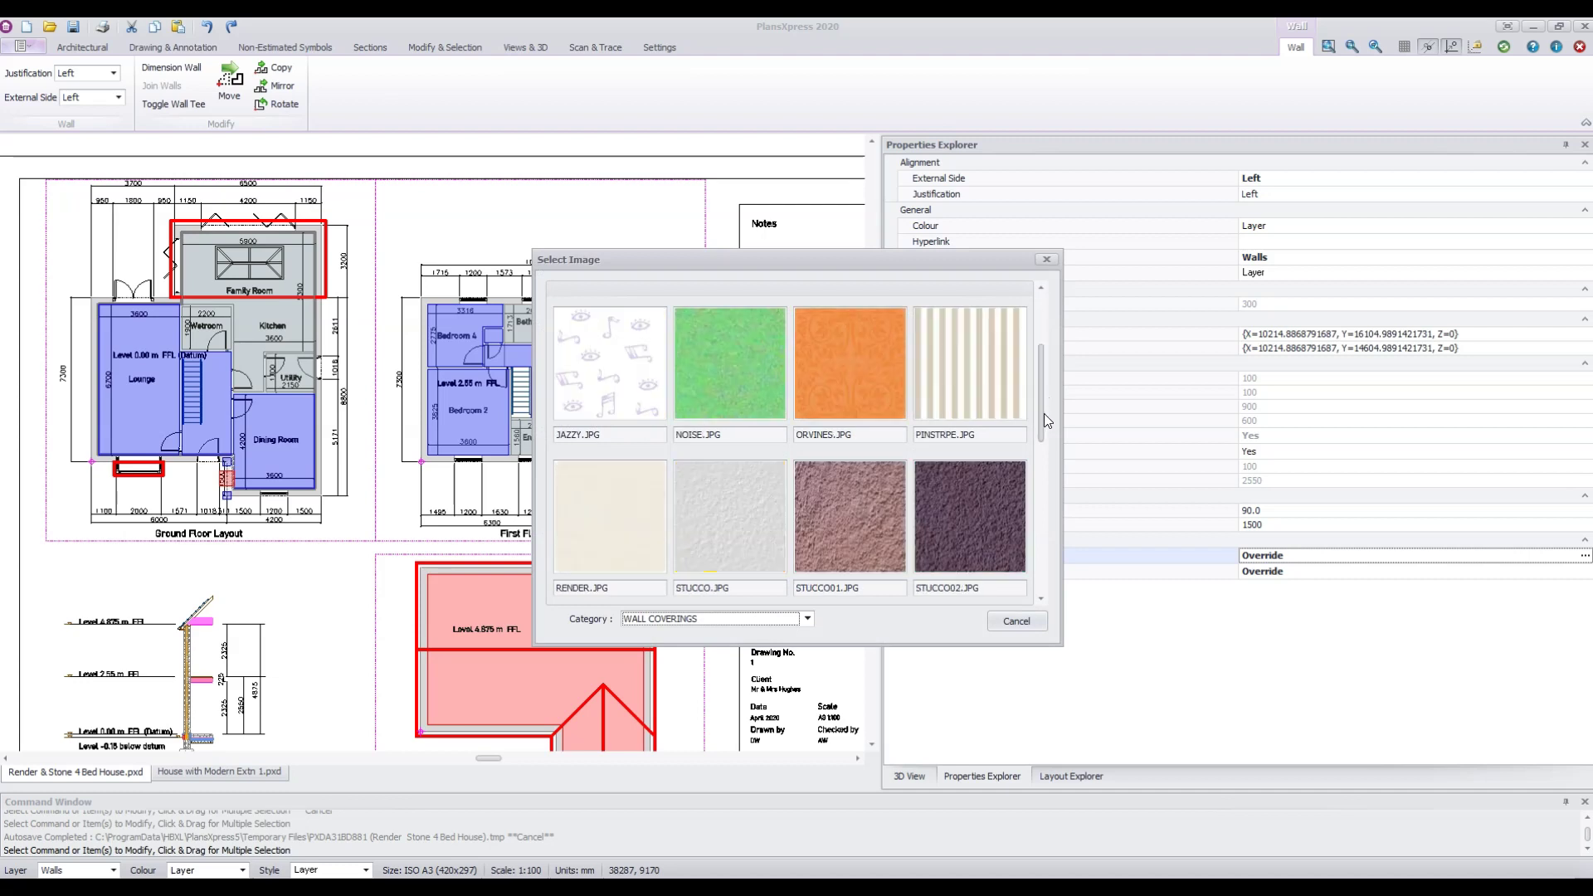
scroll(1051, 449, down, 2)
scroll(842, 507, up, 2)
click(842, 505)
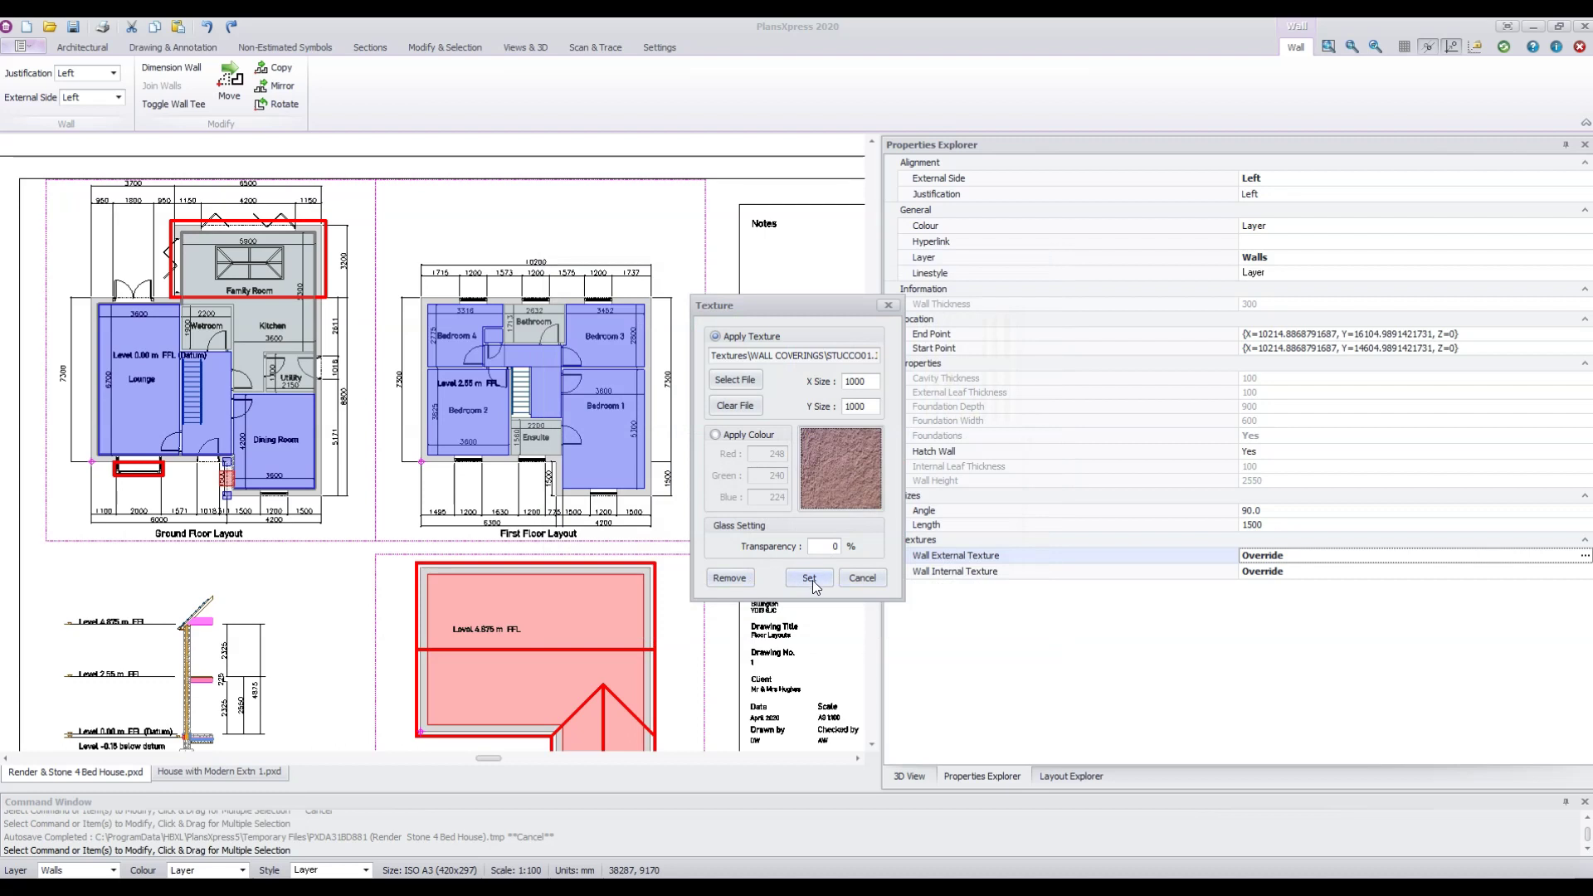
click(810, 578)
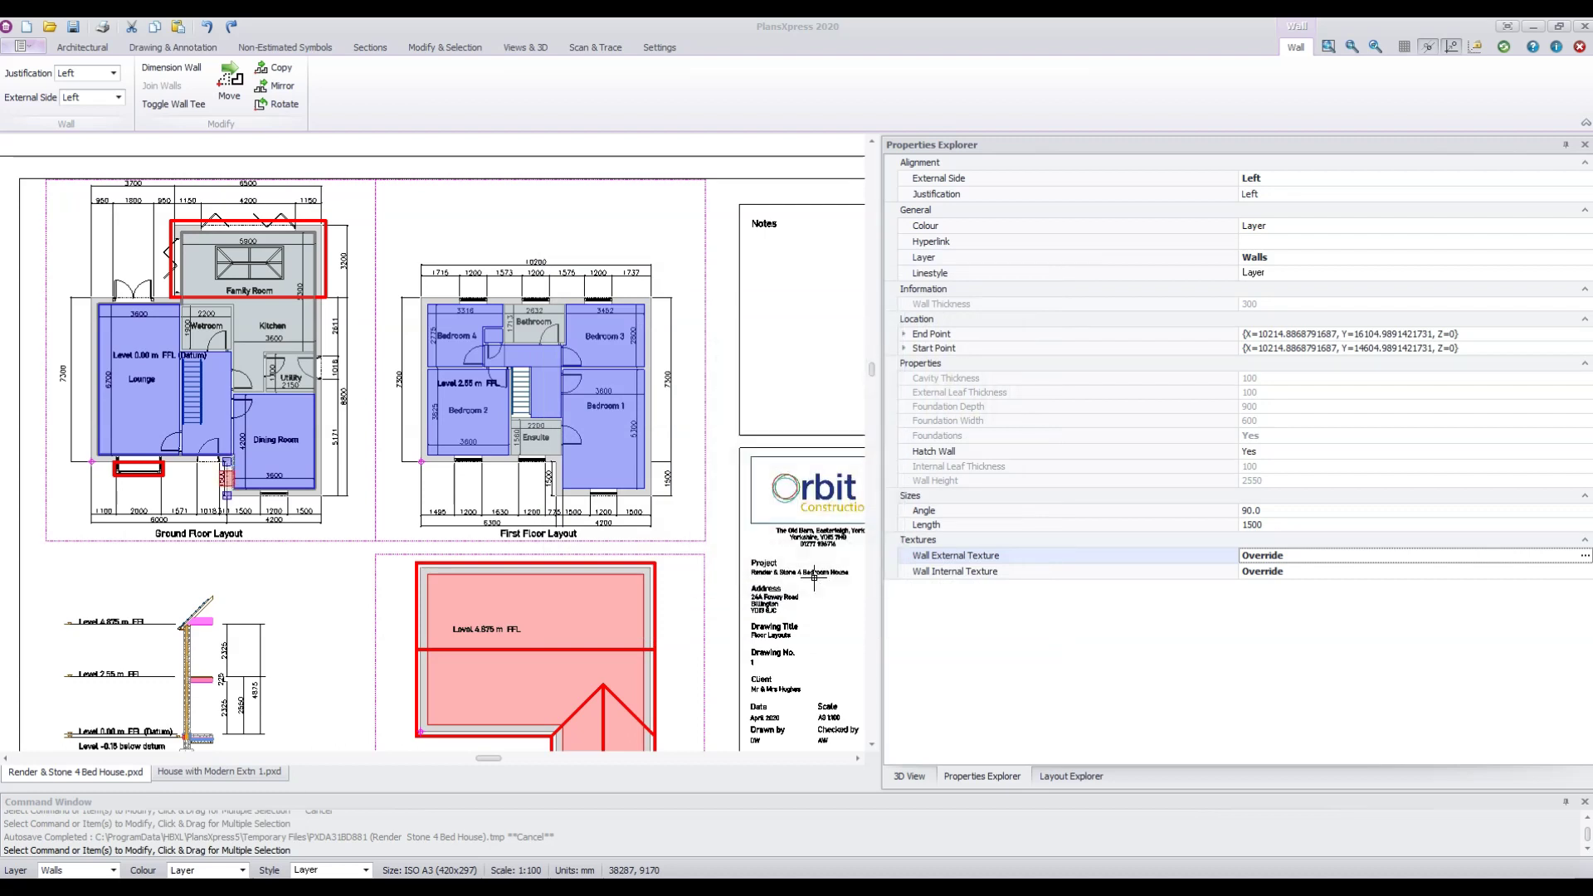
click(918, 781)
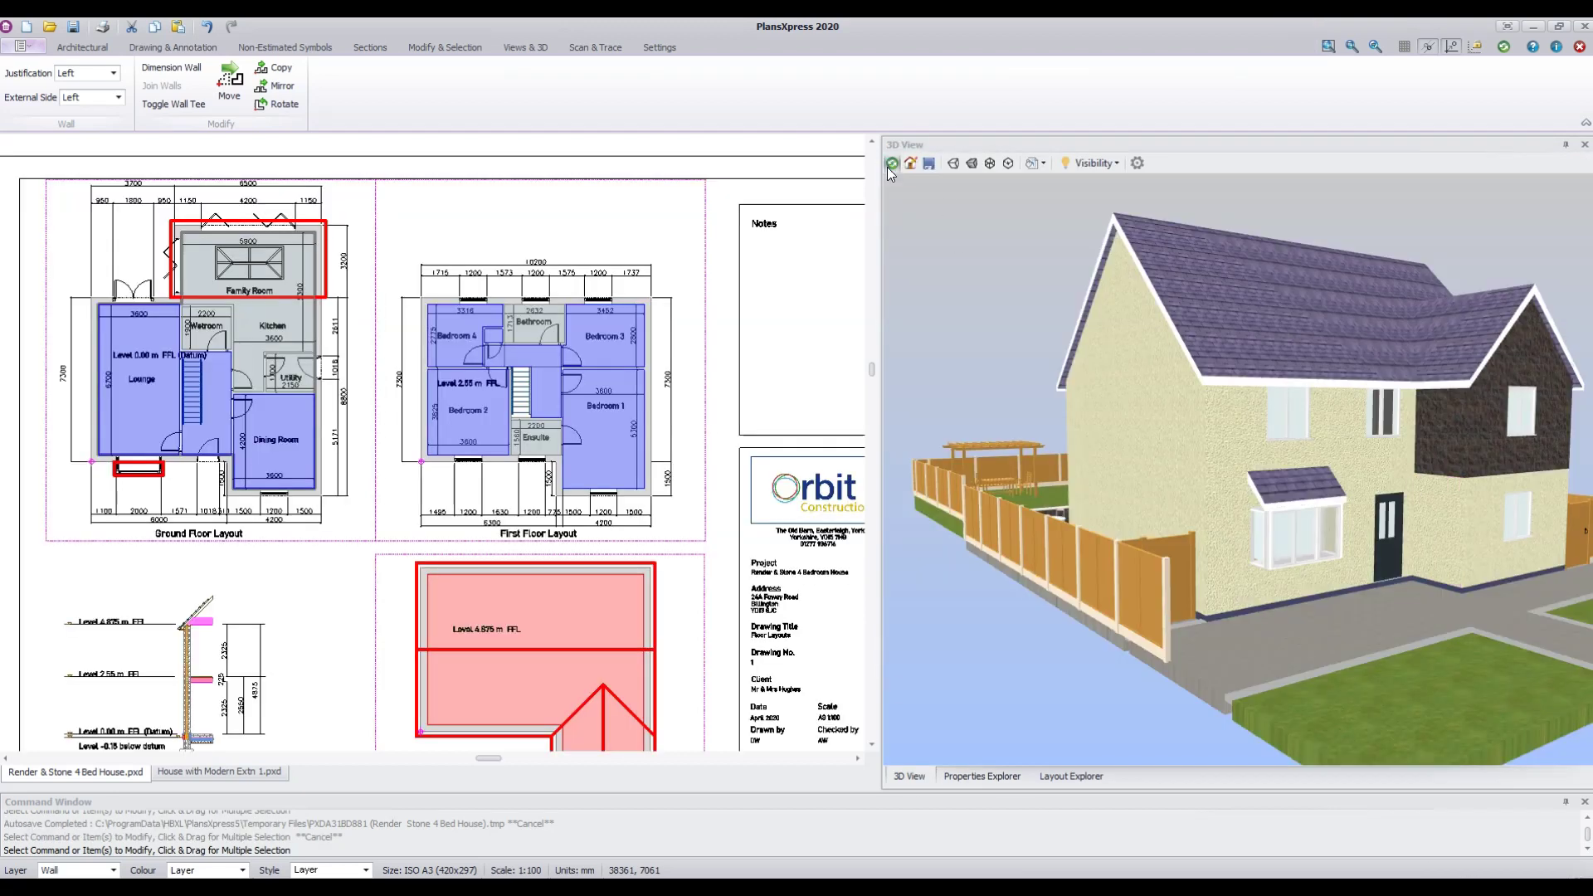
click(887, 166)
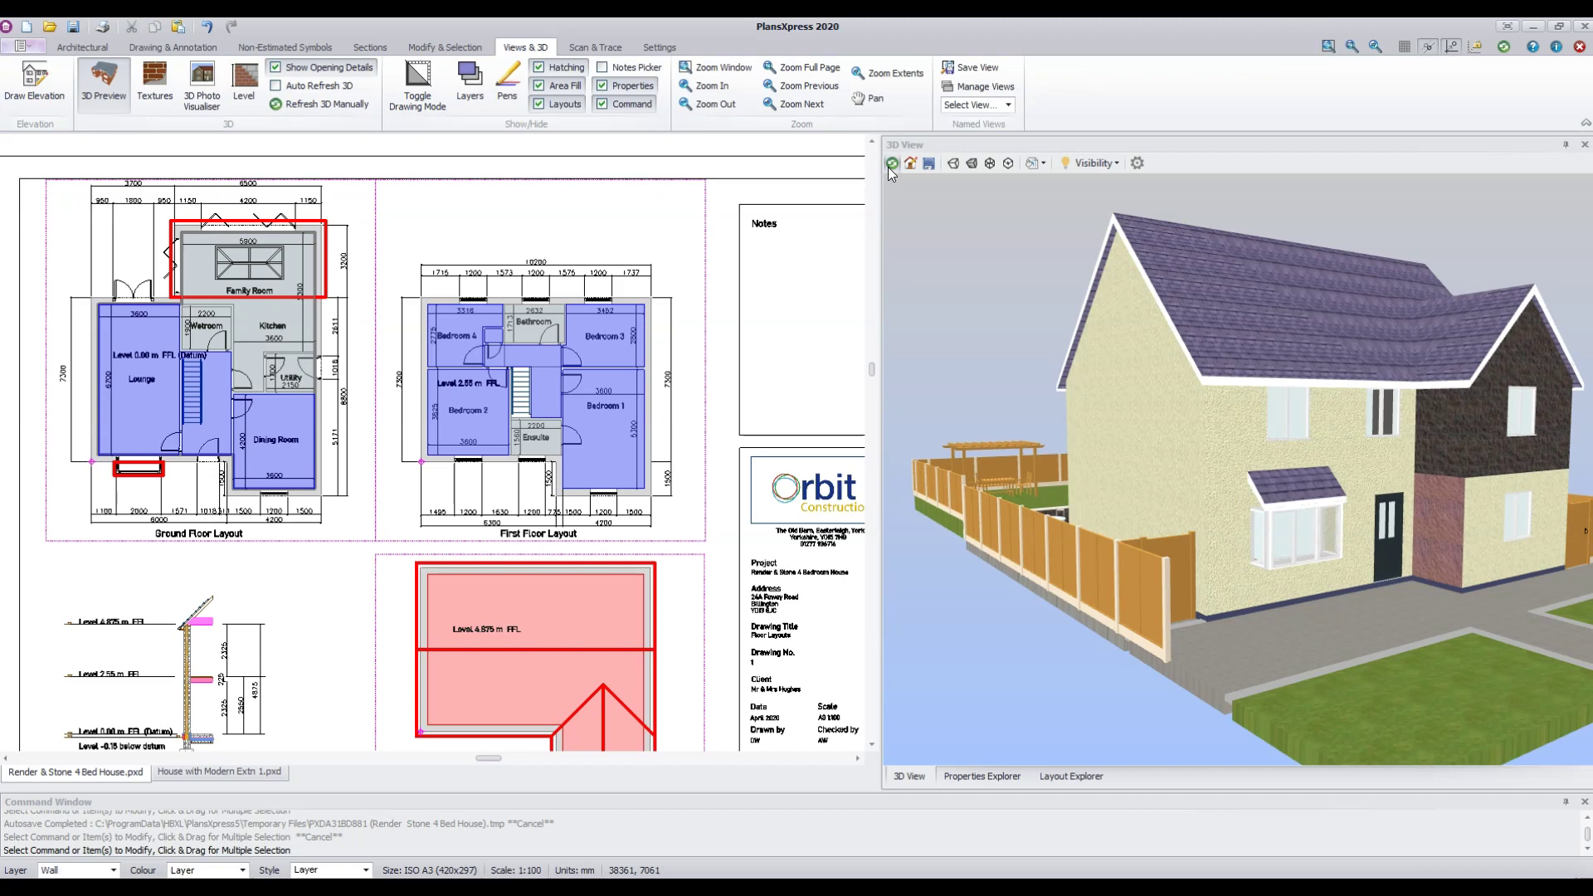